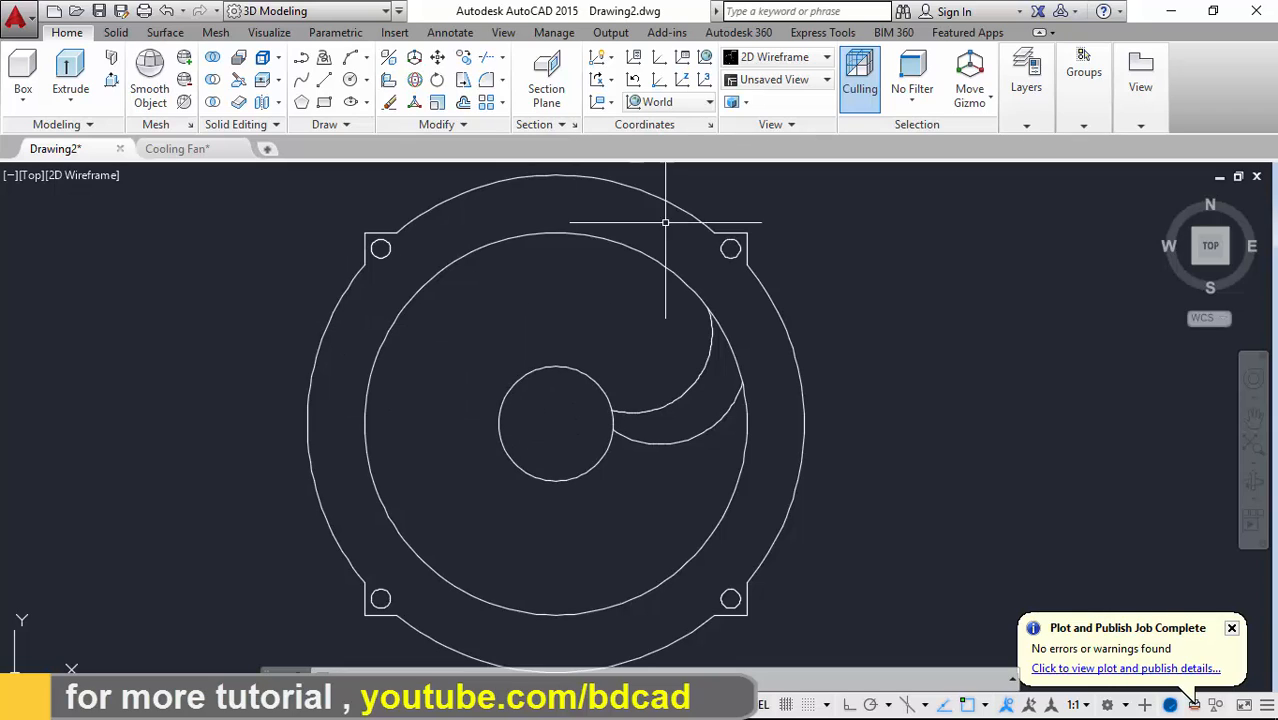
Switch the fan drawing to the SW Isometric view
{"action": "left_click", "coordinate": [779, 80]}
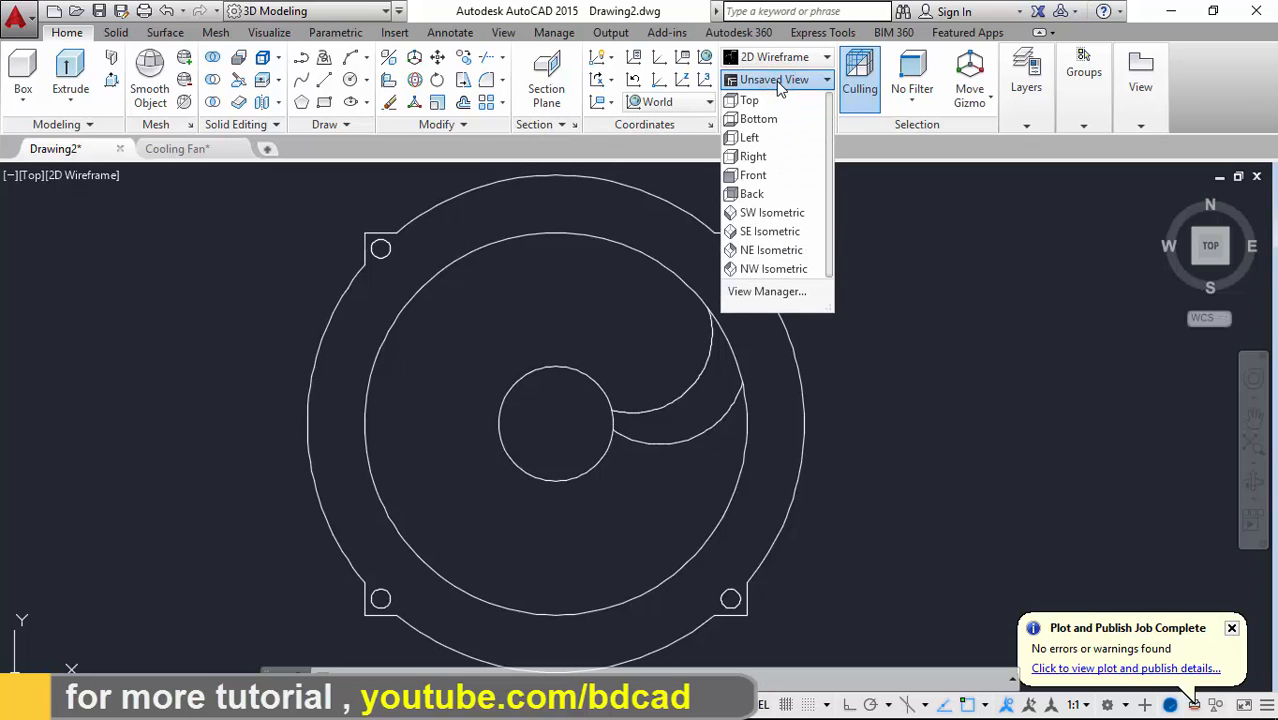
{"action": "left_click", "coordinate": [773, 213]}
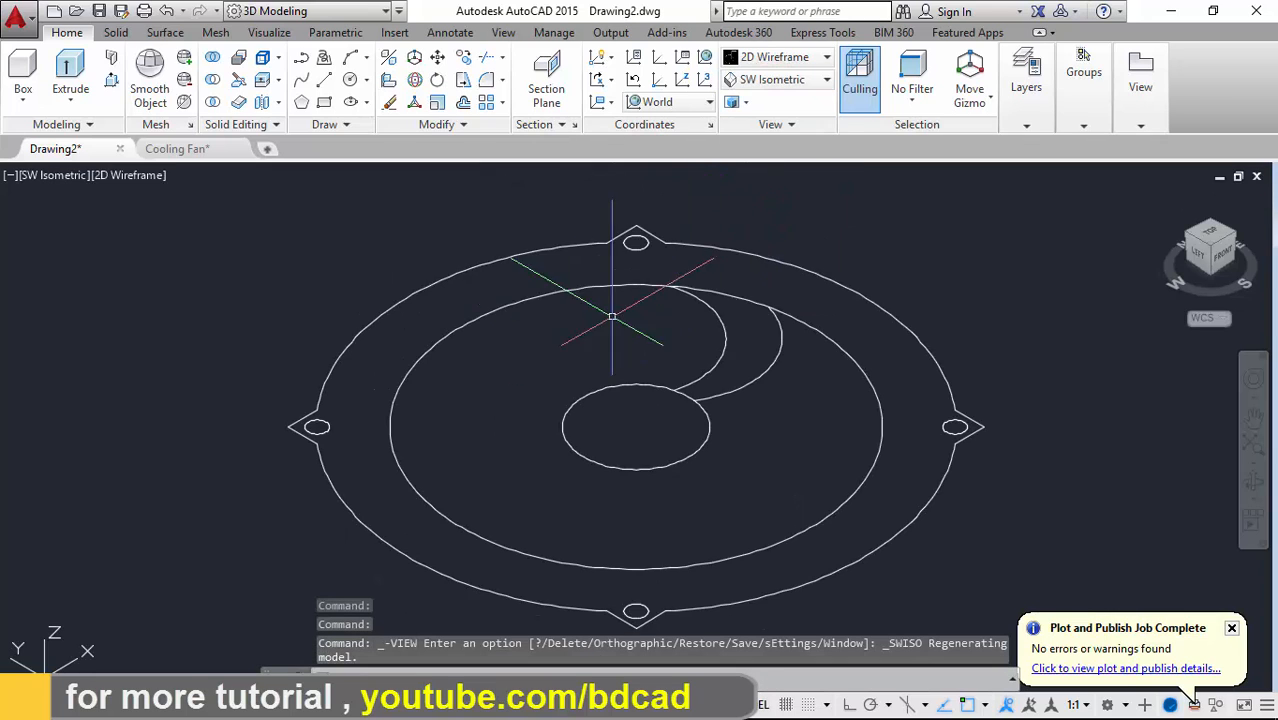
{"action": "scroll", "coordinate": [621, 408], "scroll_direction": "up", "scroll_amount": 3}
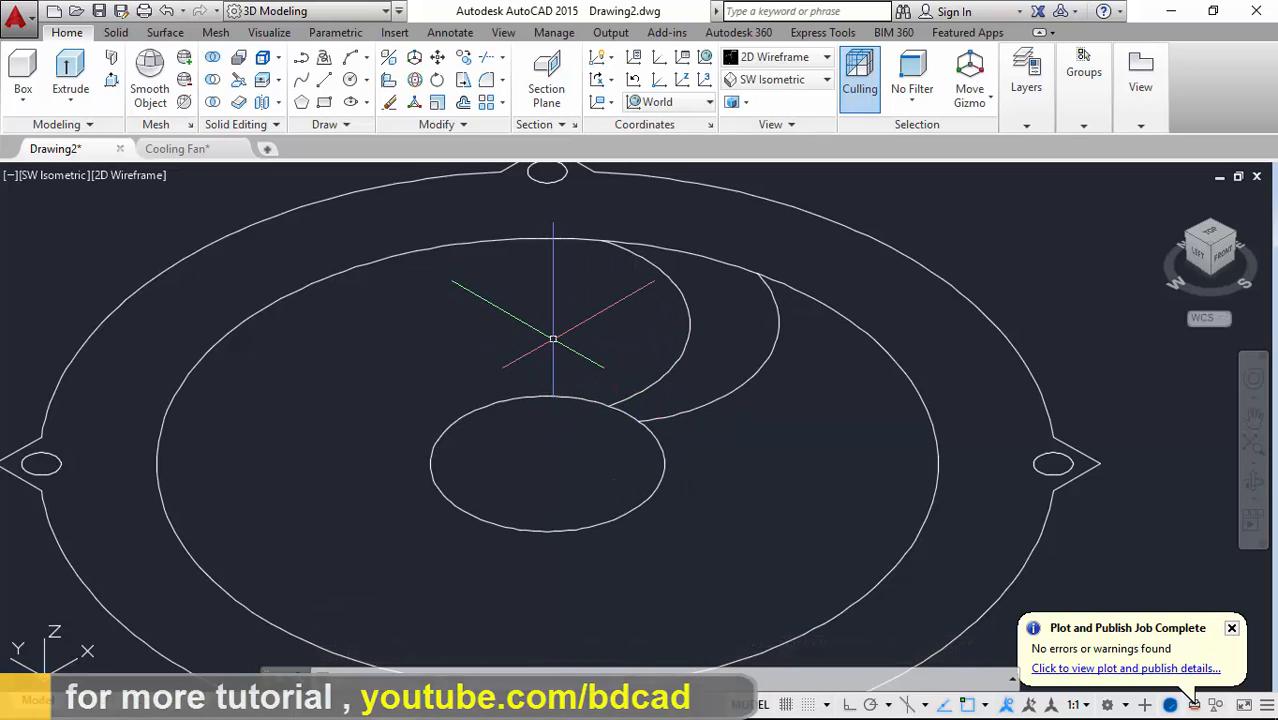
Move the blade's outer arc 2.5 inches straight up along Z with Ortho on, using its hub-side endpoint as the base point
{"action": "type", "text": "MO"}
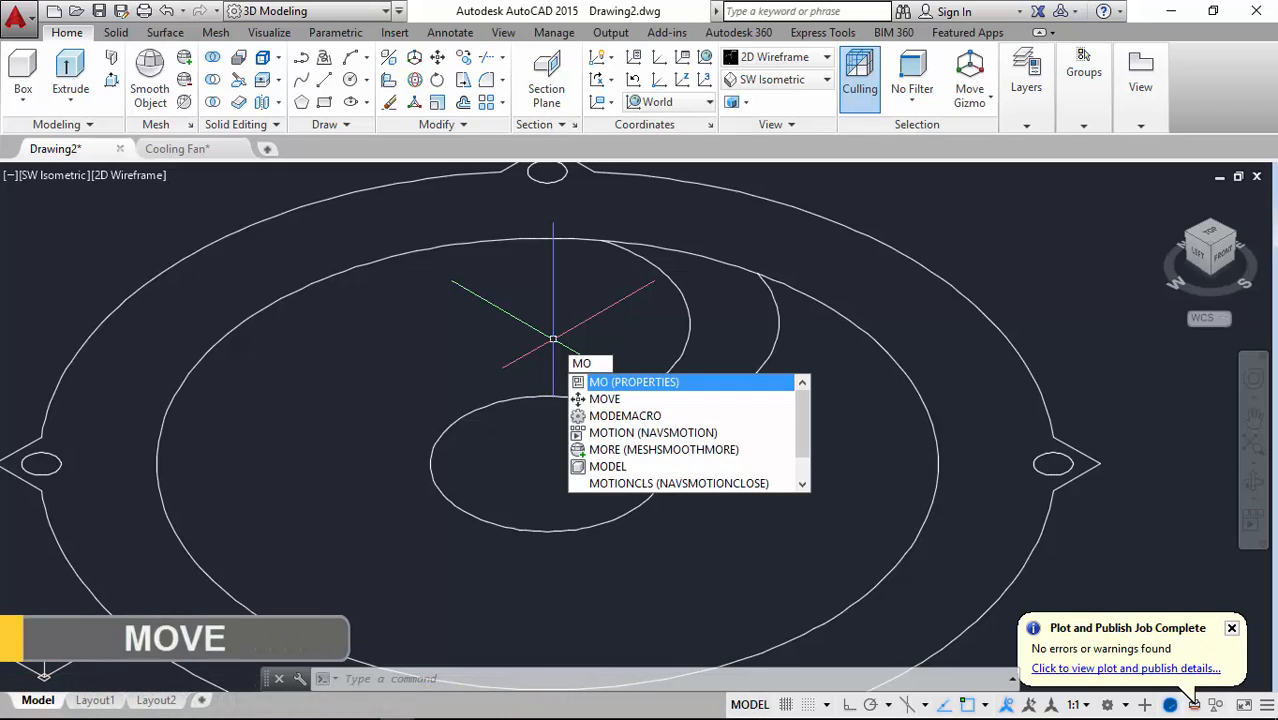
{"action": "type", "text": "VE"}
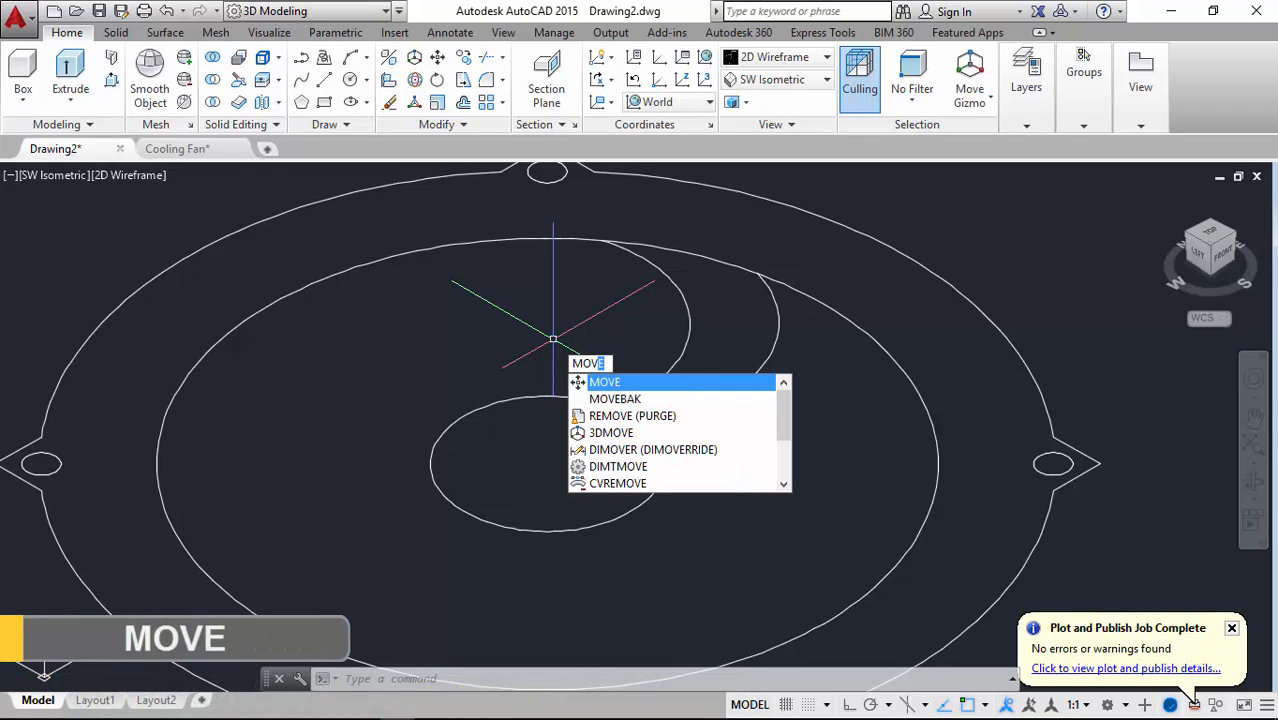
{"action": "key", "text": "Return"}
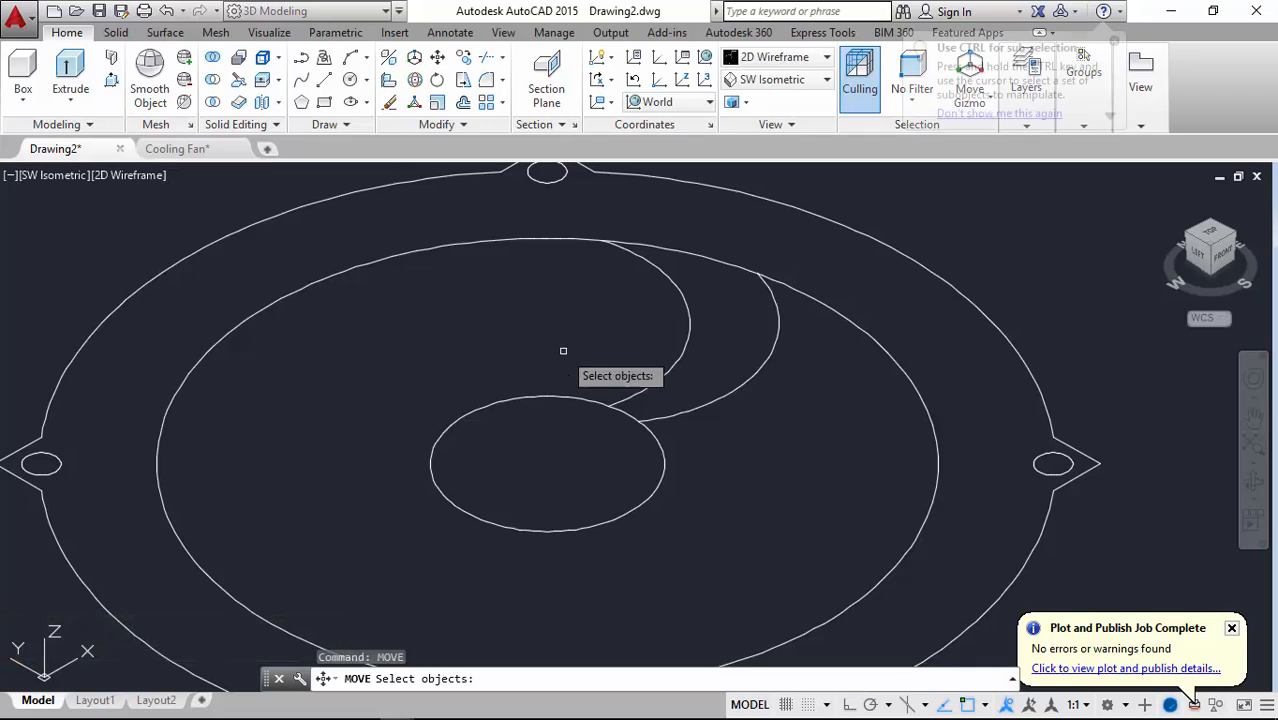
{"action": "left_click", "coordinate": [686, 414]}
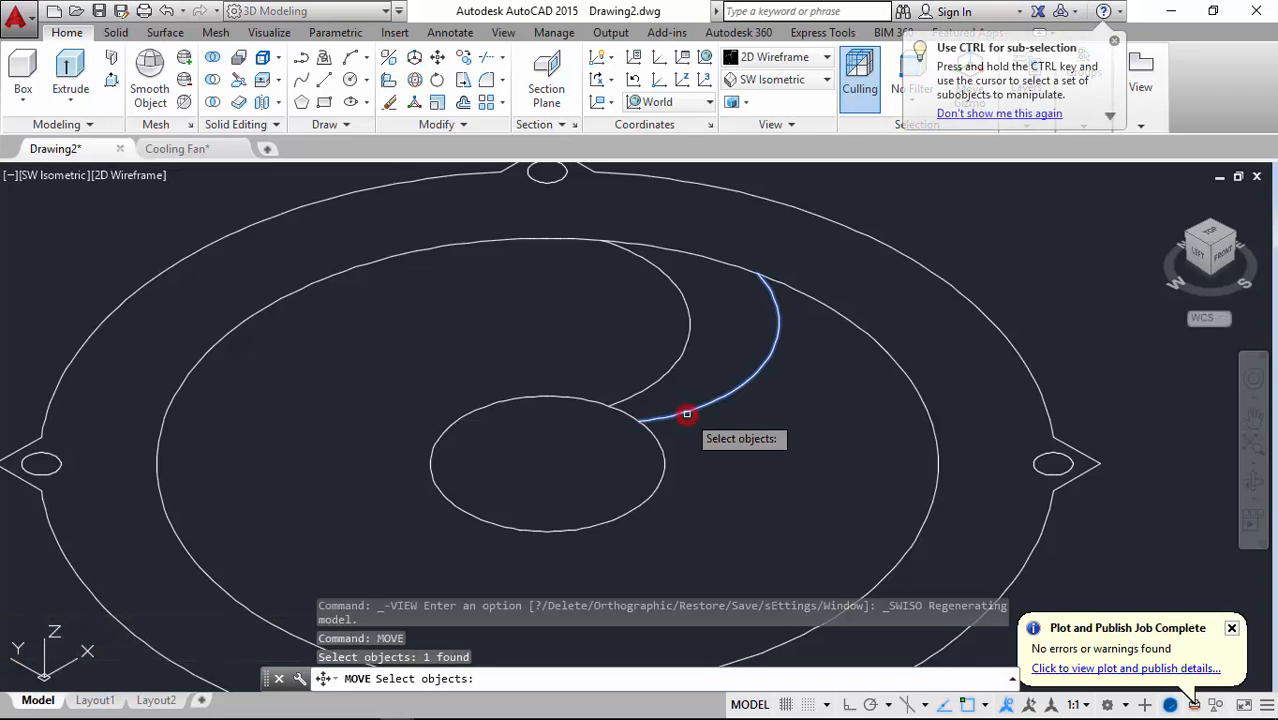
{"action": "key", "text": "Return"}
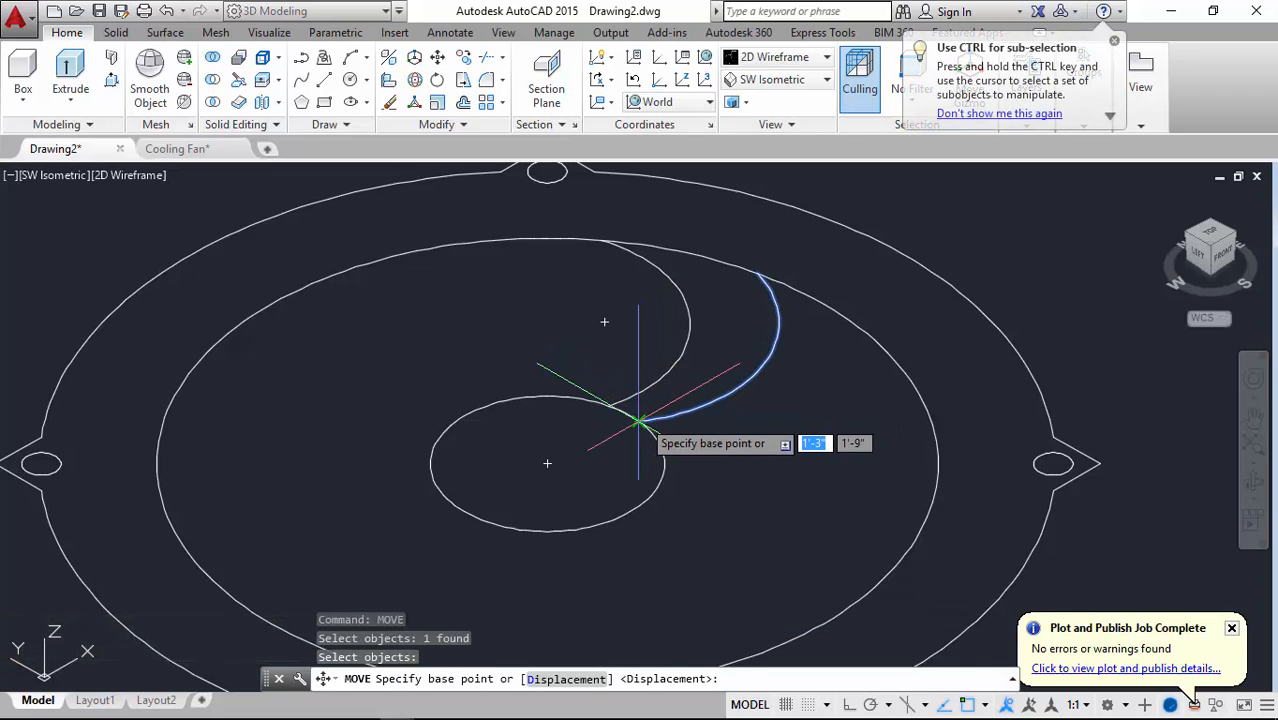
{"action": "left_click", "coordinate": [640, 421]}
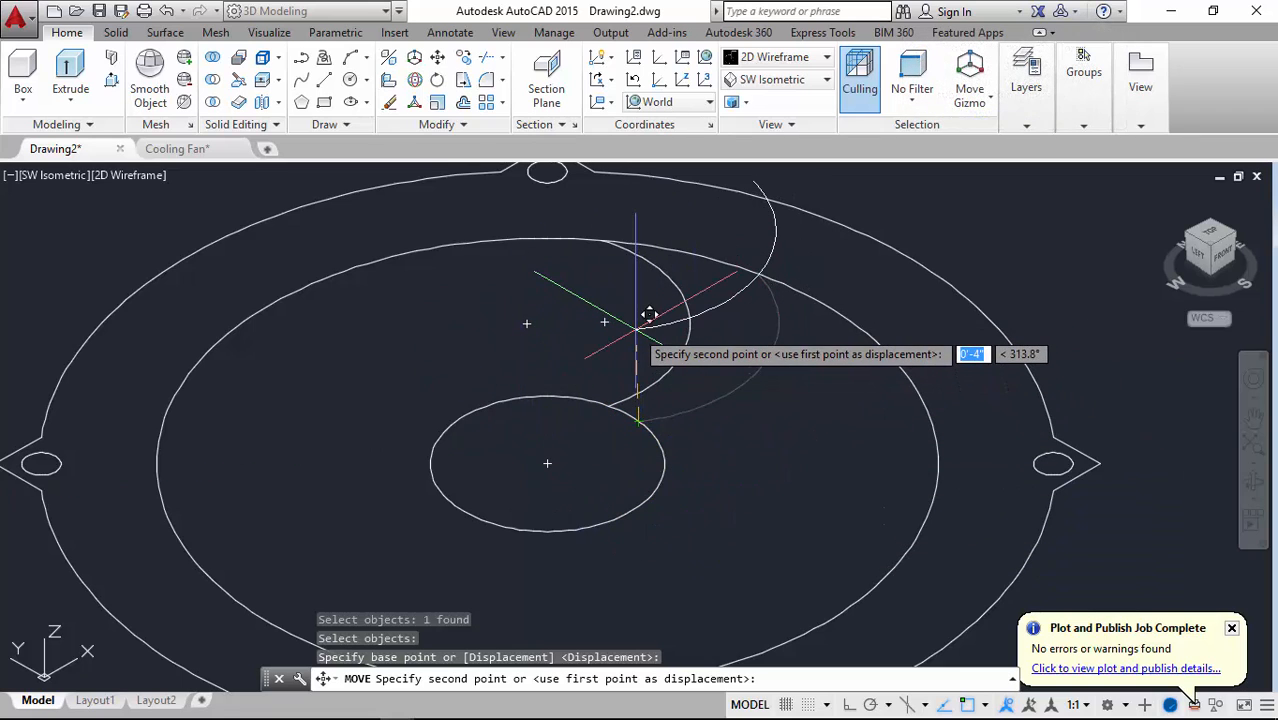
{"action": "key", "text": "F8"}
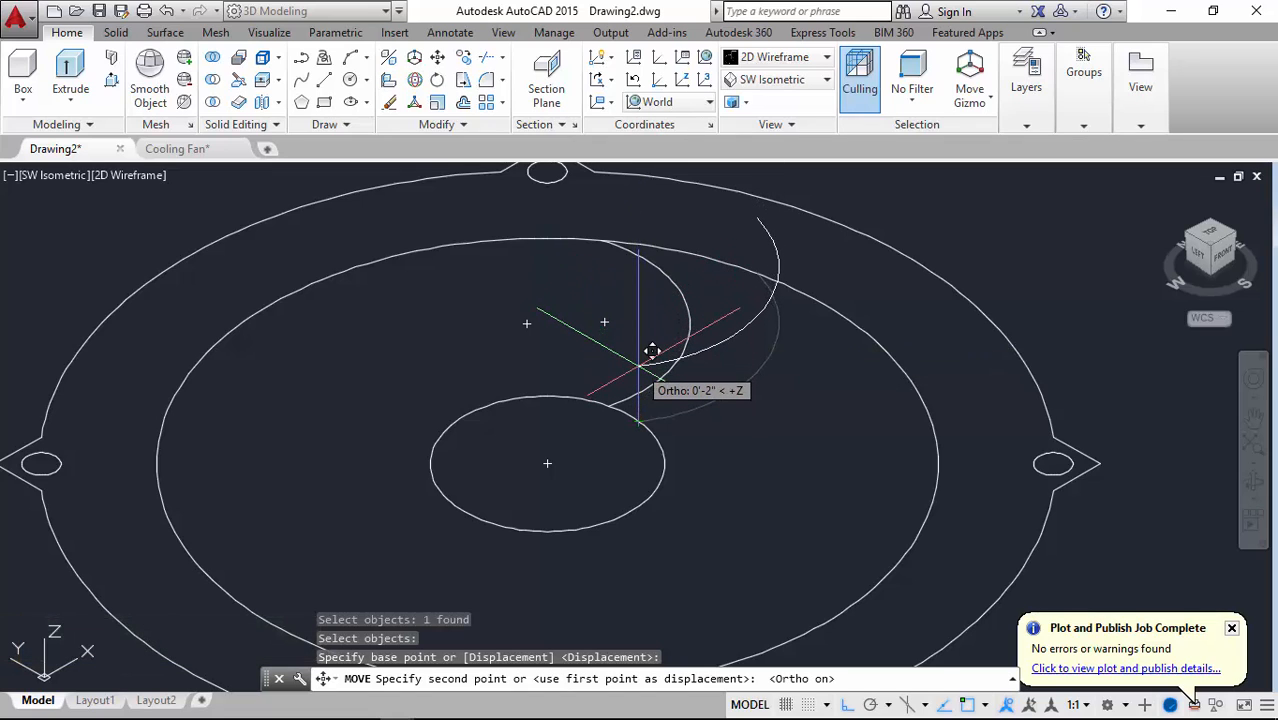
{"action": "type", "text": "2.5"}
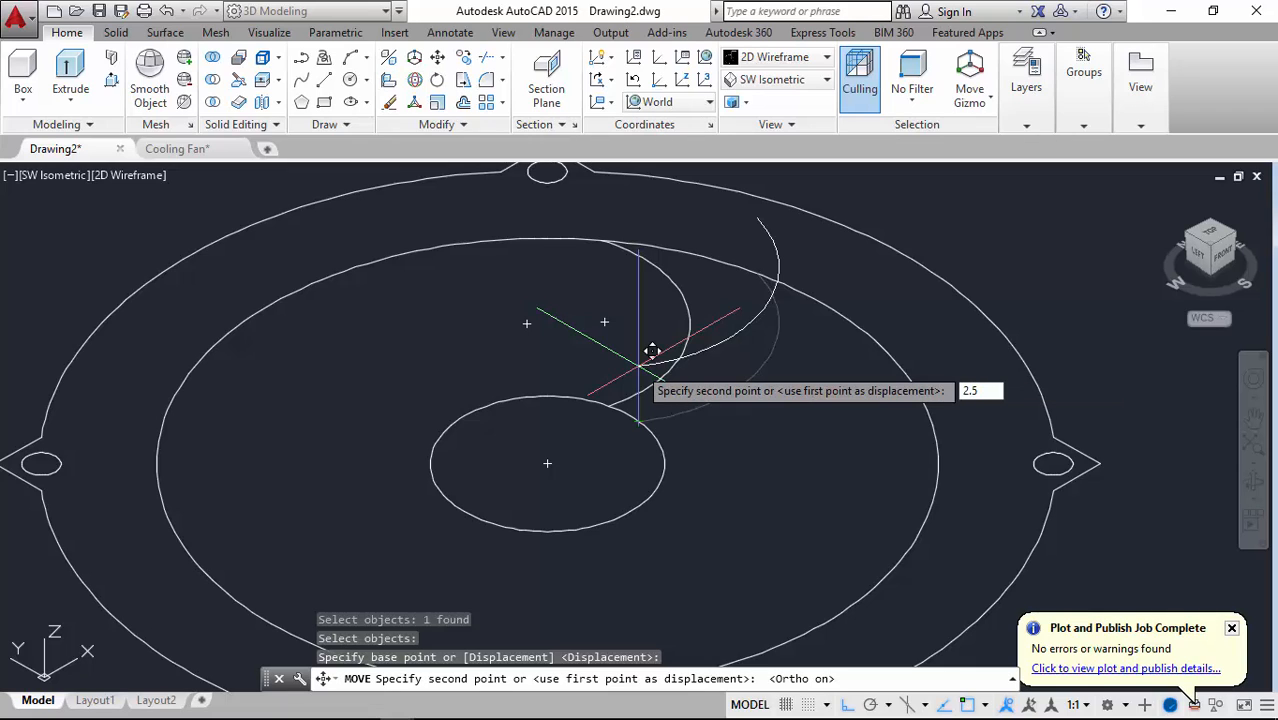
{"action": "key", "text": "Return"}
Draw a line joining the raised arc's hub-side endpoint to the lower arc's endpoint at the hub circle
{"action": "left_click", "coordinate": [1249, 484]}
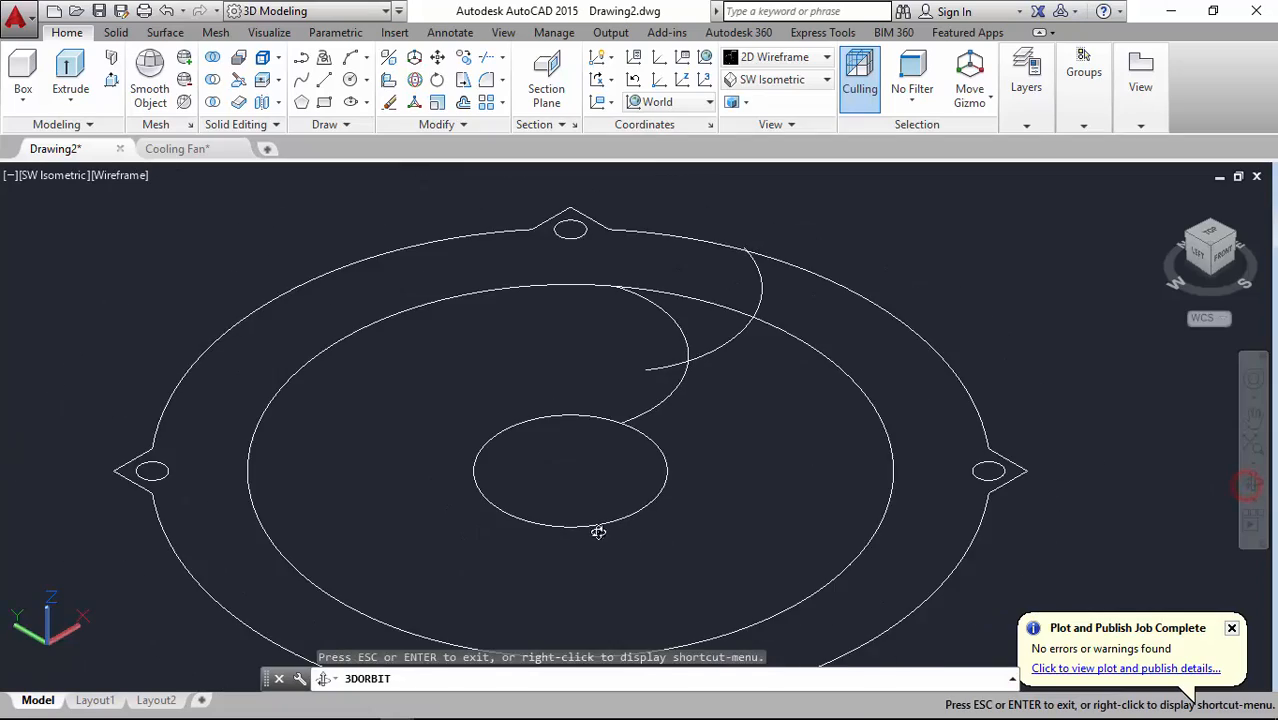
{"action": "left_click_drag", "start_coordinate": [598, 531], "coordinate": [748, 482]}
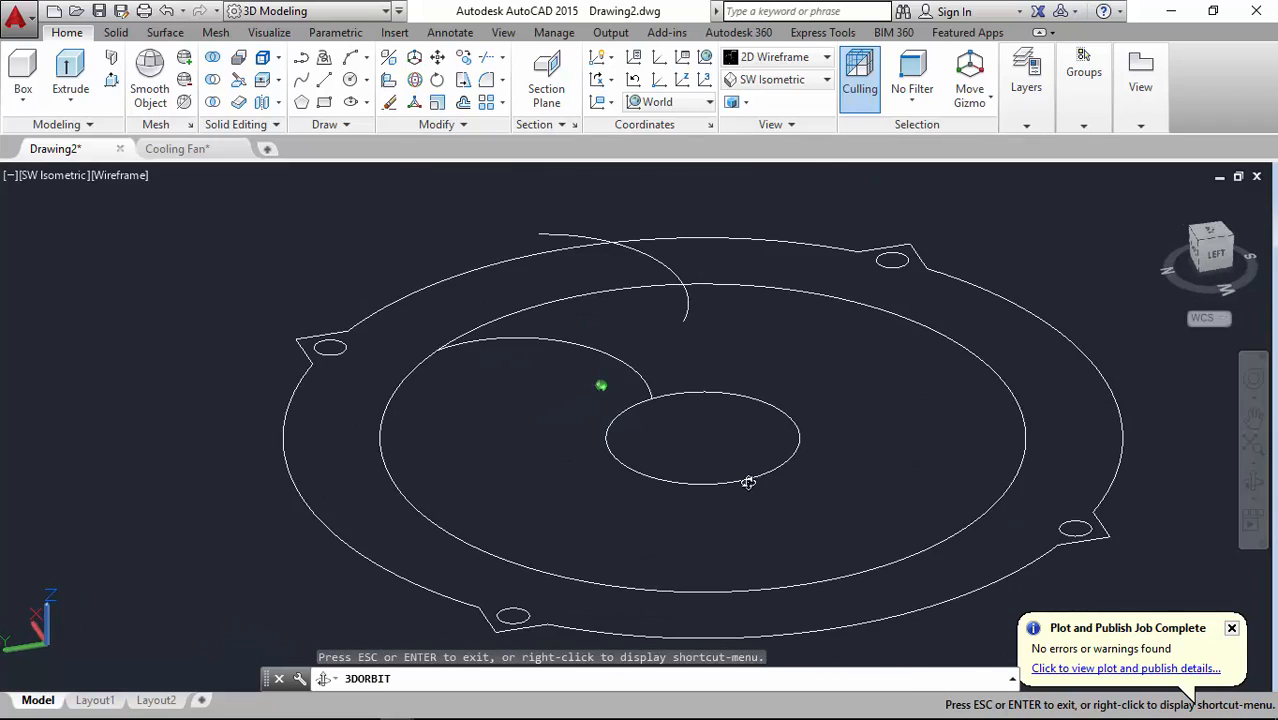
{"action": "scroll", "coordinate": [647, 367], "scroll_direction": "up", "scroll_amount": 3}
{"action": "key", "text": "Escape"}
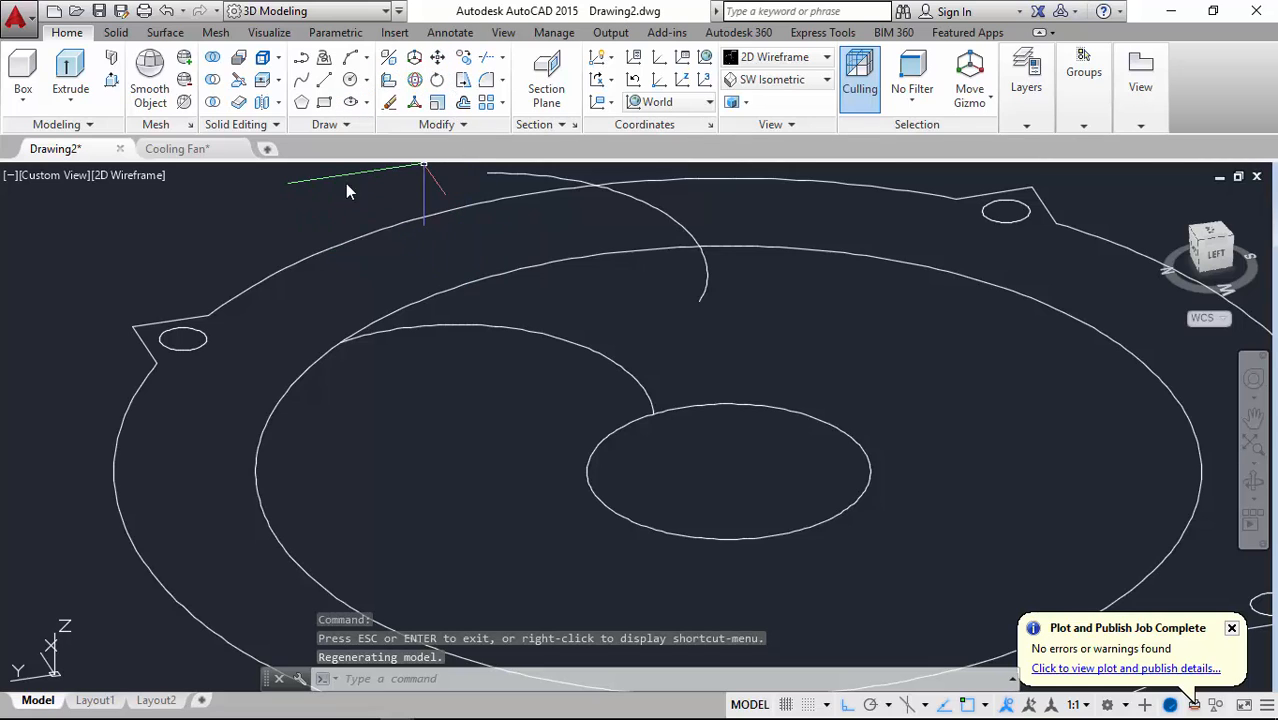
{"action": "type", "text": "L"}
{"action": "key", "text": "Return"}
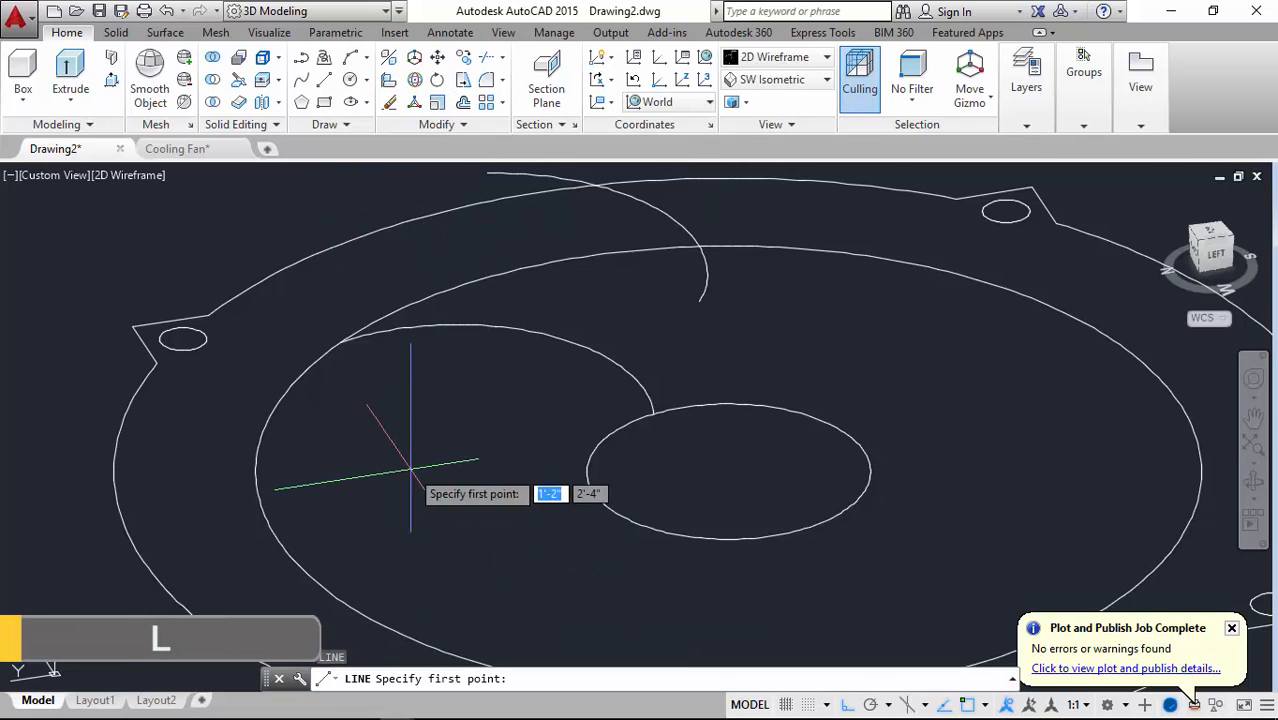
{"action": "left_click", "coordinate": [700, 298]}
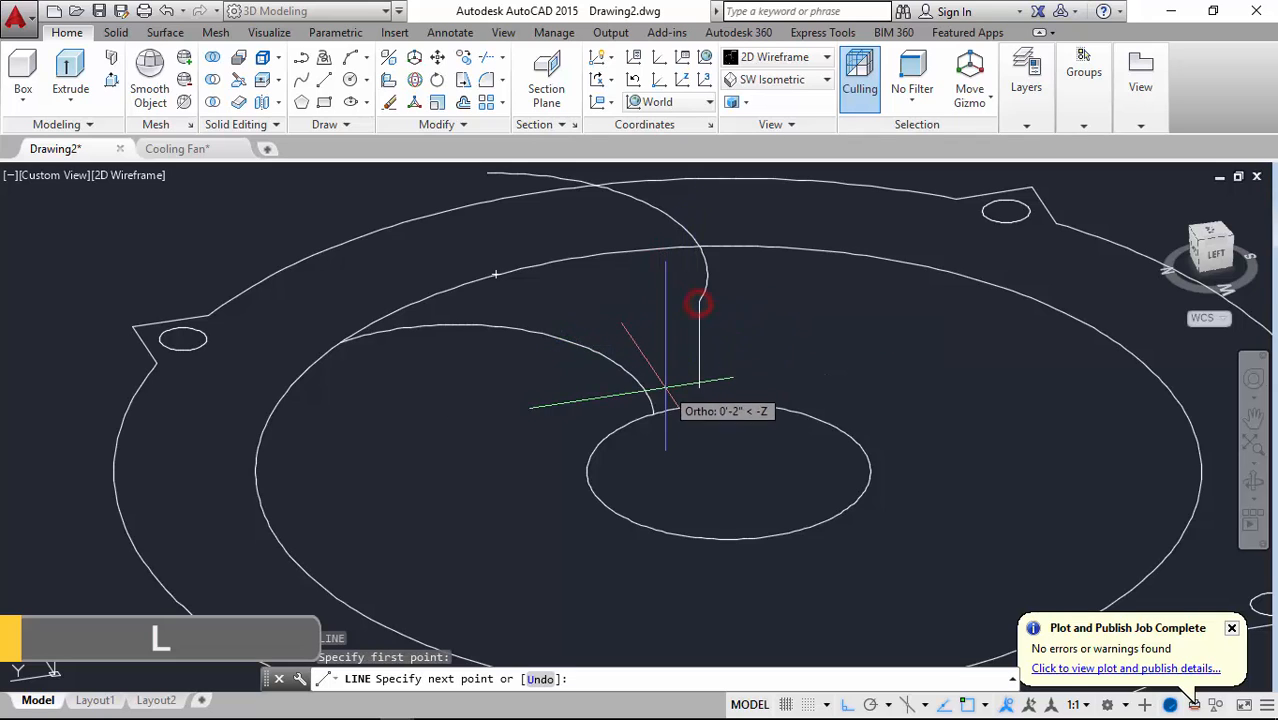
{"action": "left_click", "coordinate": [651, 409]}
{"action": "key", "text": "Return"}
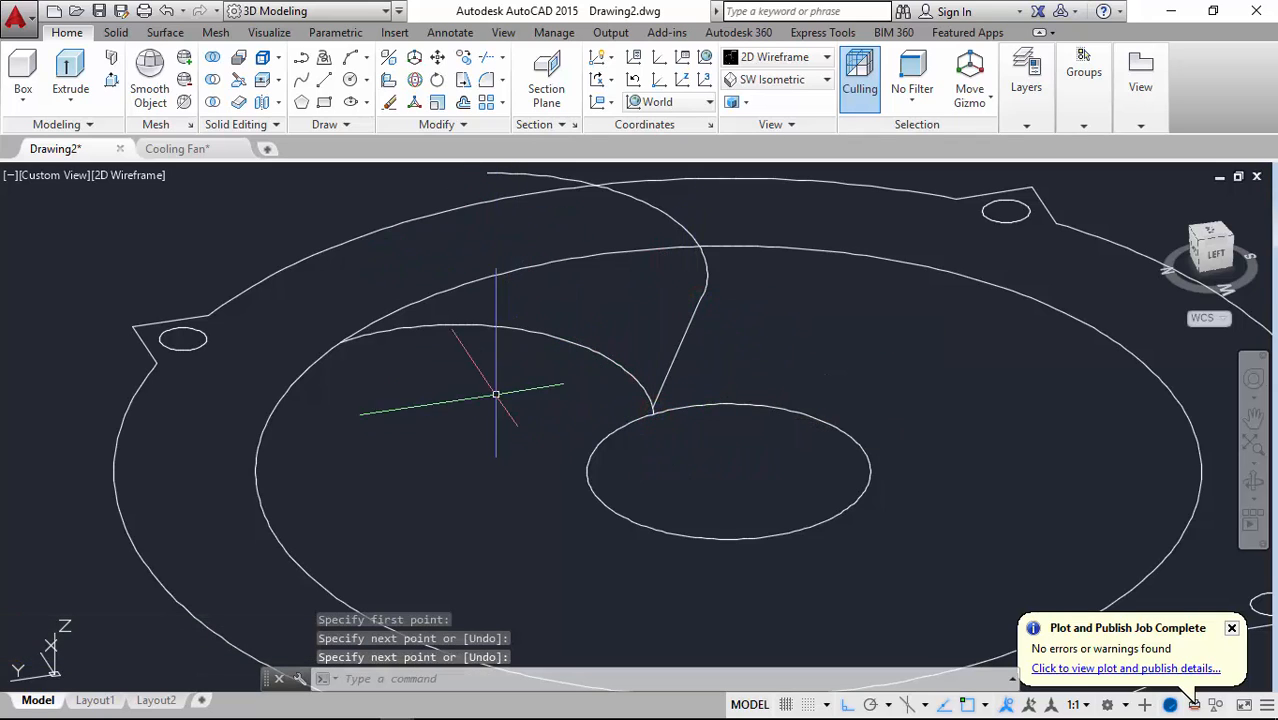
Draw a second line joining the raised arc's outer endpoint to the lower arc's endpoint on the inner ring circle
{"action": "scroll", "coordinate": [495, 425], "scroll_direction": "down", "scroll_amount": 3}
{"action": "key", "text": "Return"}
{"action": "left_click", "coordinate": [492, 266]}
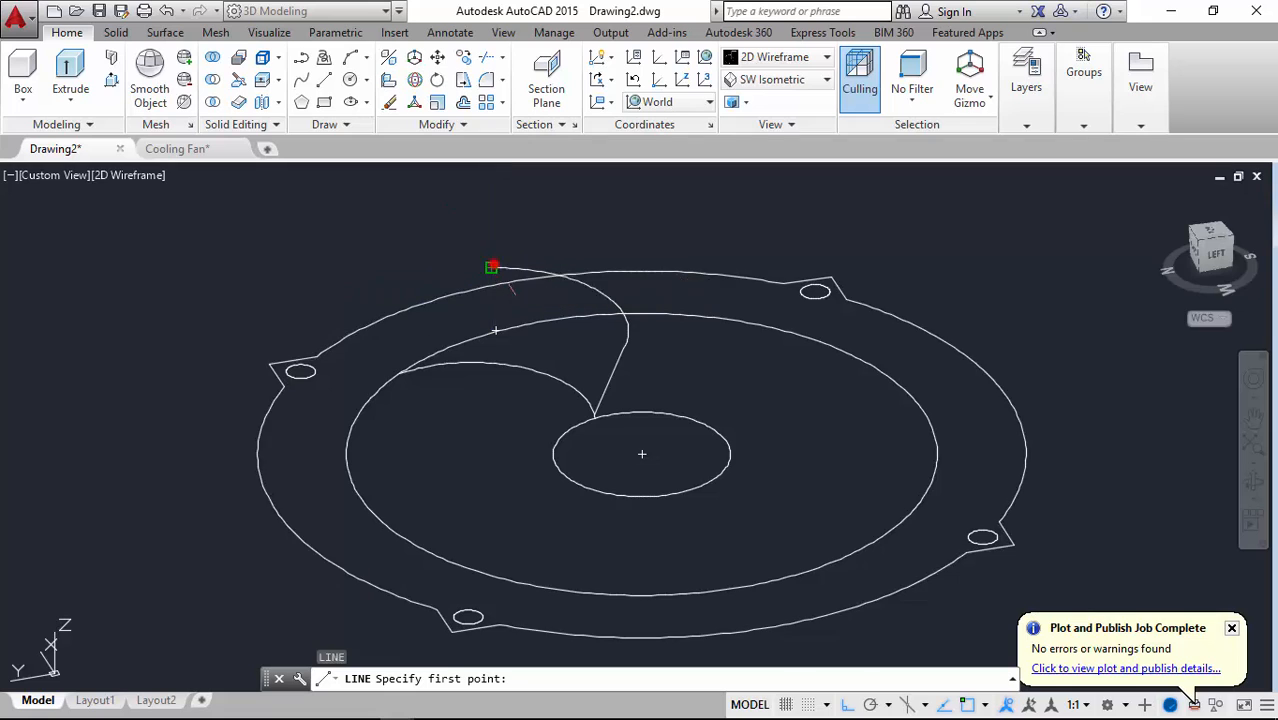
{"action": "scroll", "coordinate": [430, 366], "scroll_direction": "up", "scroll_amount": 4}
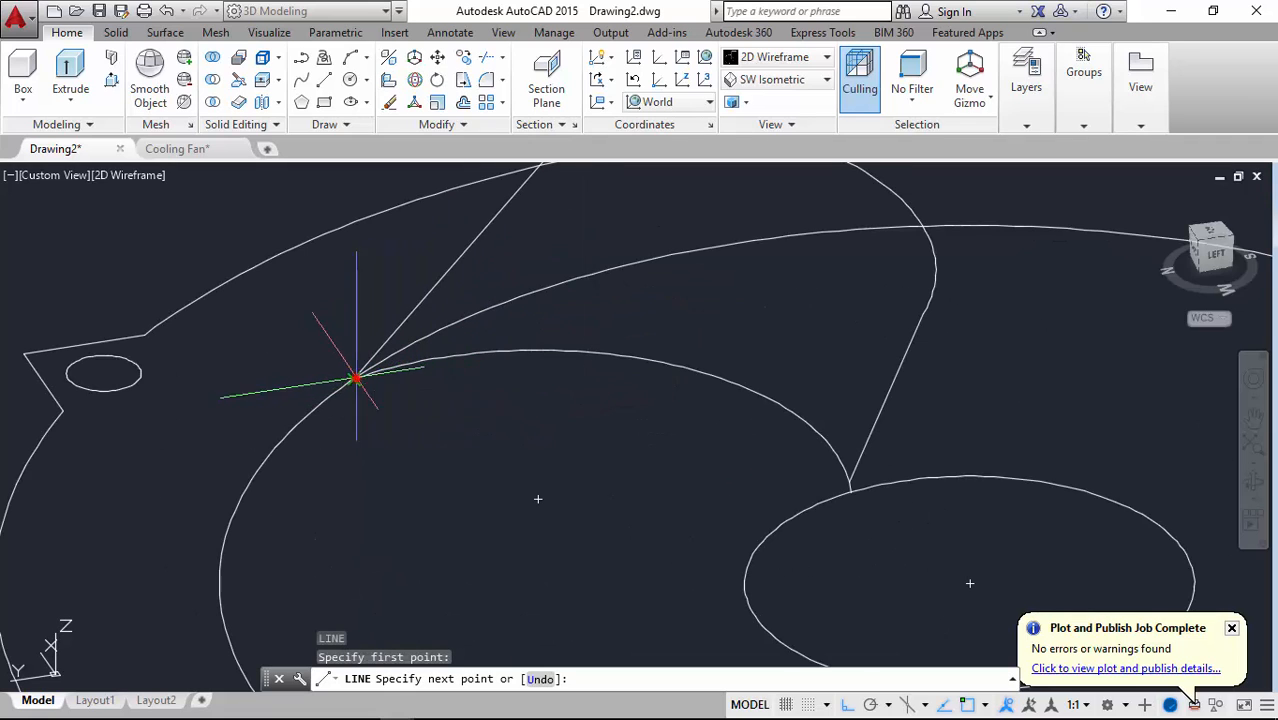
{"action": "left_click", "coordinate": [353, 378]}
{"action": "scroll", "coordinate": [410, 440], "scroll_direction": "down", "scroll_amount": 2}
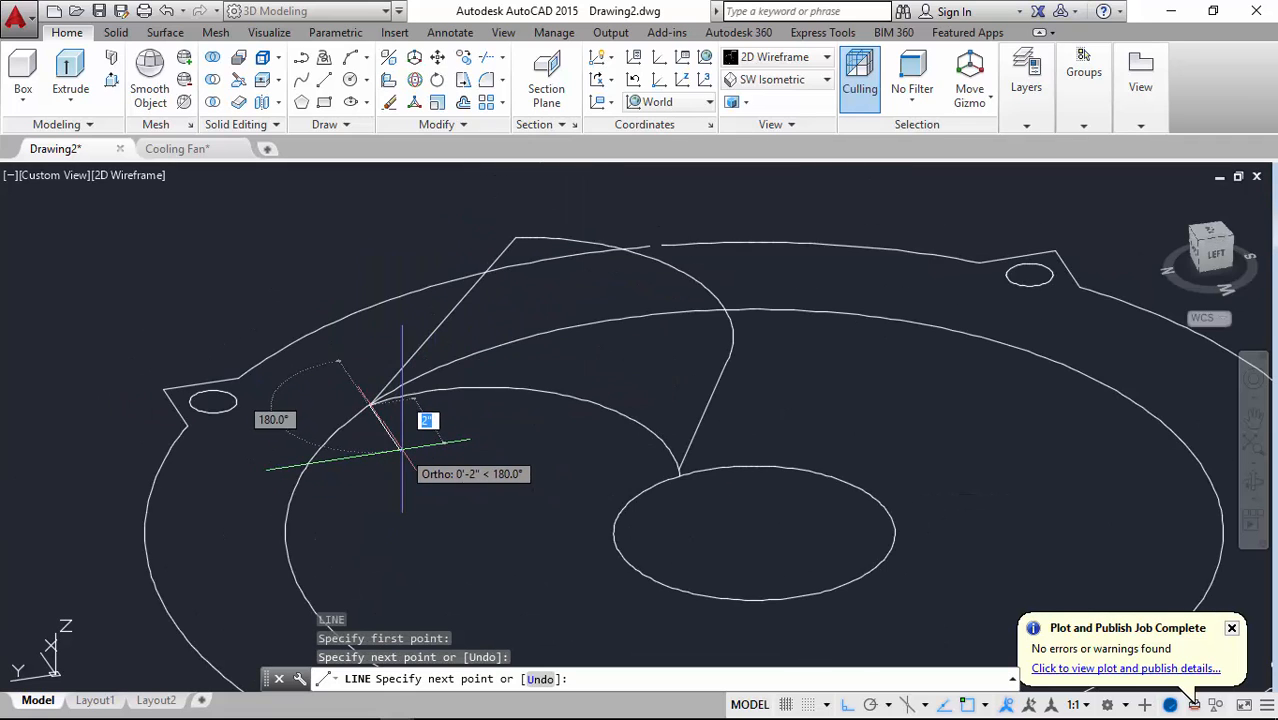
{"action": "key", "text": "Escape"}
{"action": "scroll", "coordinate": [414, 508], "scroll_direction": "down", "scroll_amount": 2}
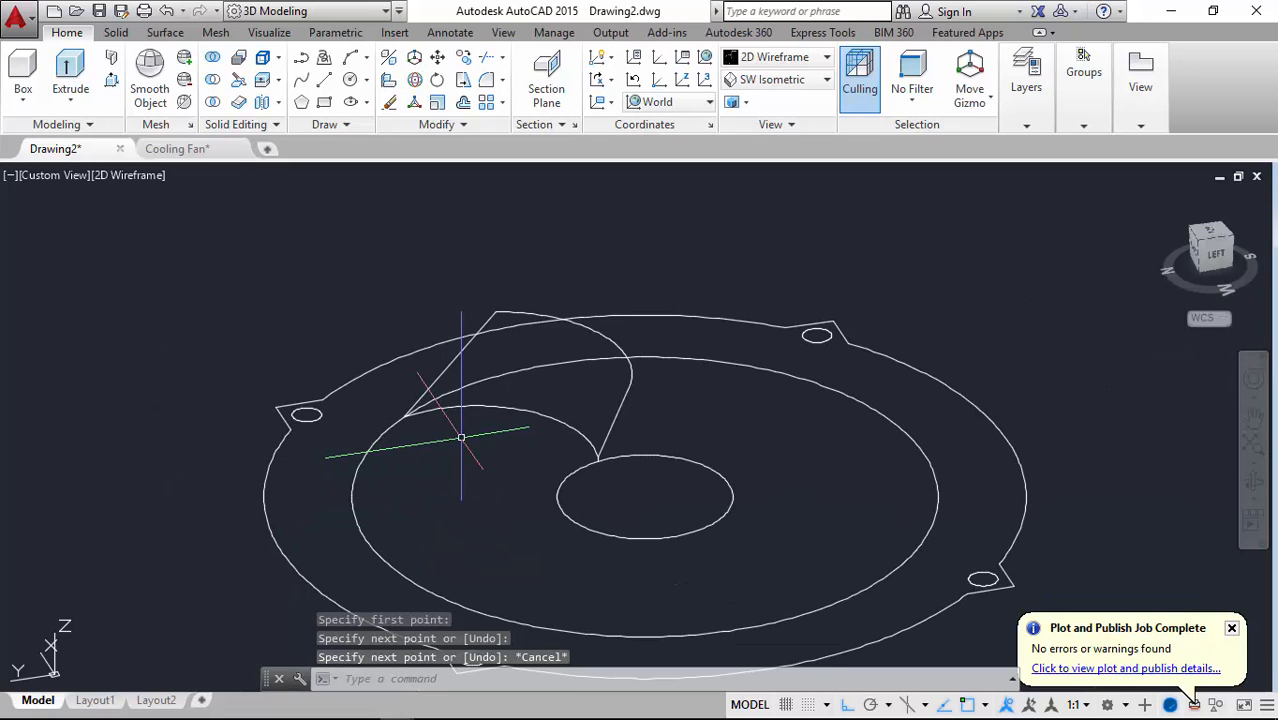
Create a network surface for the blade, with the two arcs as the first direction and the two connecting lines as the second
{"action": "middle_click_drag", "start_coordinate": [428, 434], "coordinate": [578, 440]}
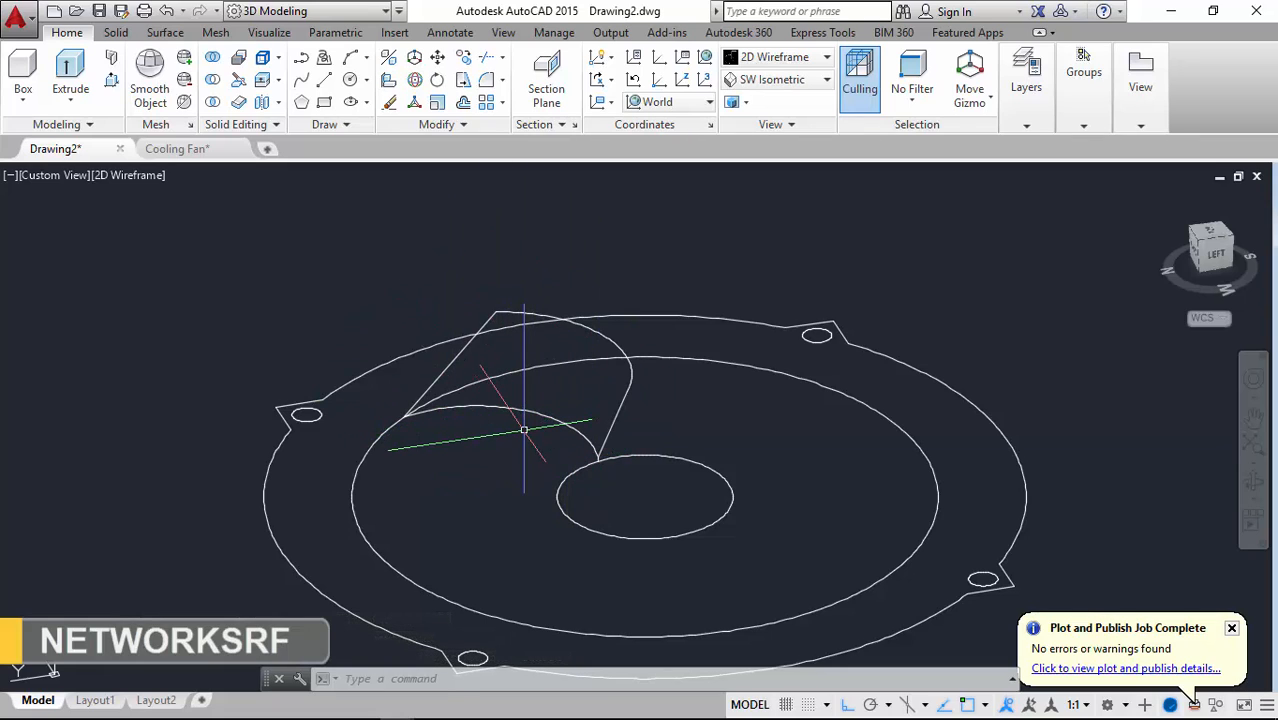
{"action": "type", "text": "NET"}
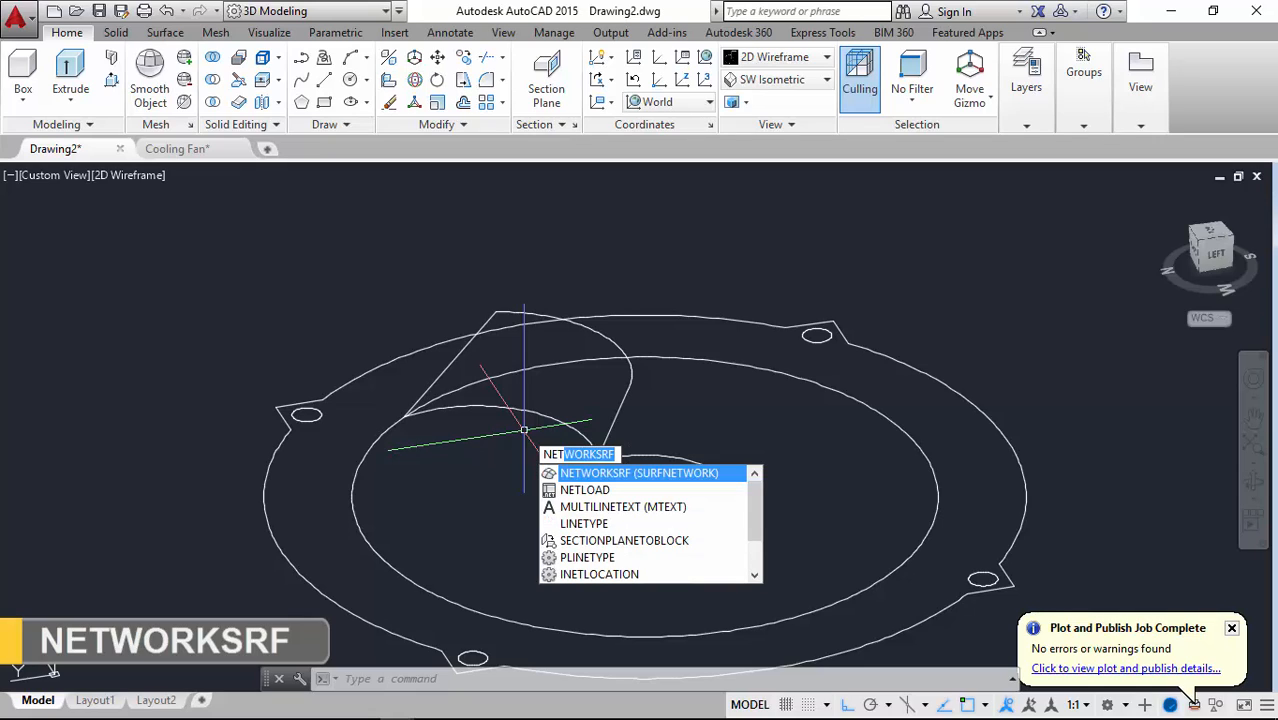
{"action": "type", "text": "W"}
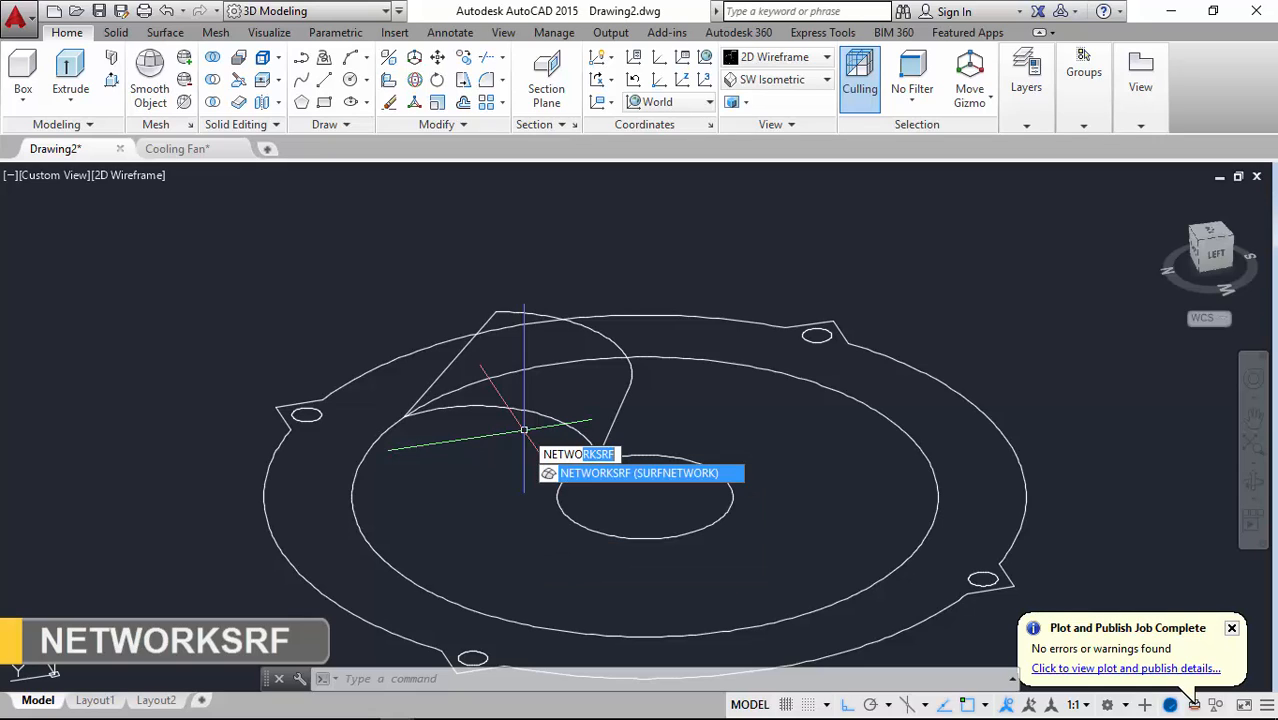
{"action": "type", "text": "ORKS"}
{"action": "key", "text": "Return"}
{"action": "left_click", "coordinate": [574, 435]}
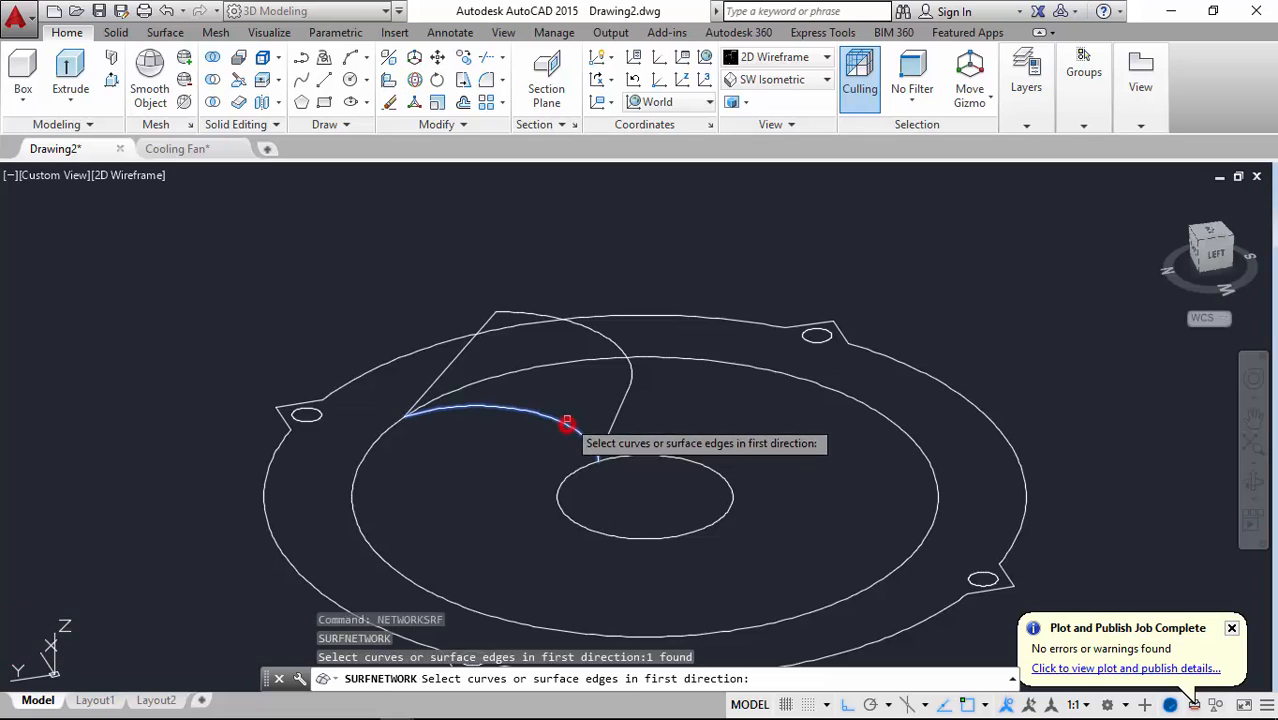
{"action": "left_click", "coordinate": [601, 336]}
{"action": "key", "text": "Return"}
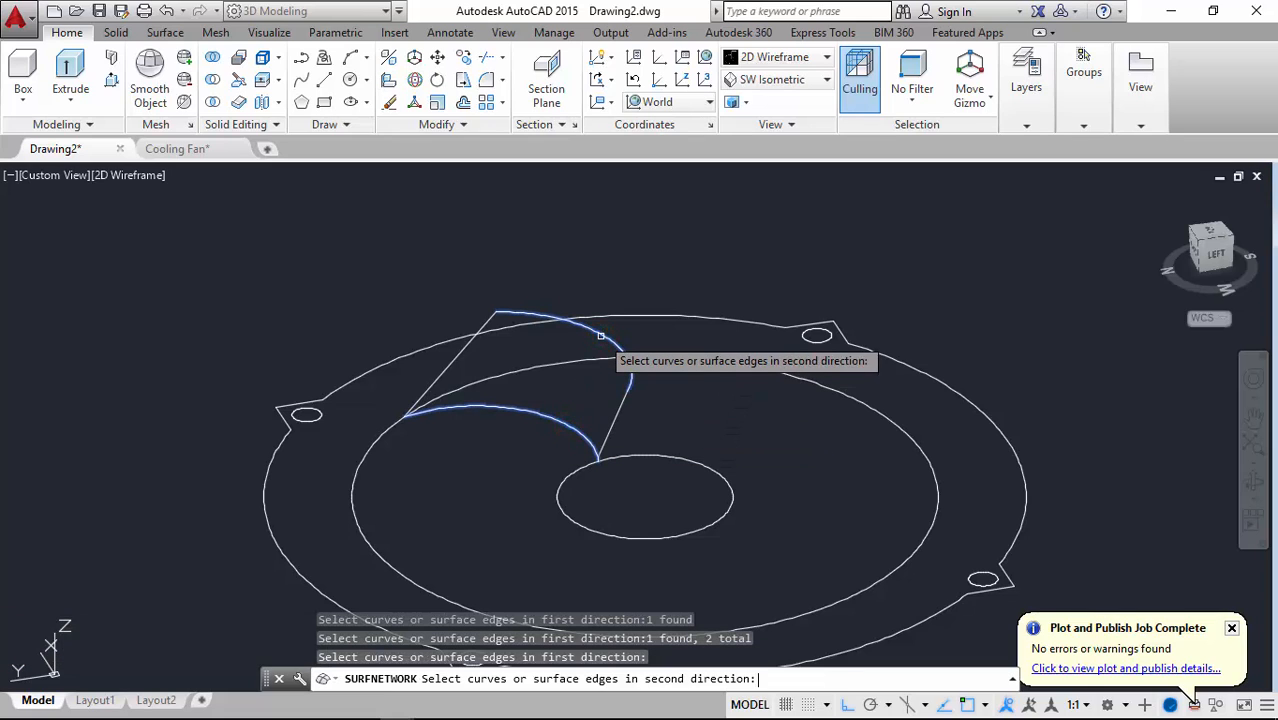
{"action": "left_click", "coordinate": [616, 419]}
{"action": "left_click", "coordinate": [455, 355]}
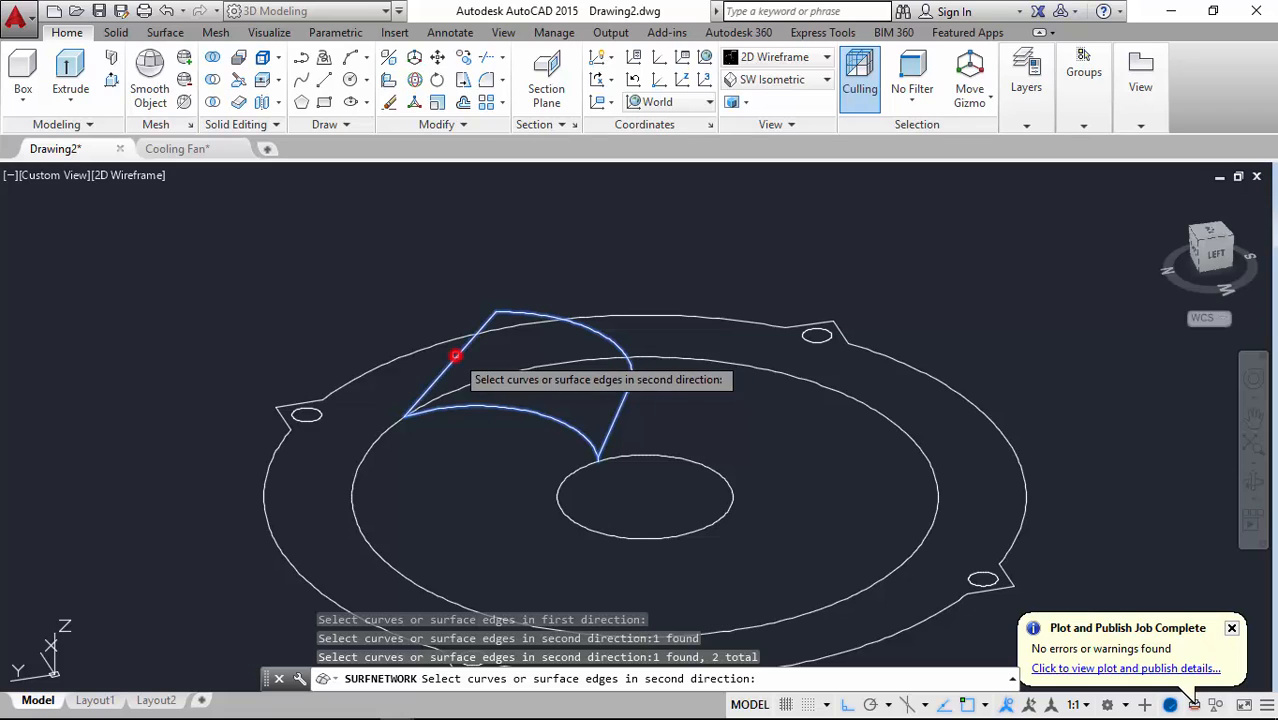
{"action": "key", "text": "Return"}
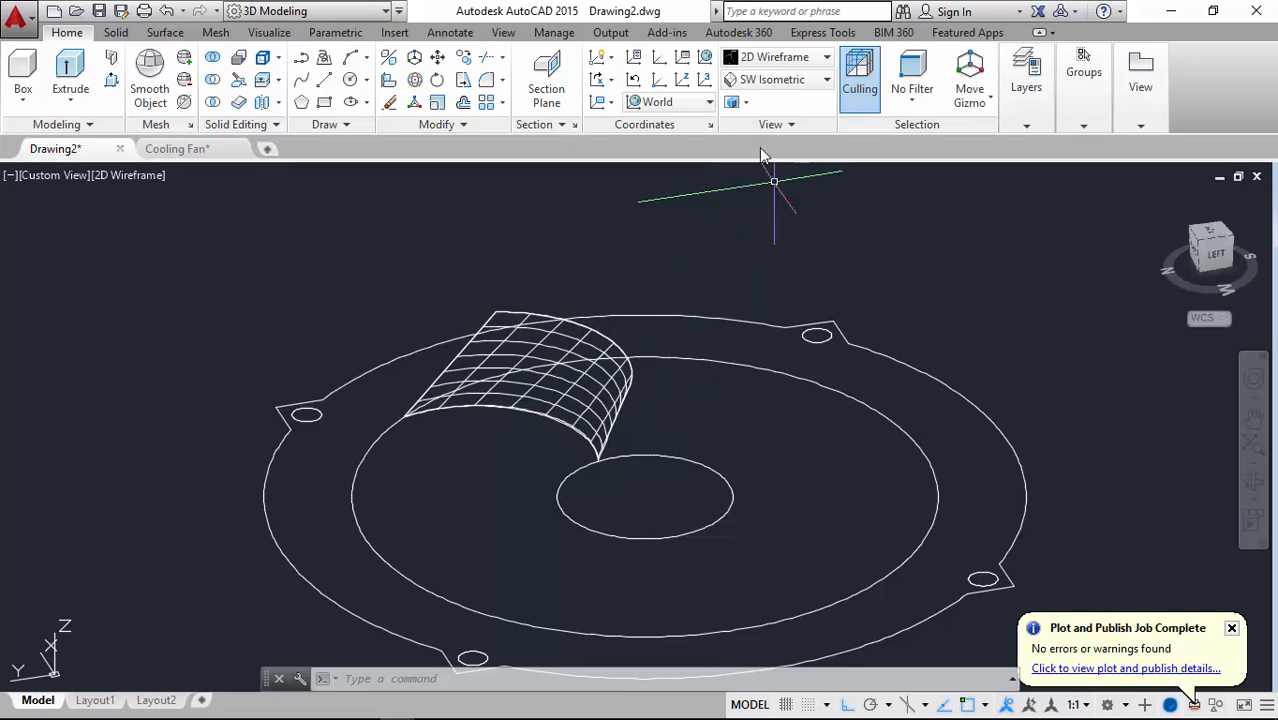
Switch the fan model to the Top view
{"action": "left_click", "coordinate": [777, 66]}
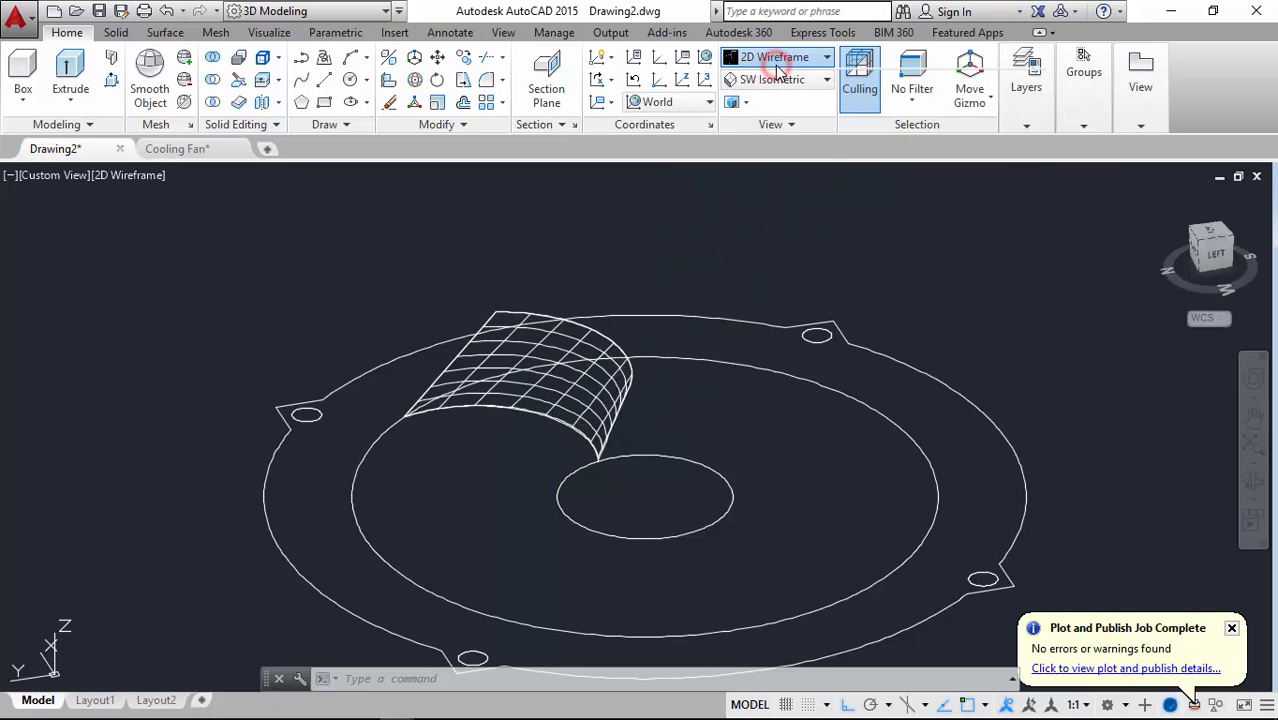
{"action": "left_click", "coordinate": [777, 100]}
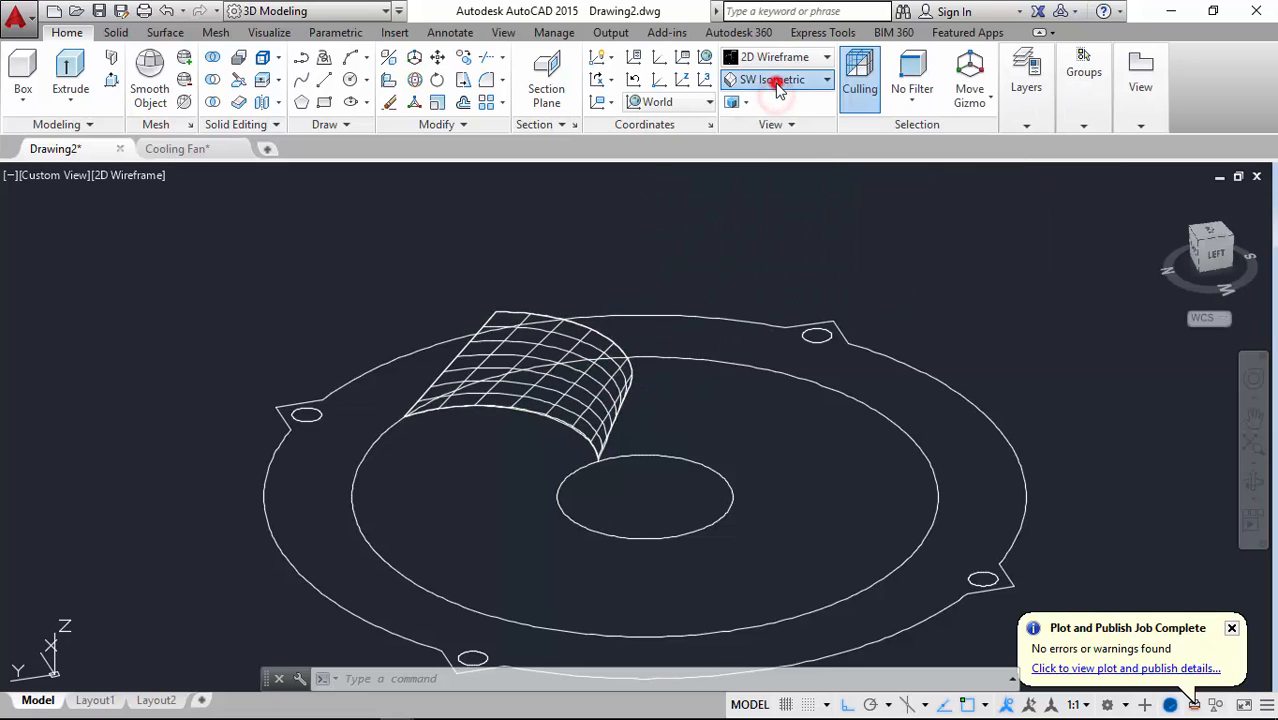
{"action": "left_click", "coordinate": [770, 80]}
{"action": "left_click", "coordinate": [771, 96]}
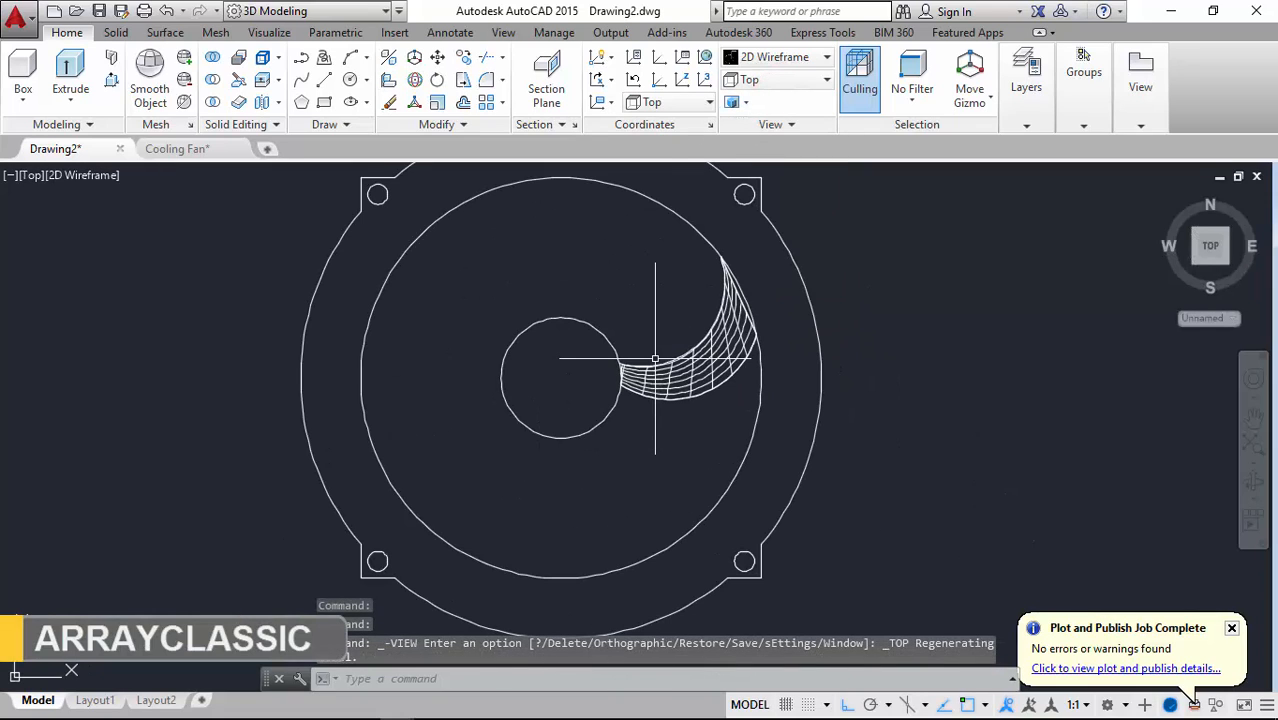
Create a classic polar array of the blade surface about the hub circle's centre, with 9 items filling 360 degrees
{"action": "type", "text": "ay"}
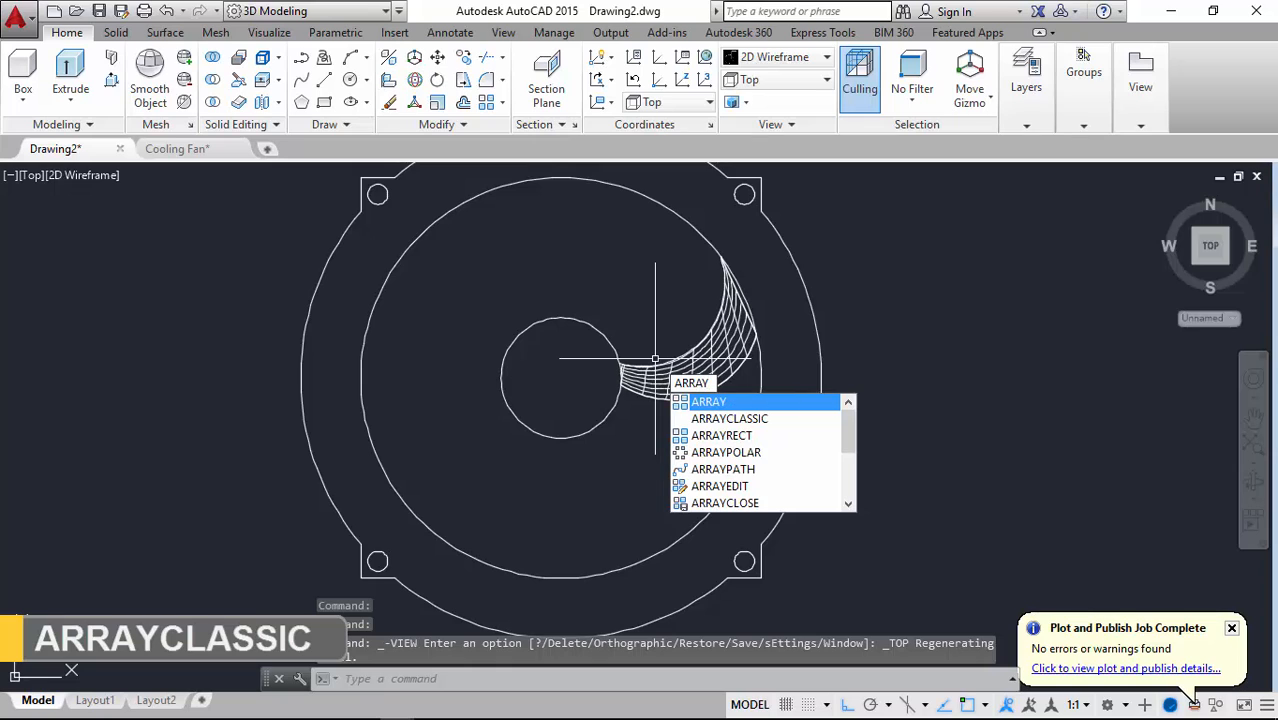
{"action": "key", "text": "Down"}
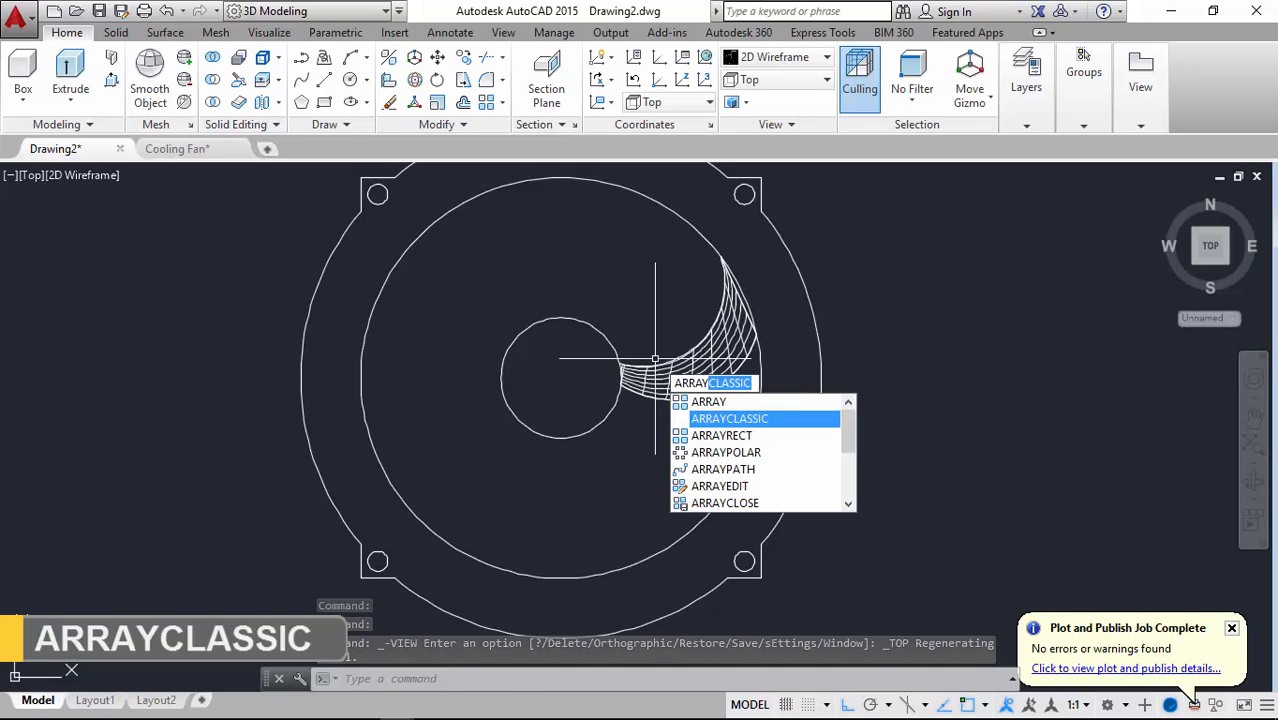
{"action": "key", "text": "Return"}
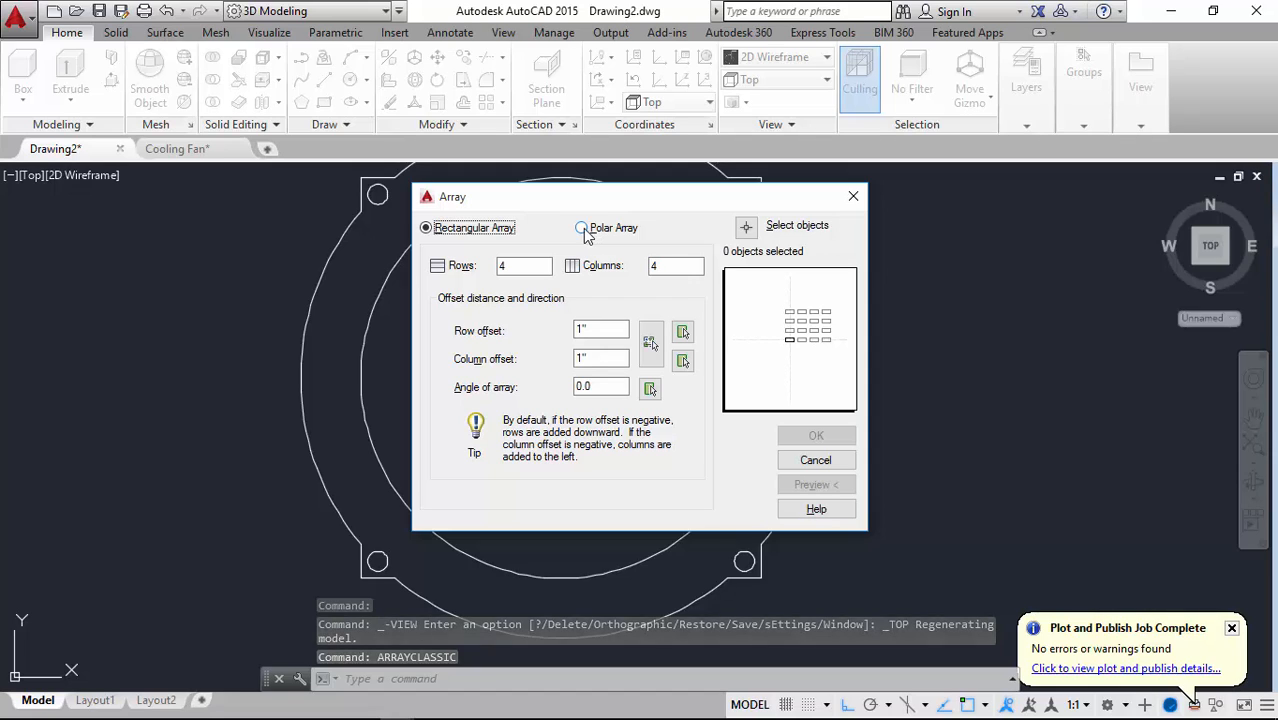
{"action": "left_click", "coordinate": [583, 228]}
{"action": "left_click", "coordinate": [746, 229]}
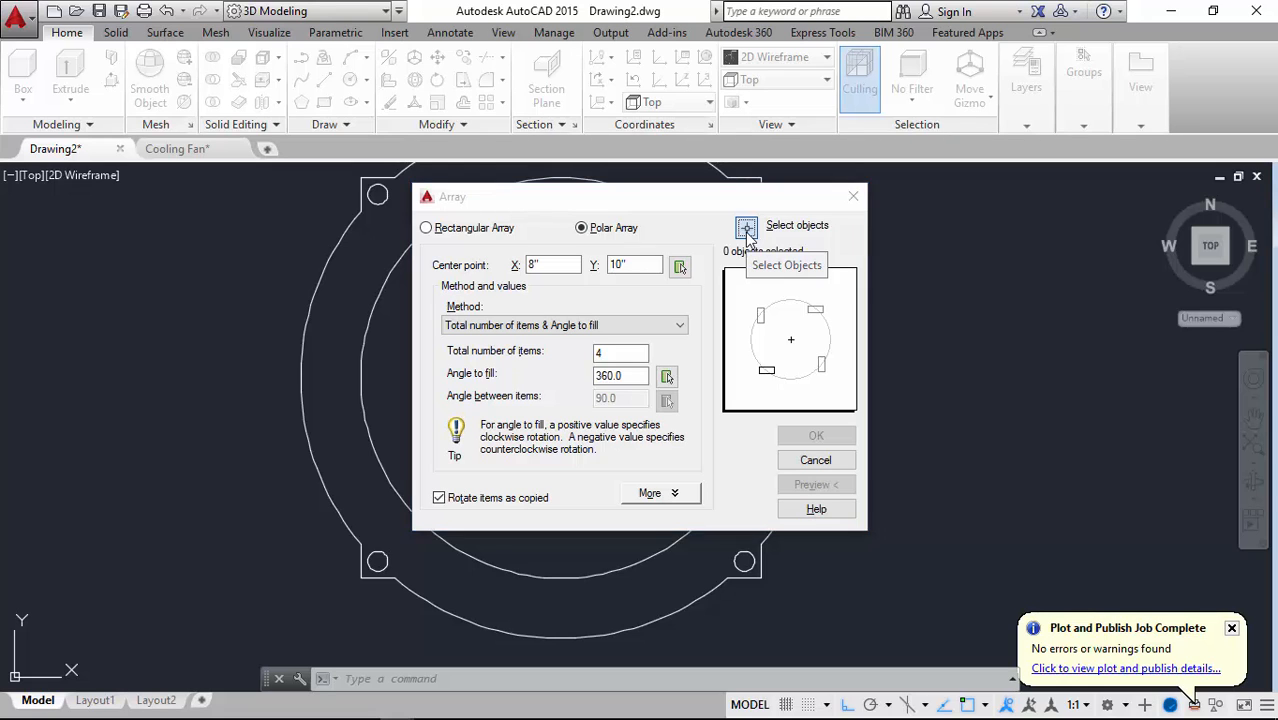
{"action": "left_click", "coordinate": [746, 229]}
{"action": "left_click", "coordinate": [706, 362]}
{"action": "key", "text": "Return"}
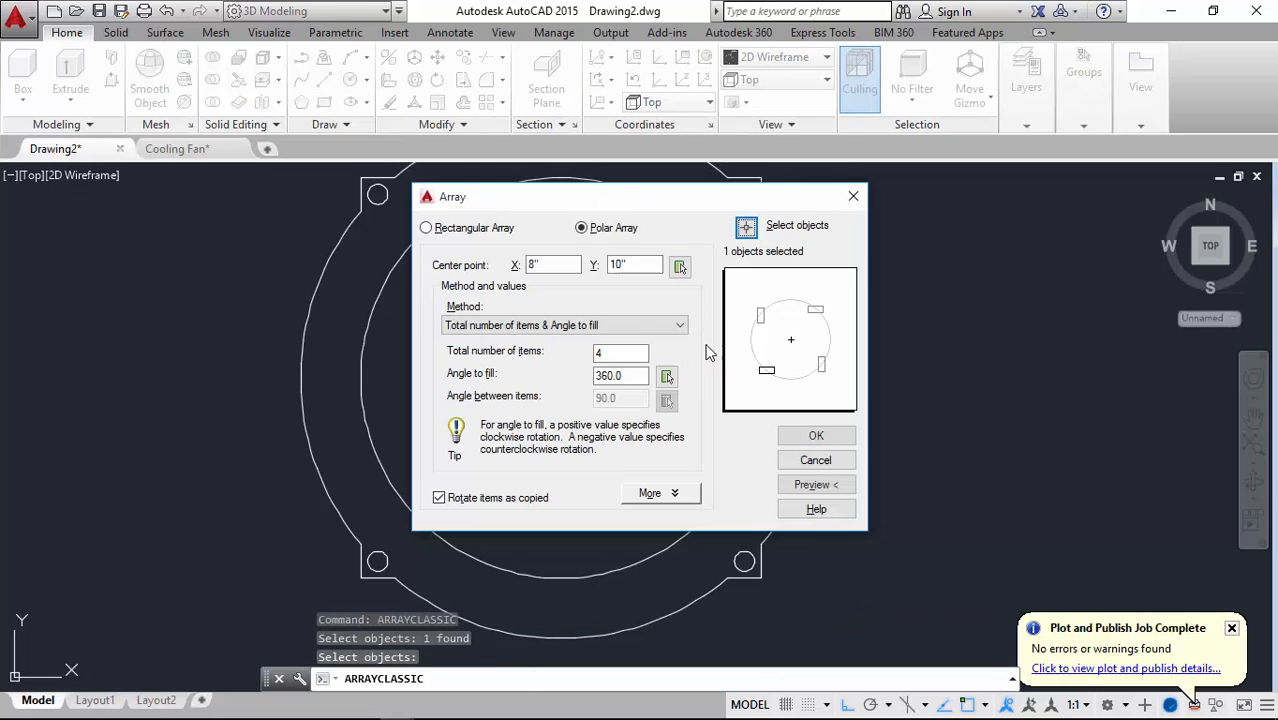
{"action": "left_click", "coordinate": [680, 268]}
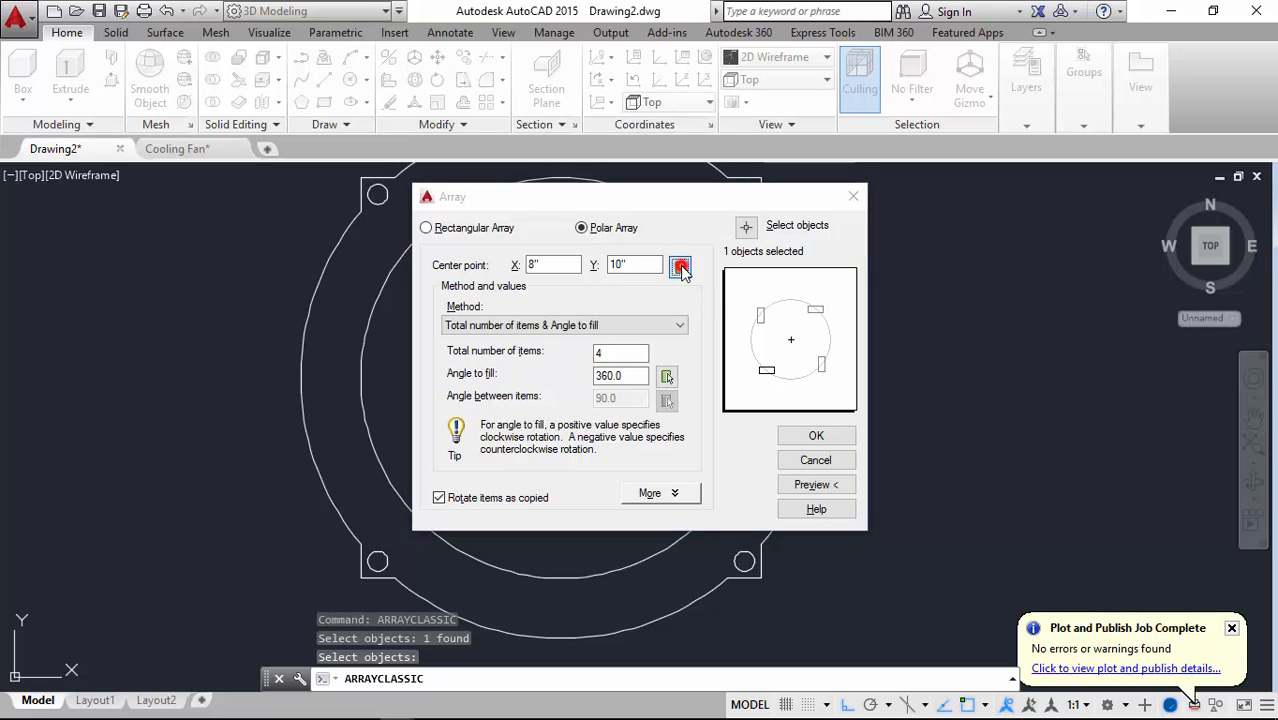
{"action": "left_click", "coordinate": [560, 377]}
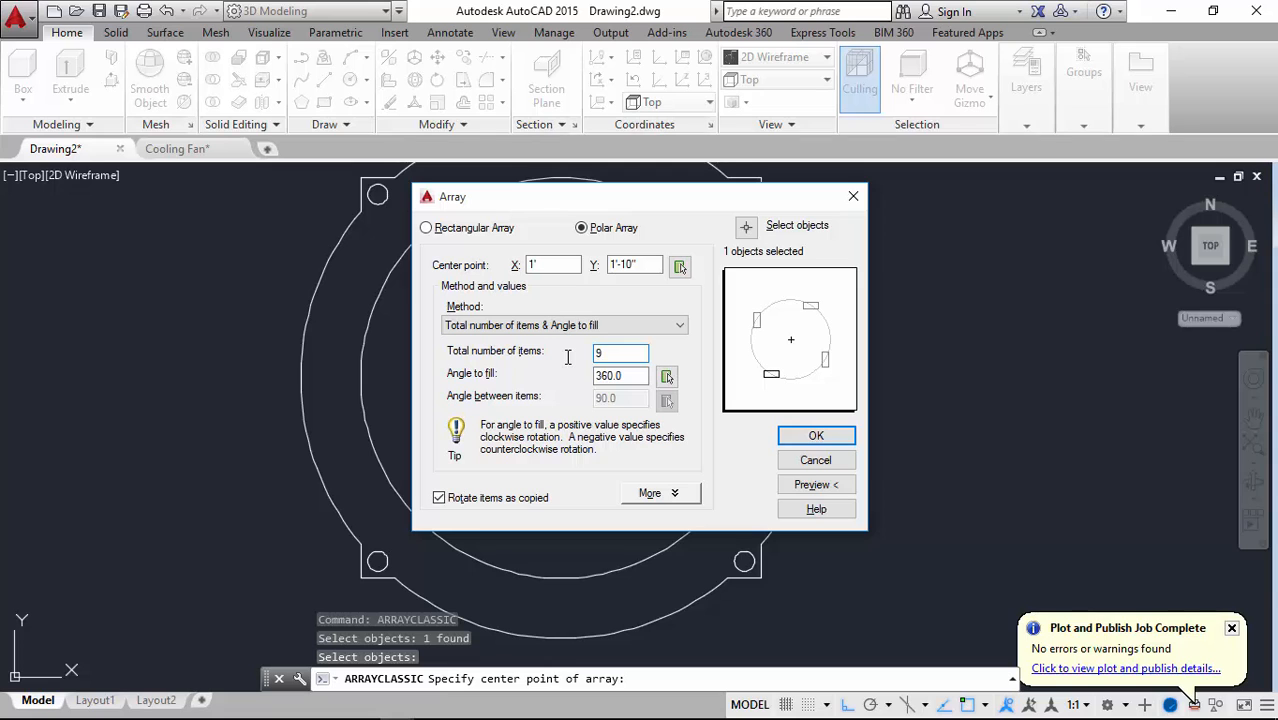
{"action": "type", "text": "9"}
{"action": "left_click", "coordinate": [812, 485]}
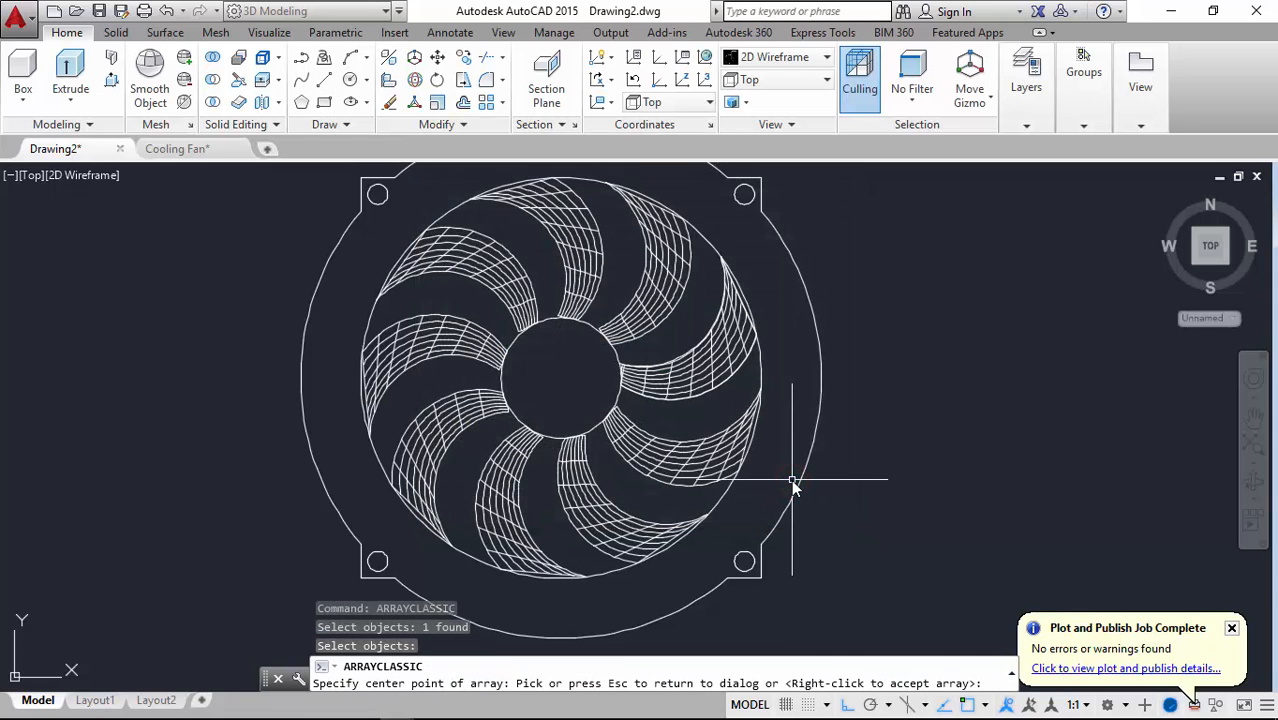
{"action": "right_click", "coordinate": [805, 472]}
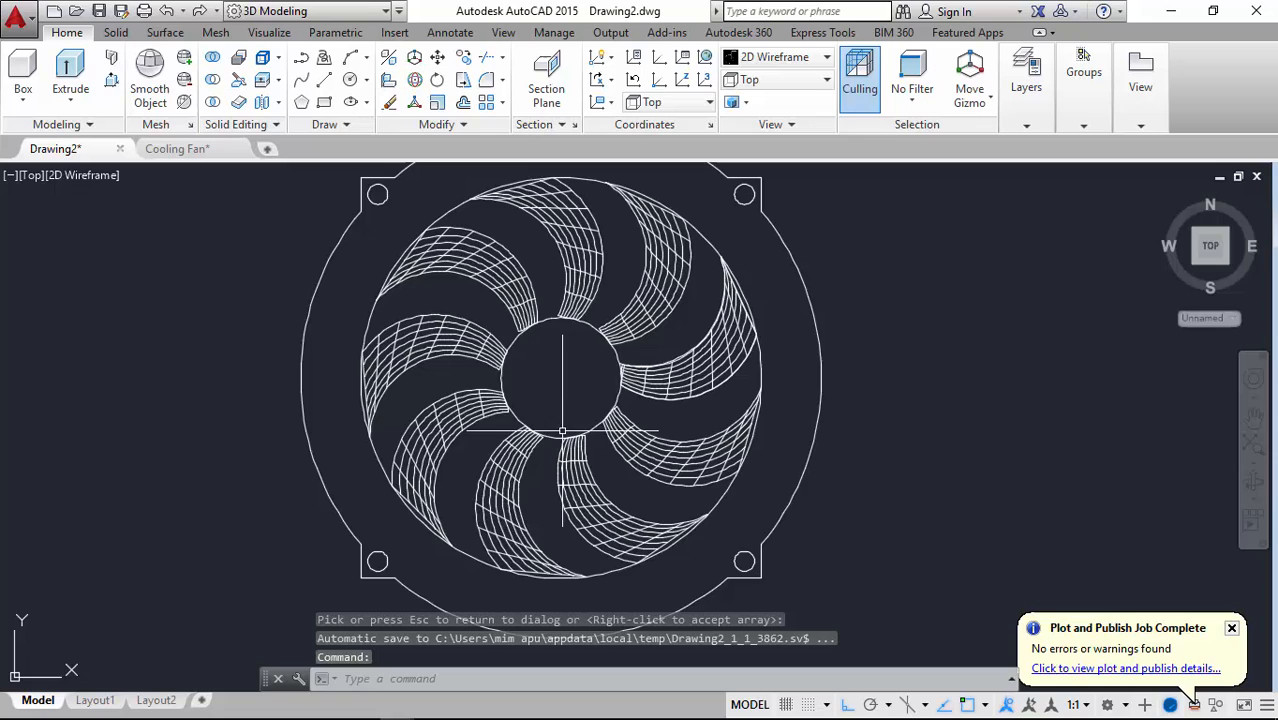
Switch to the SW Isometric view and extrude the hub circle to a height of 2.8
{"action": "left_click", "coordinate": [760, 79]}
{"action": "left_click", "coordinate": [770, 212]}
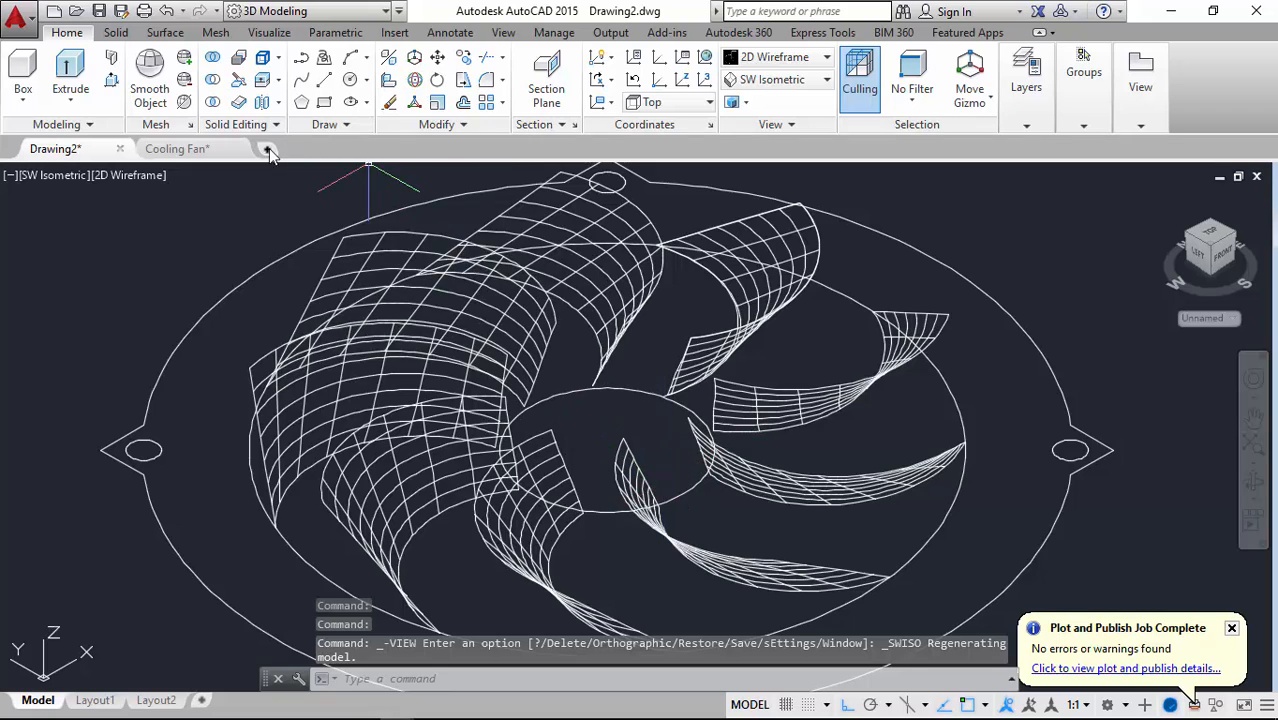
{"action": "mouse_move", "coordinate": [375, 246]}
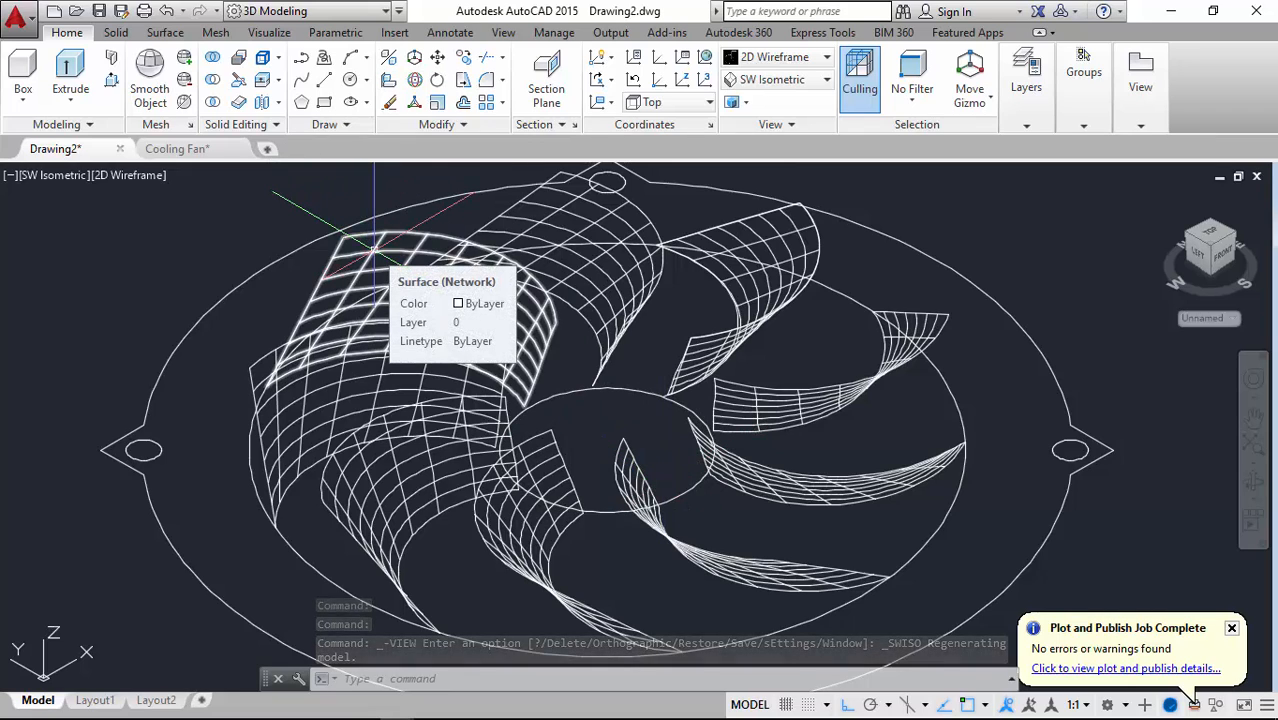
{"action": "type", "text": "ext"}
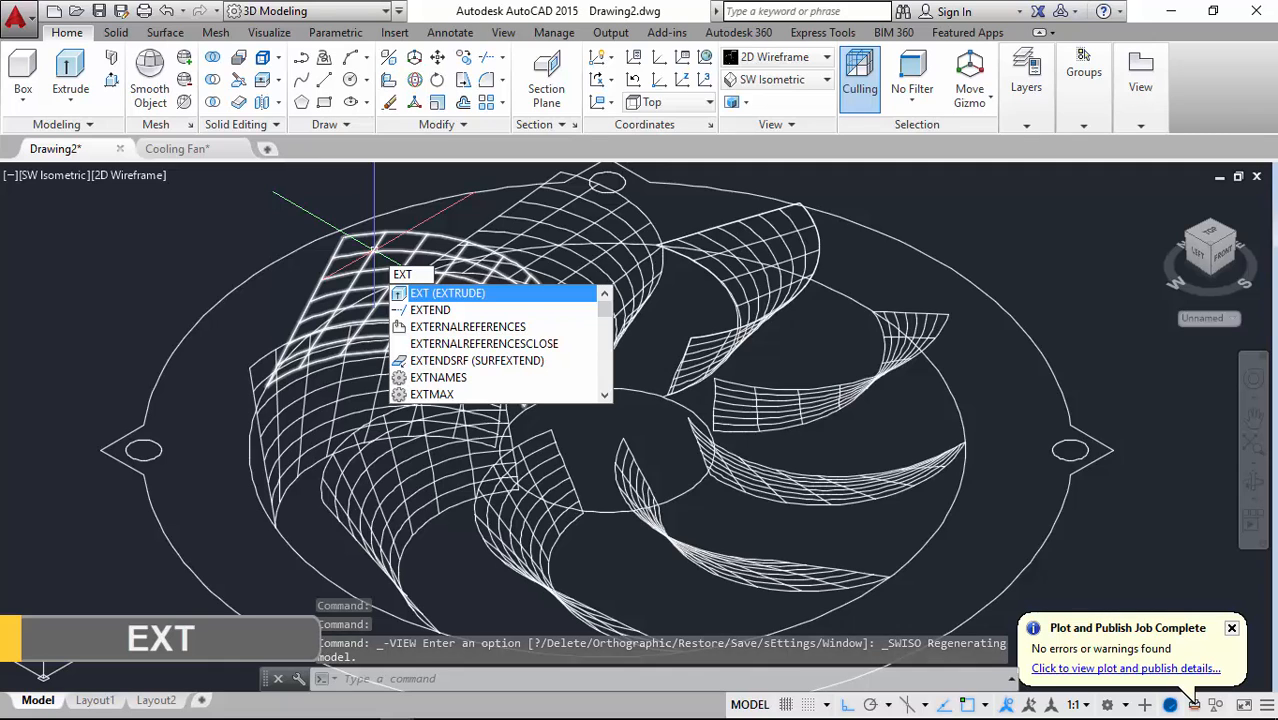
{"action": "key", "text": "Return"}
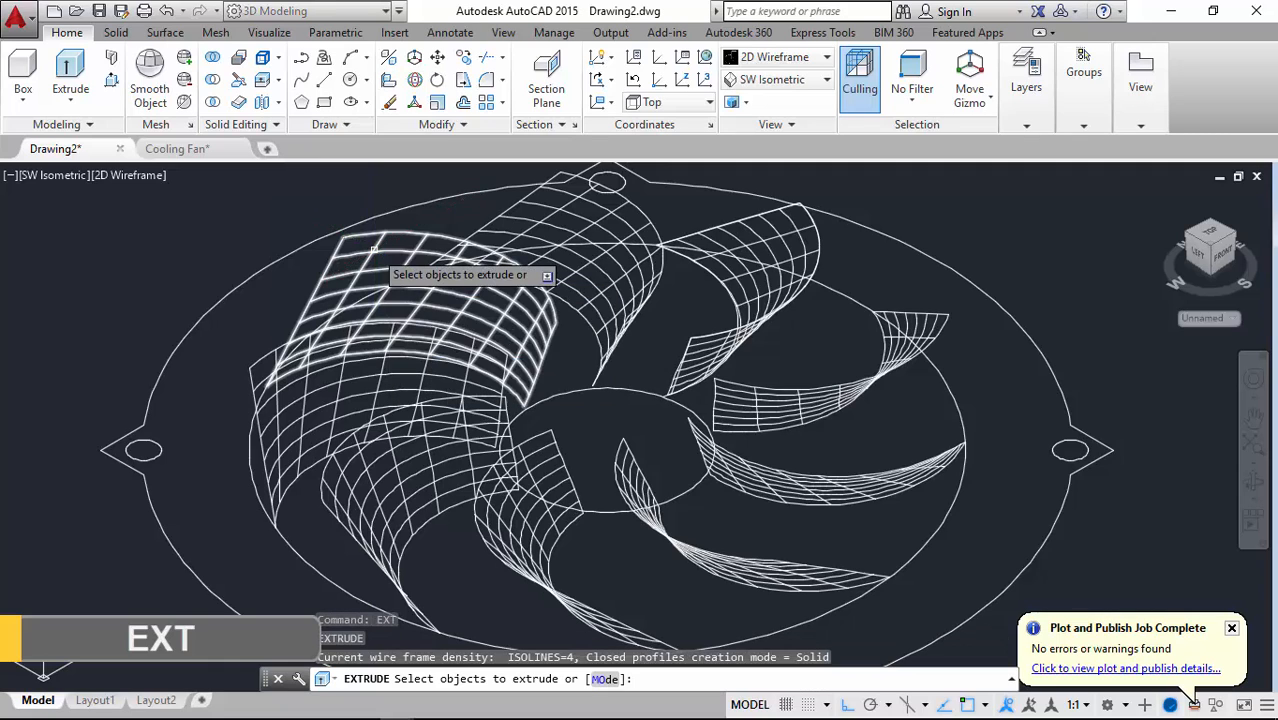
{"action": "left_click", "coordinate": [676, 496]}
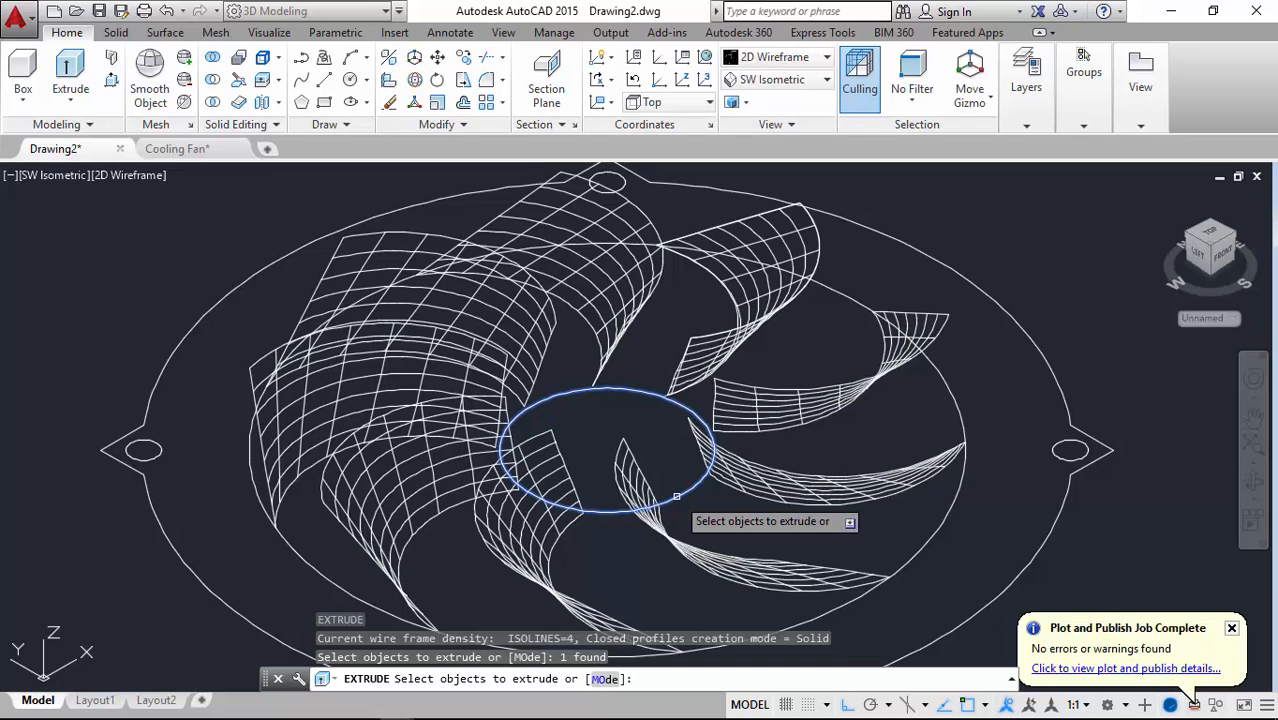
{"action": "key", "text": "Return"}
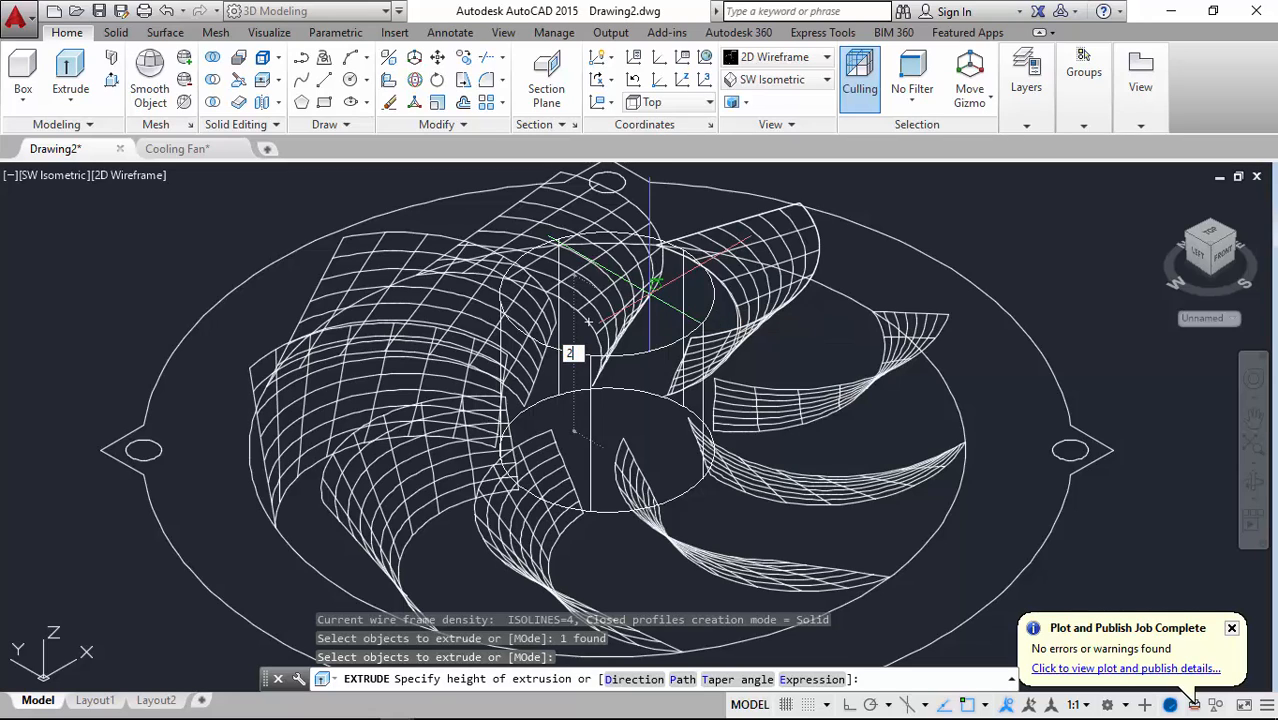
{"action": "type", "text": "2.8"}
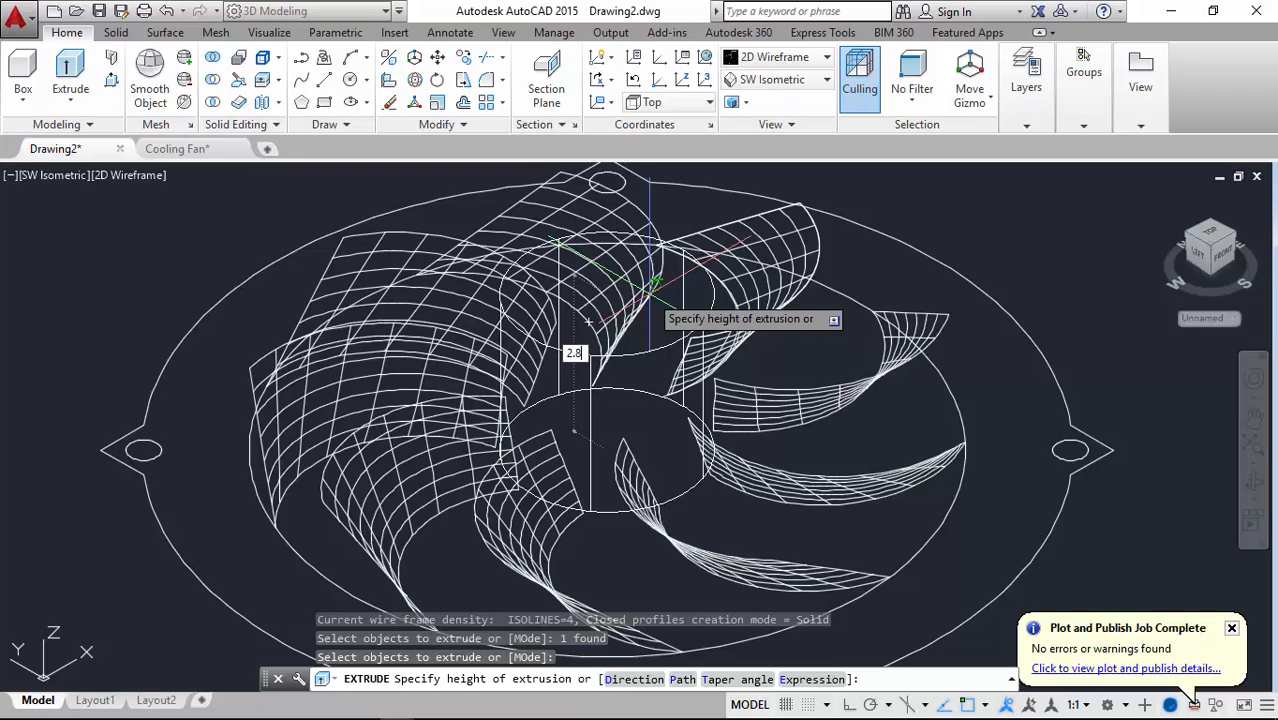
{"action": "key", "text": "Return"}
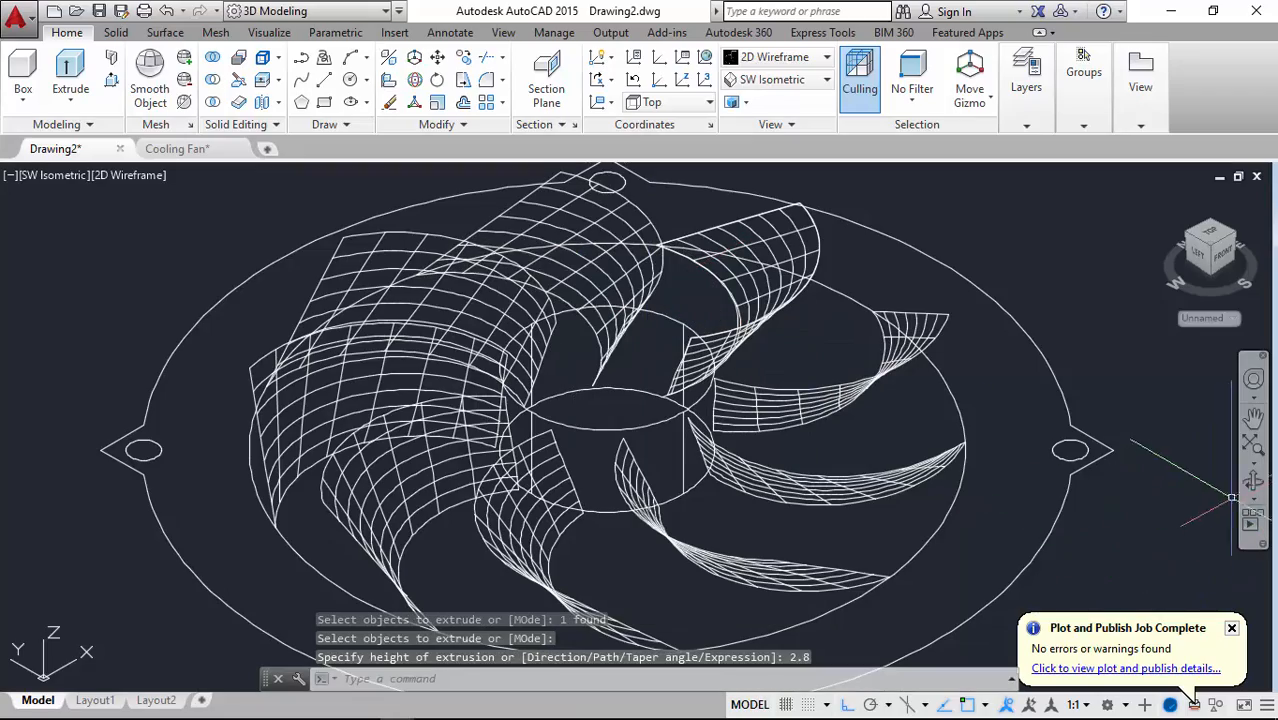
Extrude the inner ring circle, the outer frame outline and the four corner mounting-hole circles together to a height of 3
{"action": "left_click", "coordinate": [1250, 485]}
{"action": "mouse_move", "coordinate": [603, 535]}
{"action": "left_mouse_down"}
{"action": "mouse_move", "coordinate": [680, 457]}
{"action": "mouse_move", "coordinate": [700, 463]}
{"action": "mouse_move", "coordinate": [625, 503]}
{"action": "mouse_move", "coordinate": [716, 502]}
{"action": "mouse_move", "coordinate": [712, 480]}
{"action": "mouse_move", "coordinate": [738, 525]}
{"action": "mouse_move", "coordinate": [745, 508]}
{"action": "mouse_move", "coordinate": [591, 533]}
{"action": "left_mouse_up"}
{"action": "key", "text": "Escape"}
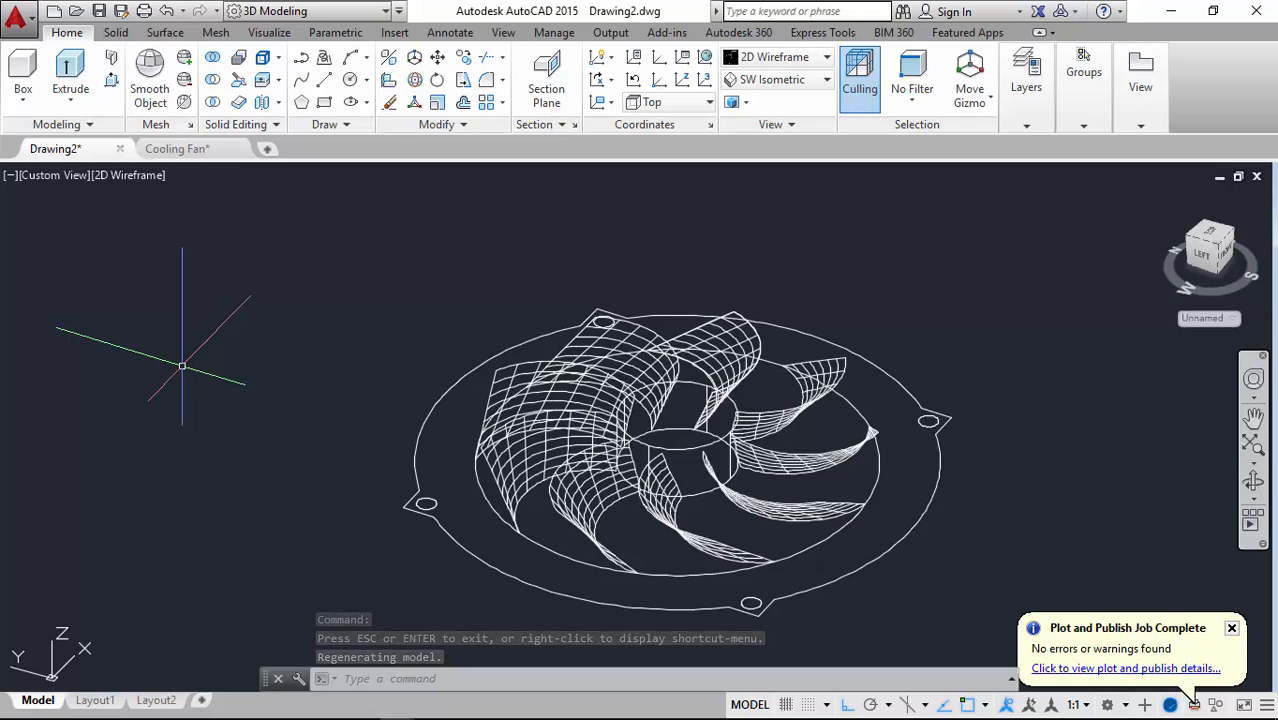
{"action": "type", "text": "EXT"}
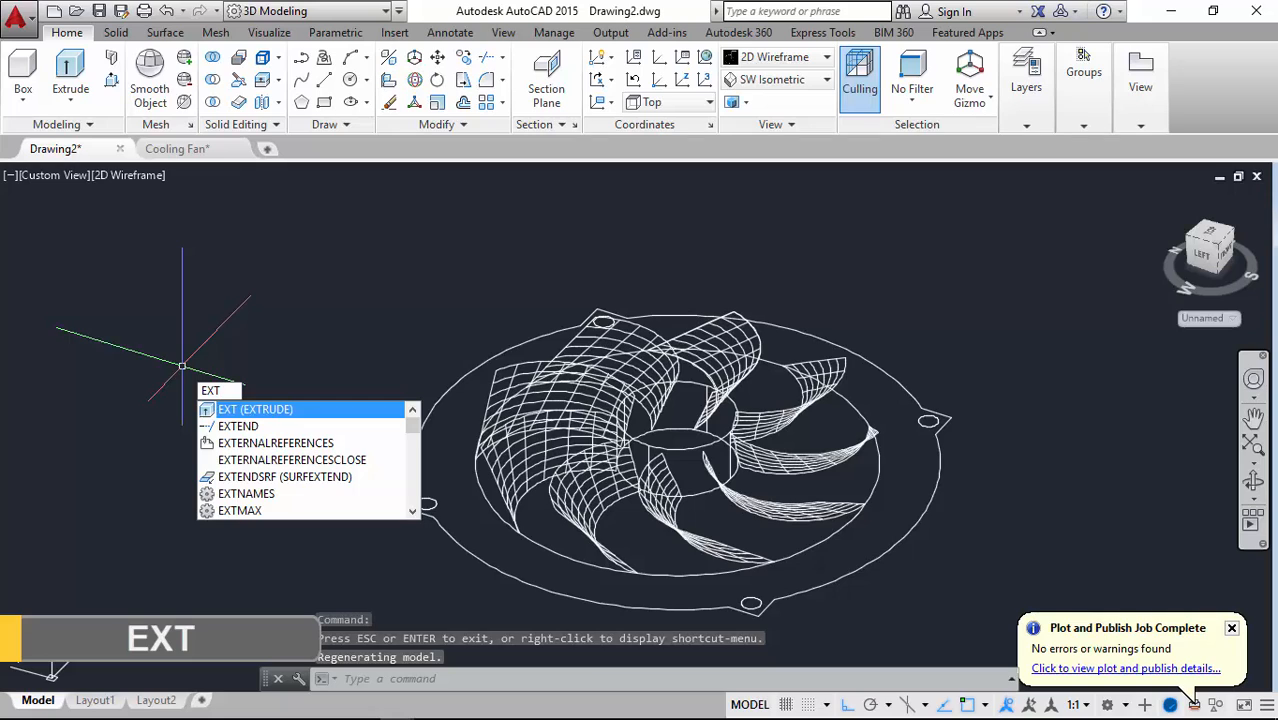
{"action": "key", "text": "Return"}
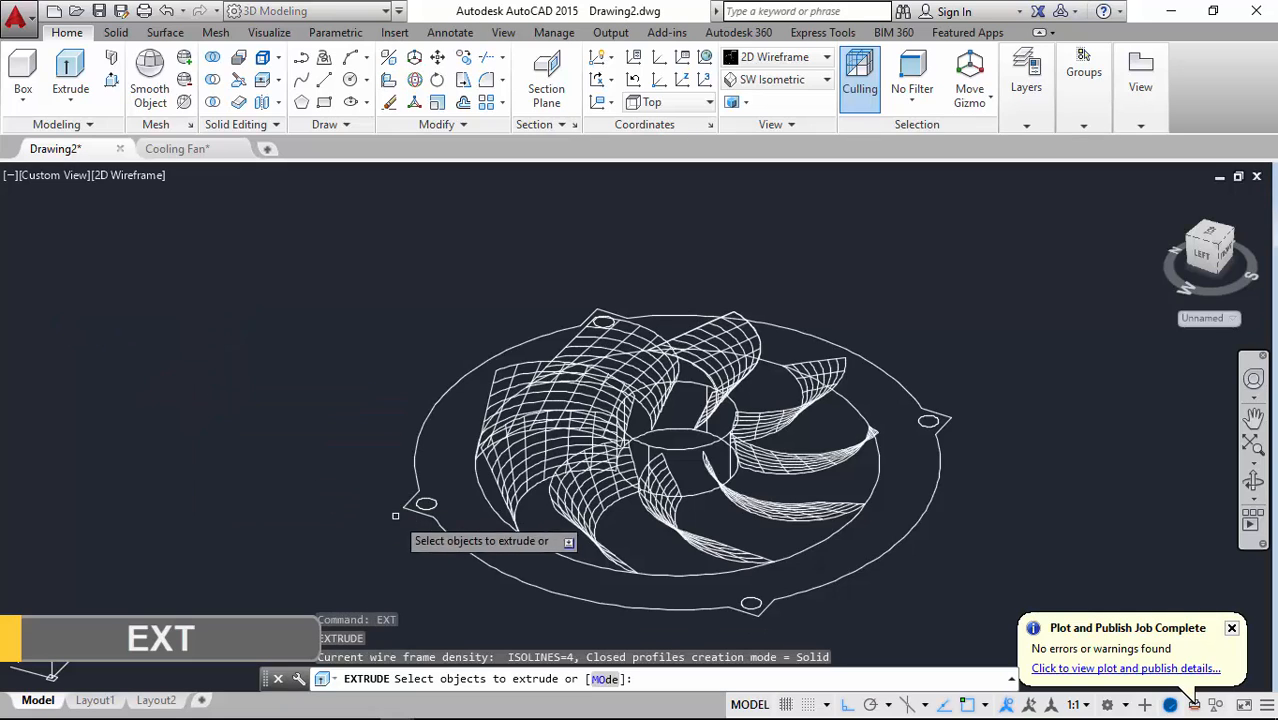
{"action": "left_click", "coordinate": [490, 500]}
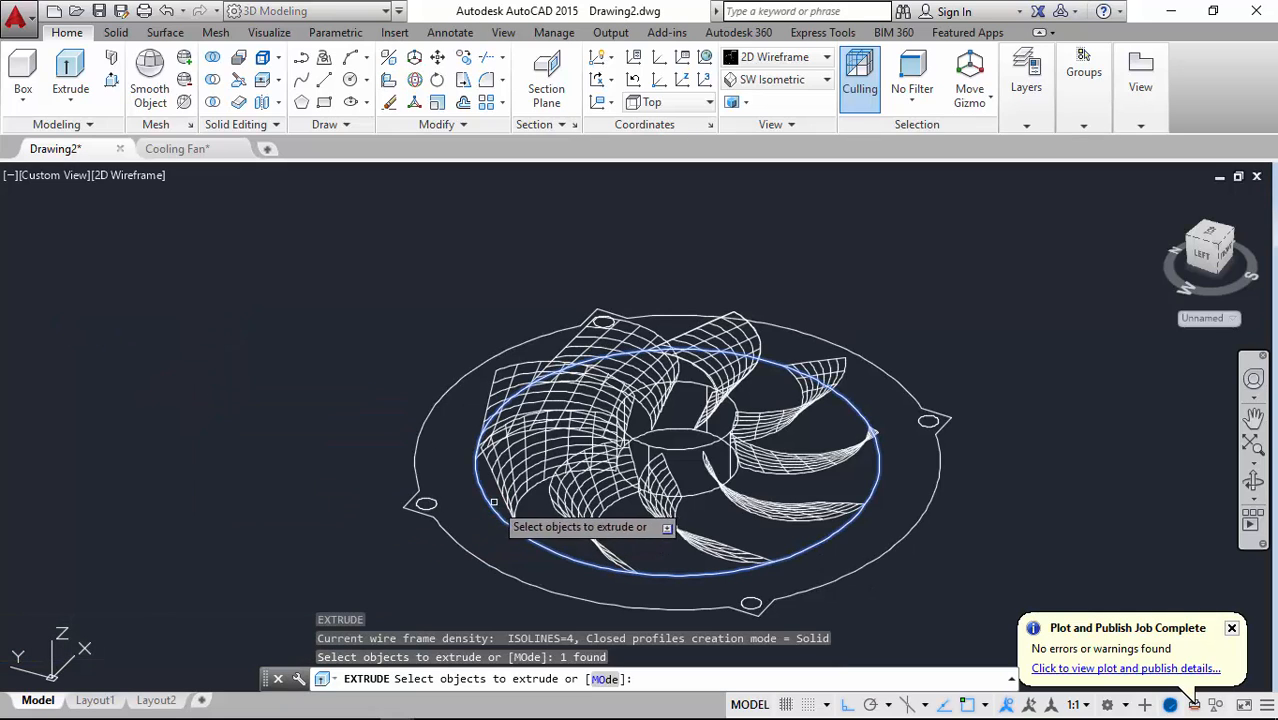
{"action": "left_click", "coordinate": [428, 504]}
{"action": "left_click", "coordinate": [436, 505]}
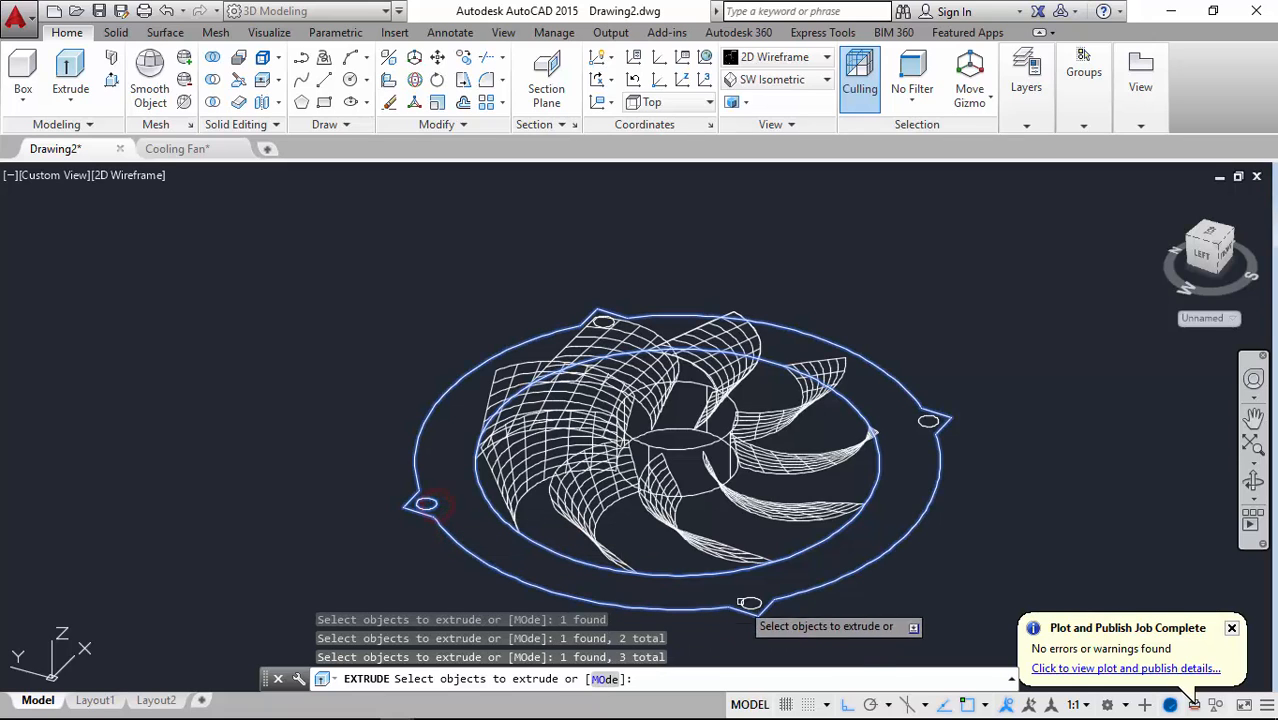
{"action": "left_click", "coordinate": [750, 603]}
{"action": "left_click", "coordinate": [929, 421]}
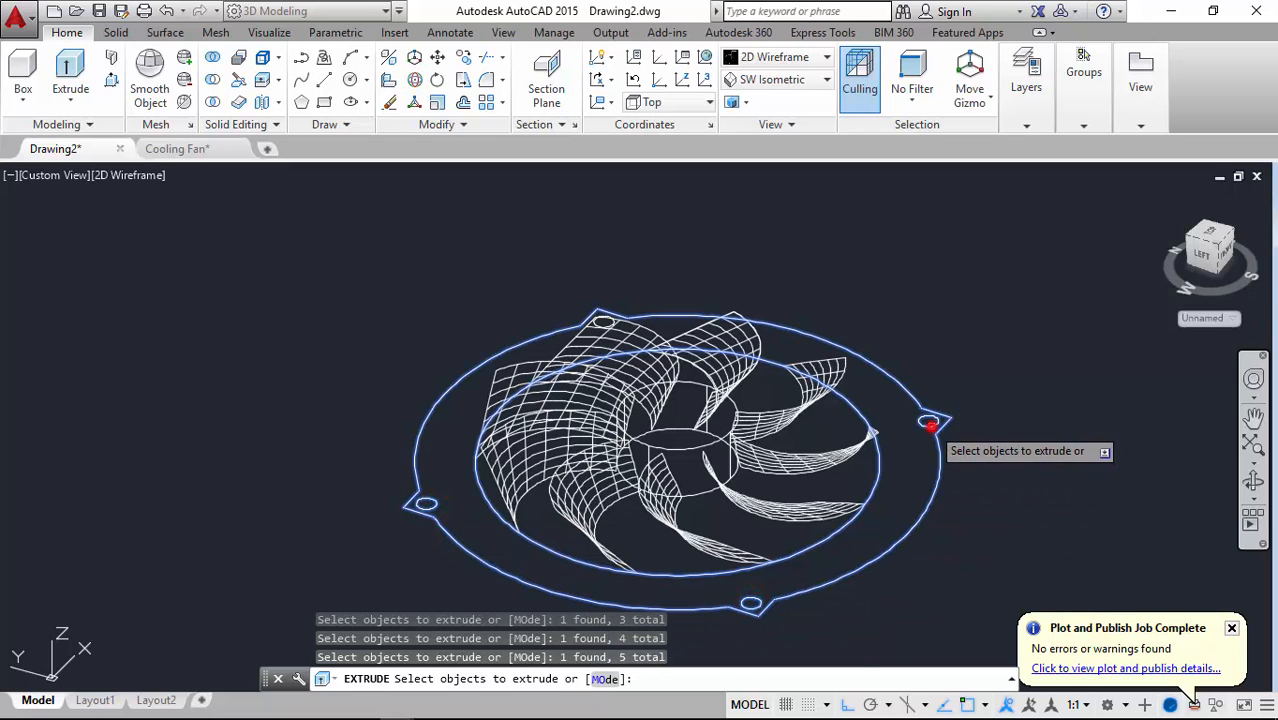
{"action": "scroll", "coordinate": [622, 285], "scroll_direction": "up", "scroll_amount": 6}
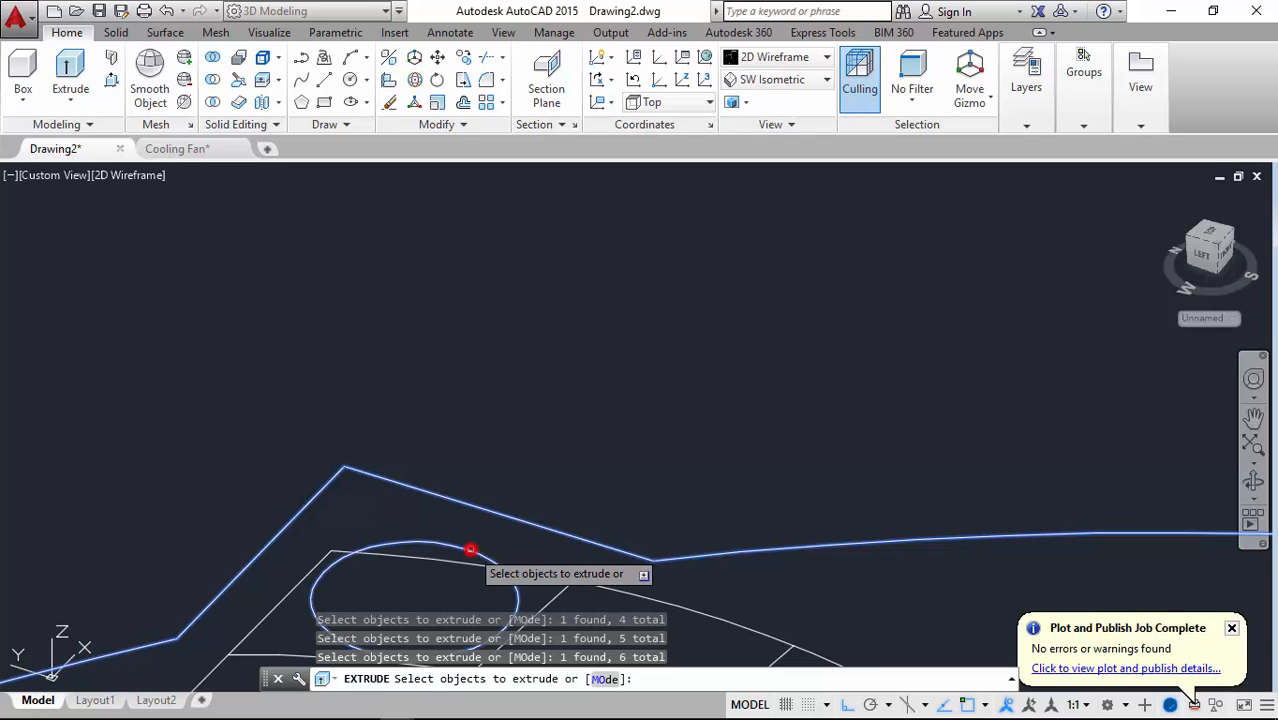
{"action": "left_click", "coordinate": [469, 548]}
{"action": "scroll", "coordinate": [542, 474], "scroll_direction": "down", "scroll_amount": 6}
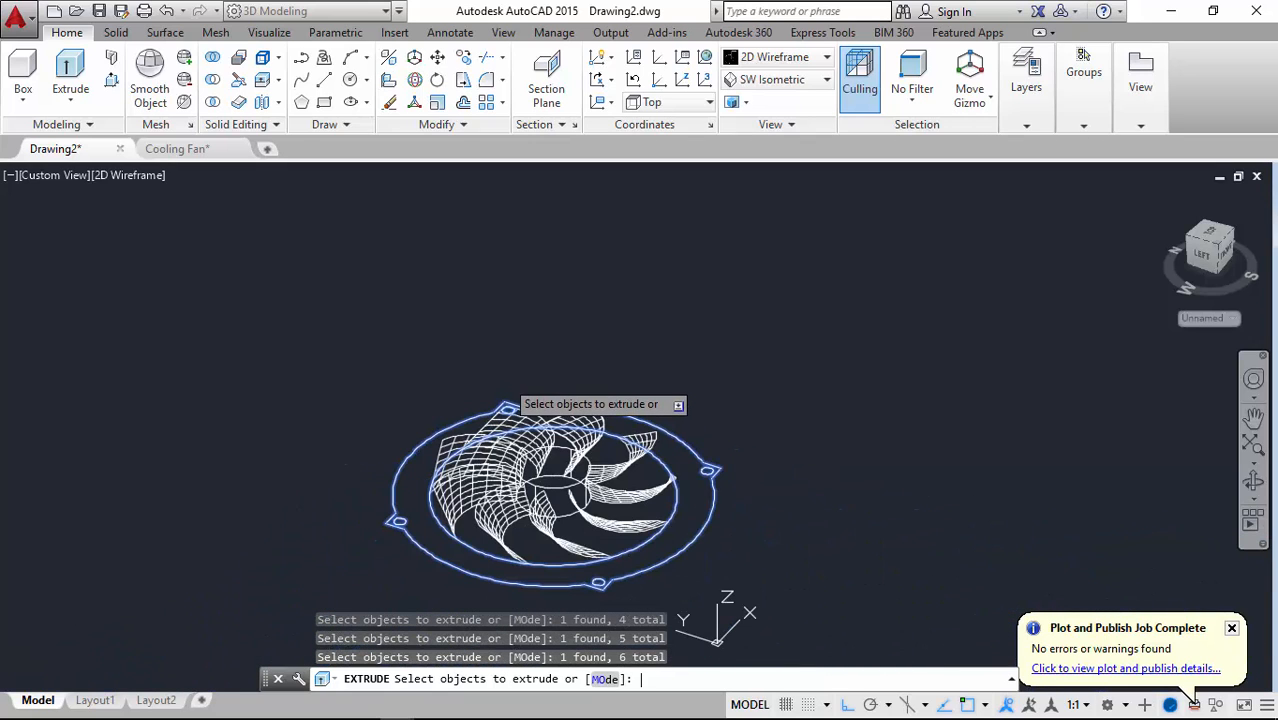
{"action": "key", "text": "Return"}
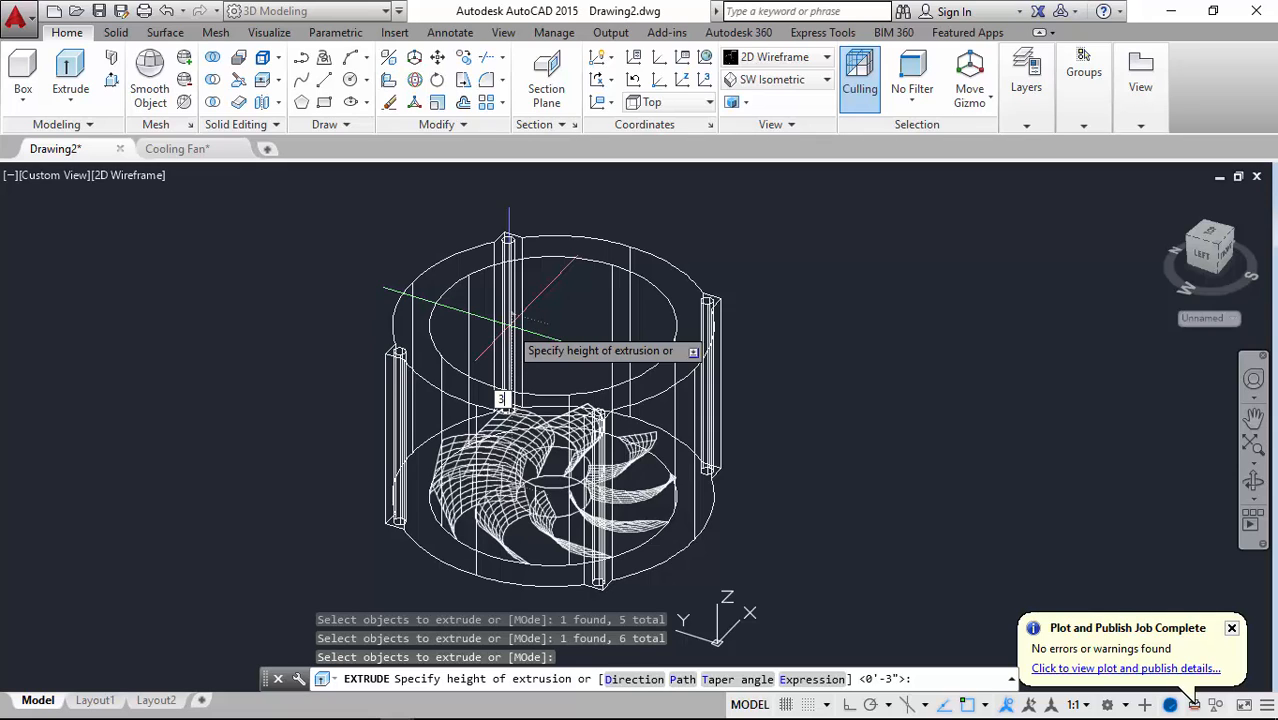
{"action": "type", "text": "3"}
{"action": "key", "text": "Return"}
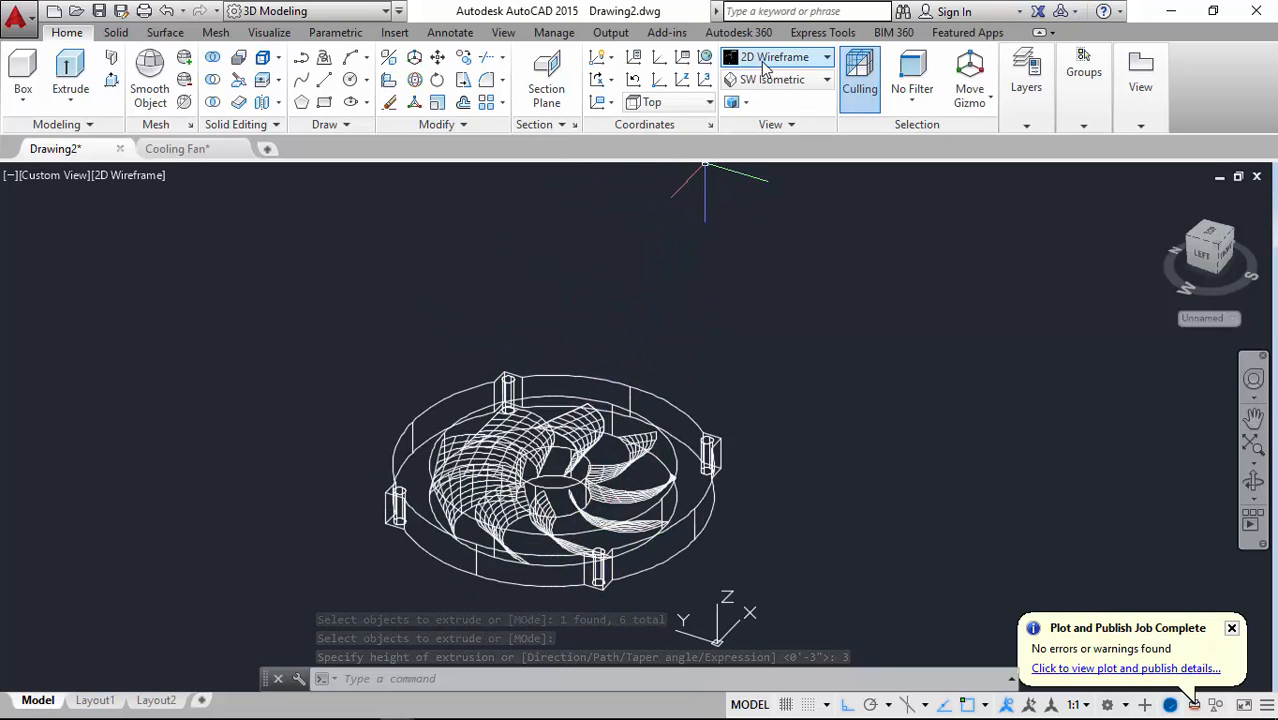
Check the extruded fan model in the Shaded visual style and return to 2D Wireframe
{"action": "left_click", "coordinate": [775, 58]}
{"action": "left_click", "coordinate": [756, 188]}
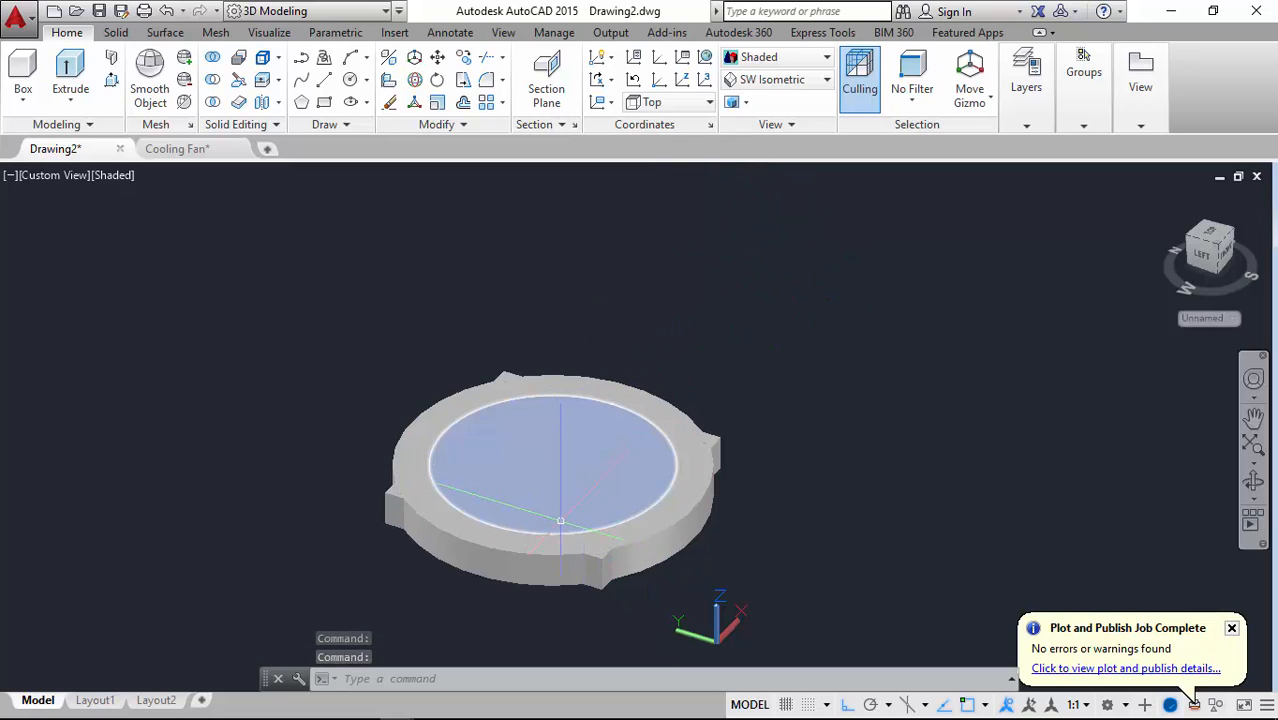
{"action": "left_click", "coordinate": [758, 57]}
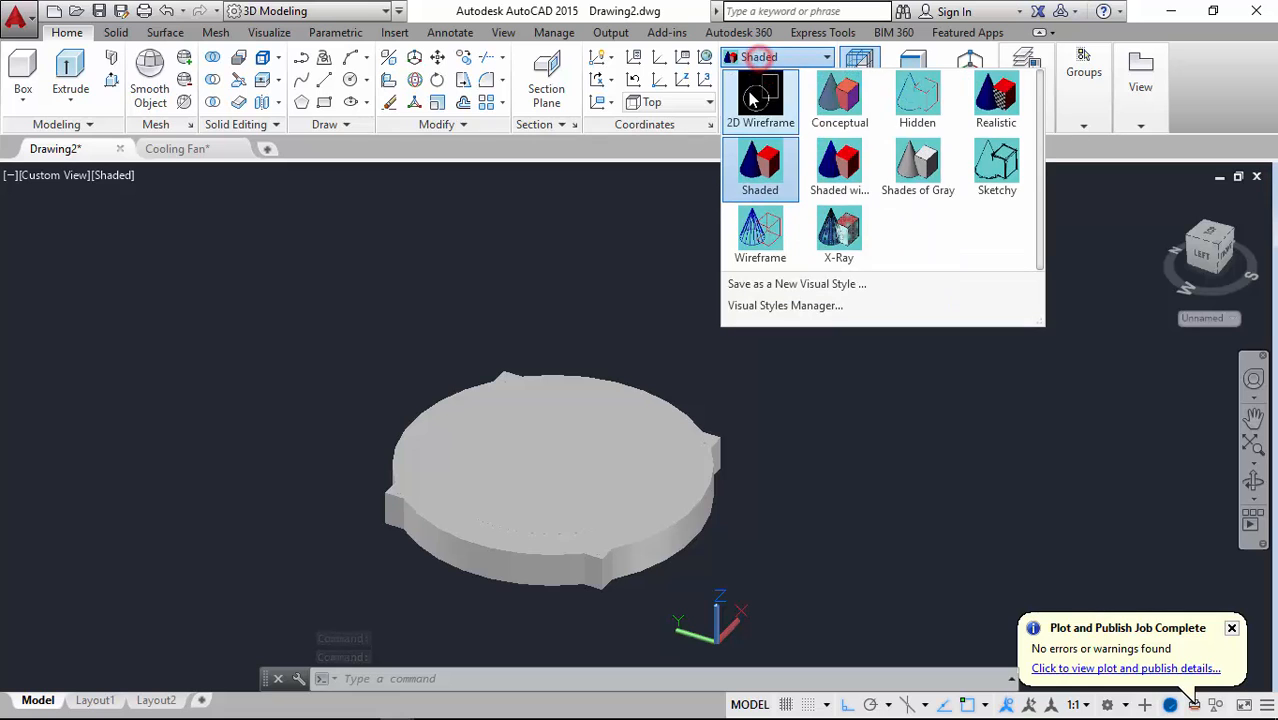
{"action": "left_click", "coordinate": [754, 100]}
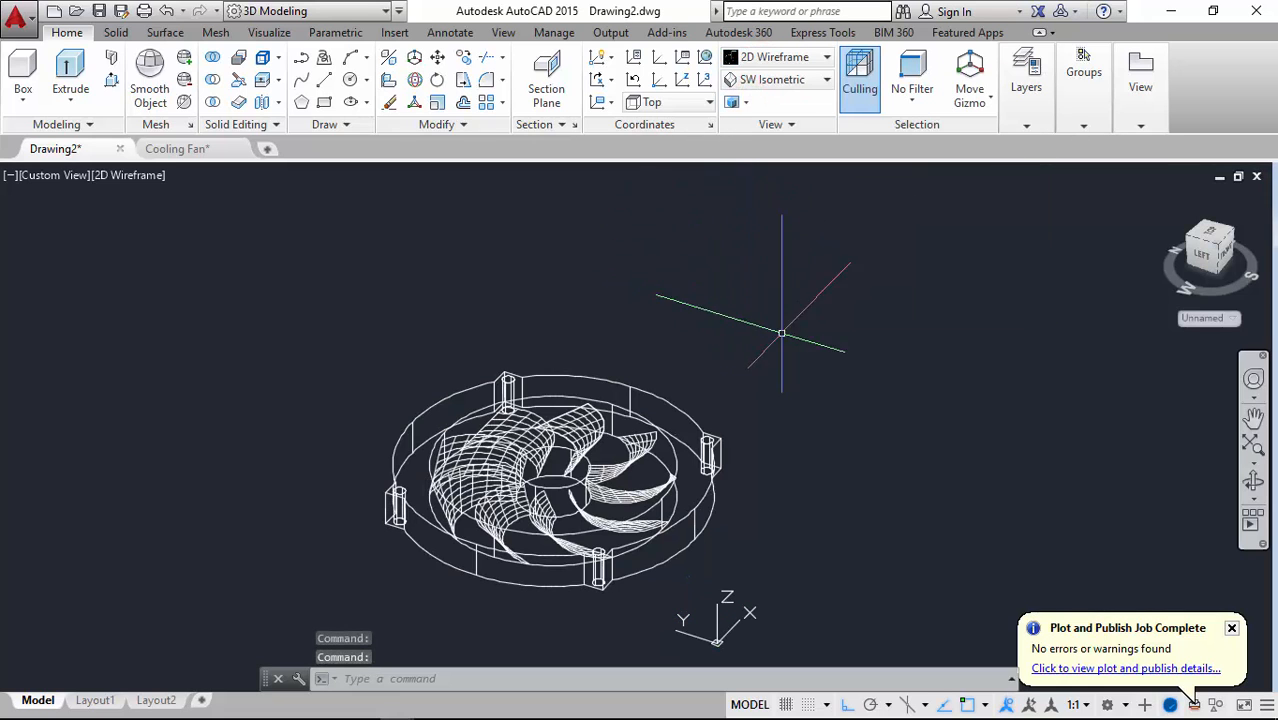
Subtract the inner ring cylinder from the outer frame solid to hollow the frame
{"action": "scroll", "coordinate": [366, 530], "scroll_direction": "up", "scroll_amount": 5}
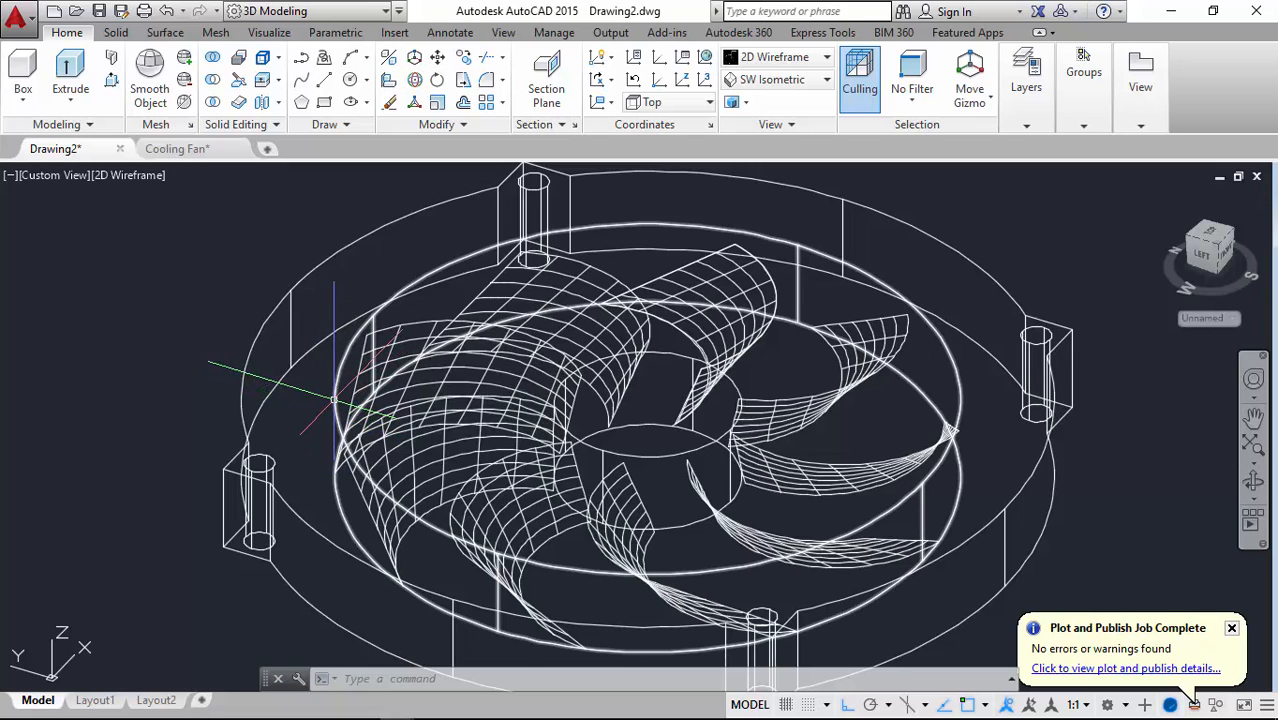
{"action": "mouse_move", "coordinate": [333, 400]}
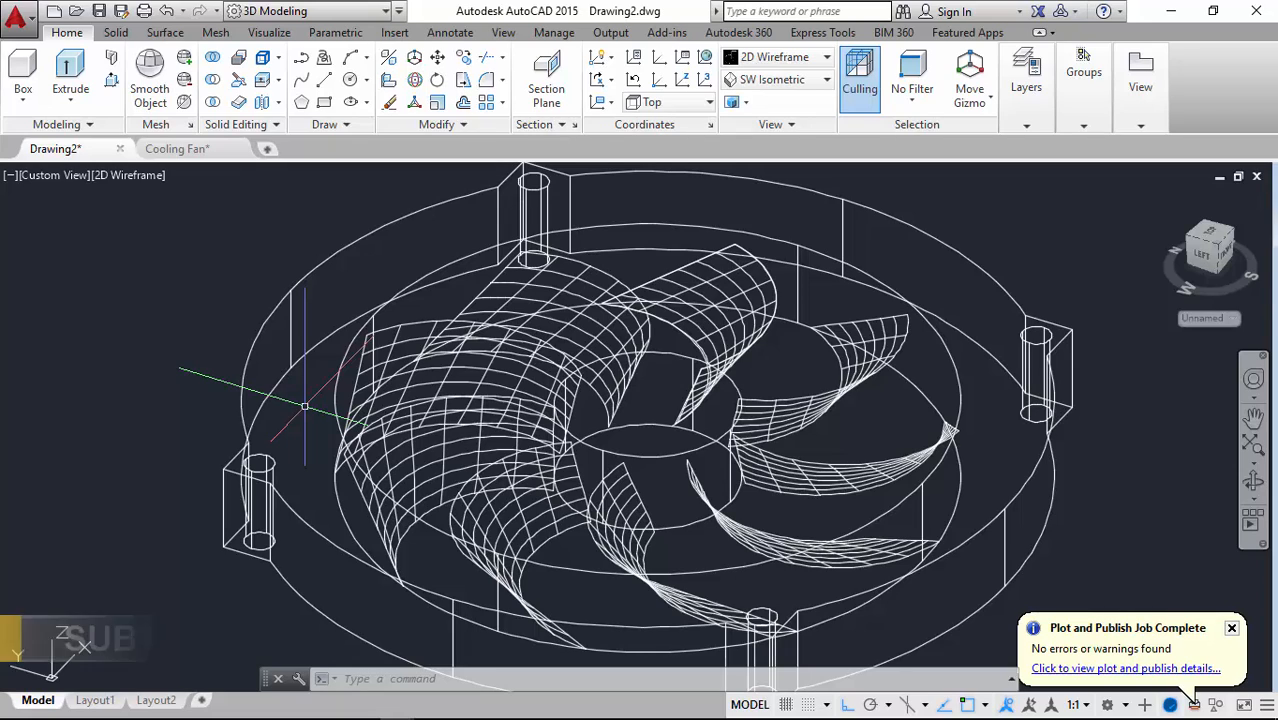
{"action": "type", "text": "Su"}
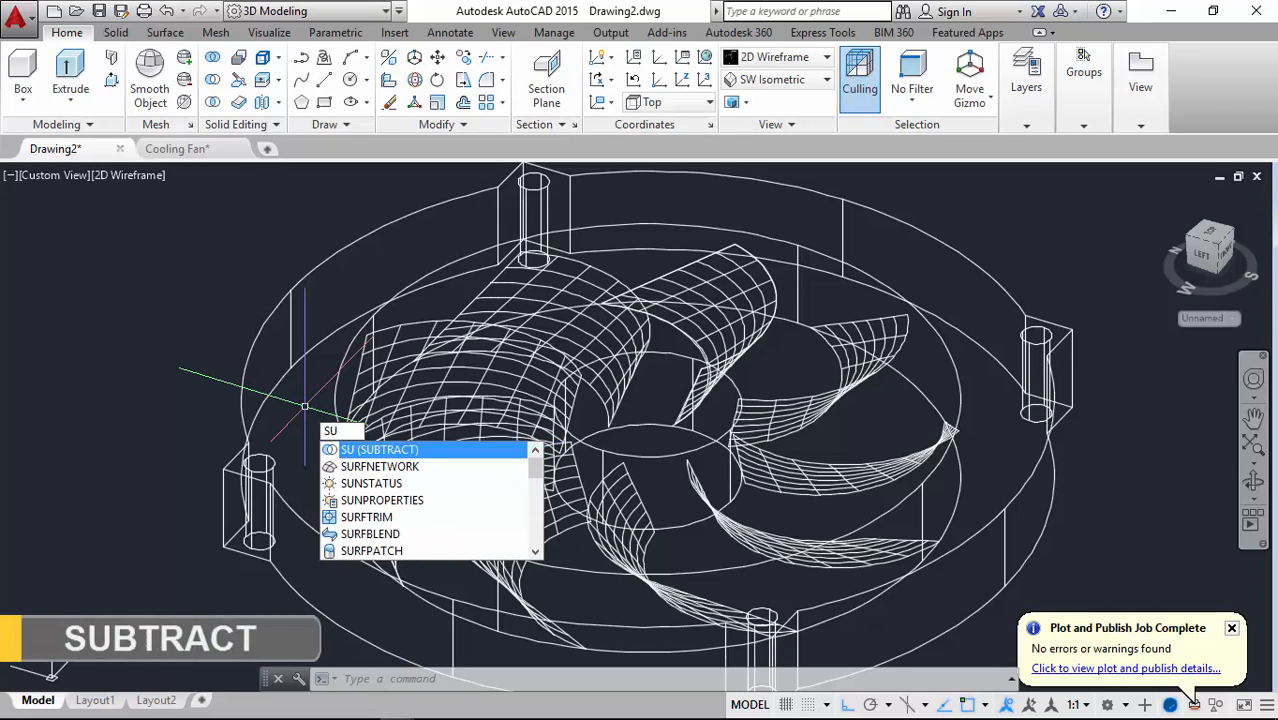
{"action": "type", "text": "b"}
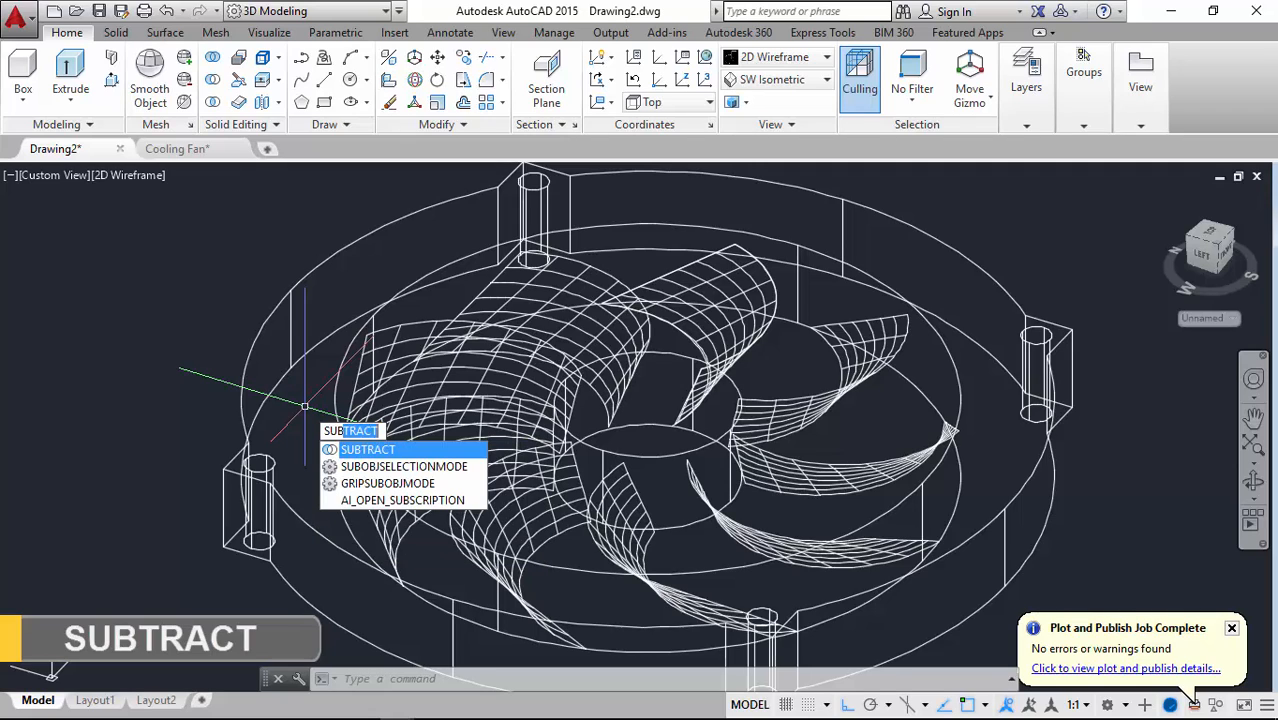
{"action": "type", "text": "tr"}
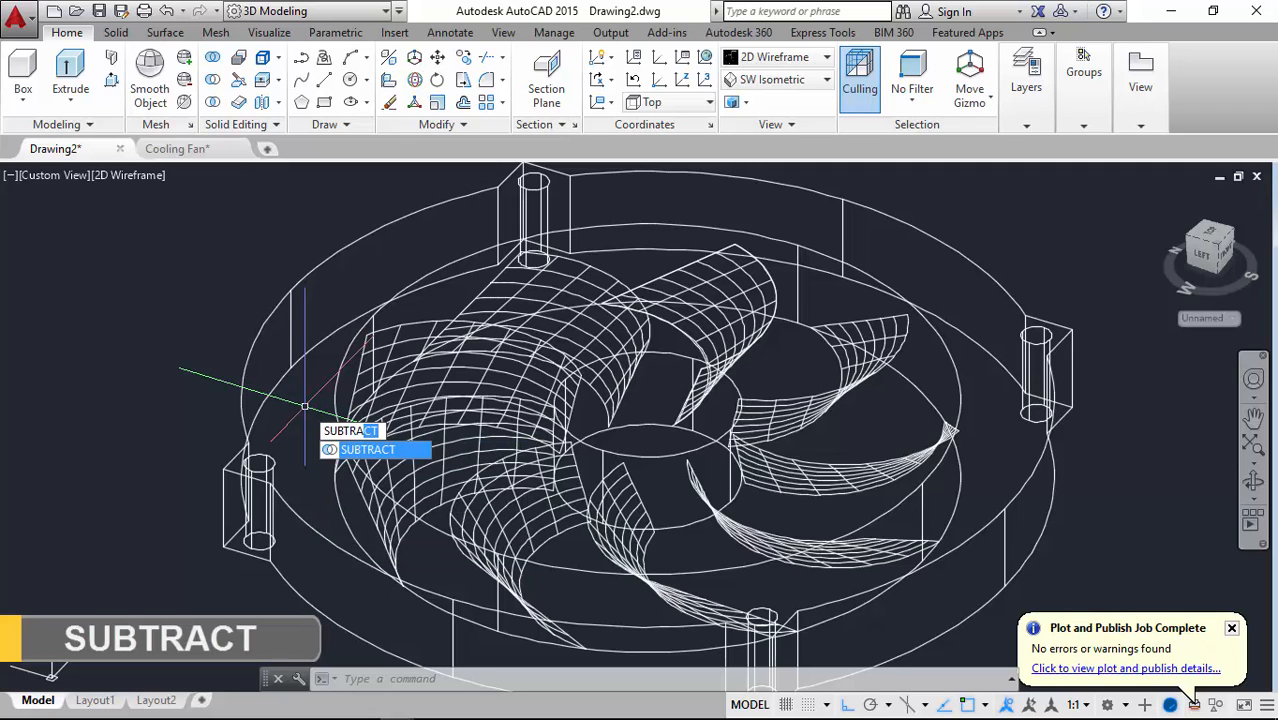
{"action": "type", "text": "a"}
{"action": "key", "text": "Return"}
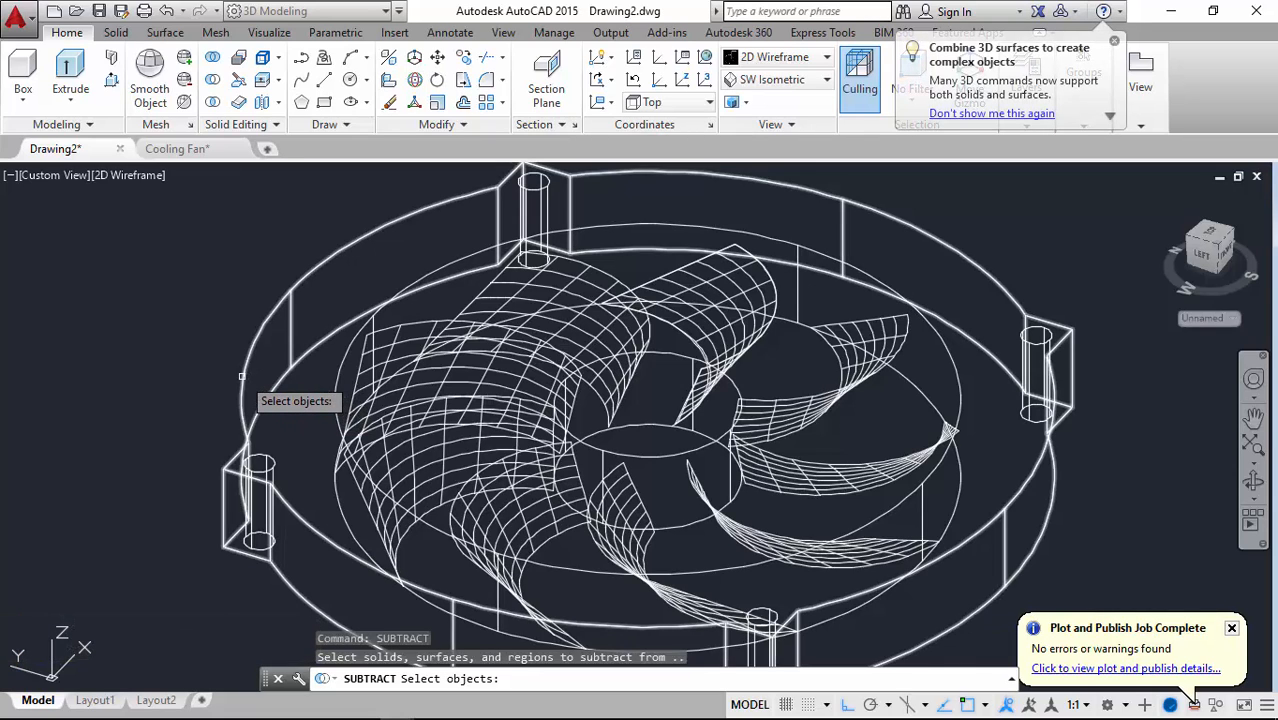
{"action": "left_click", "coordinate": [241, 377]}
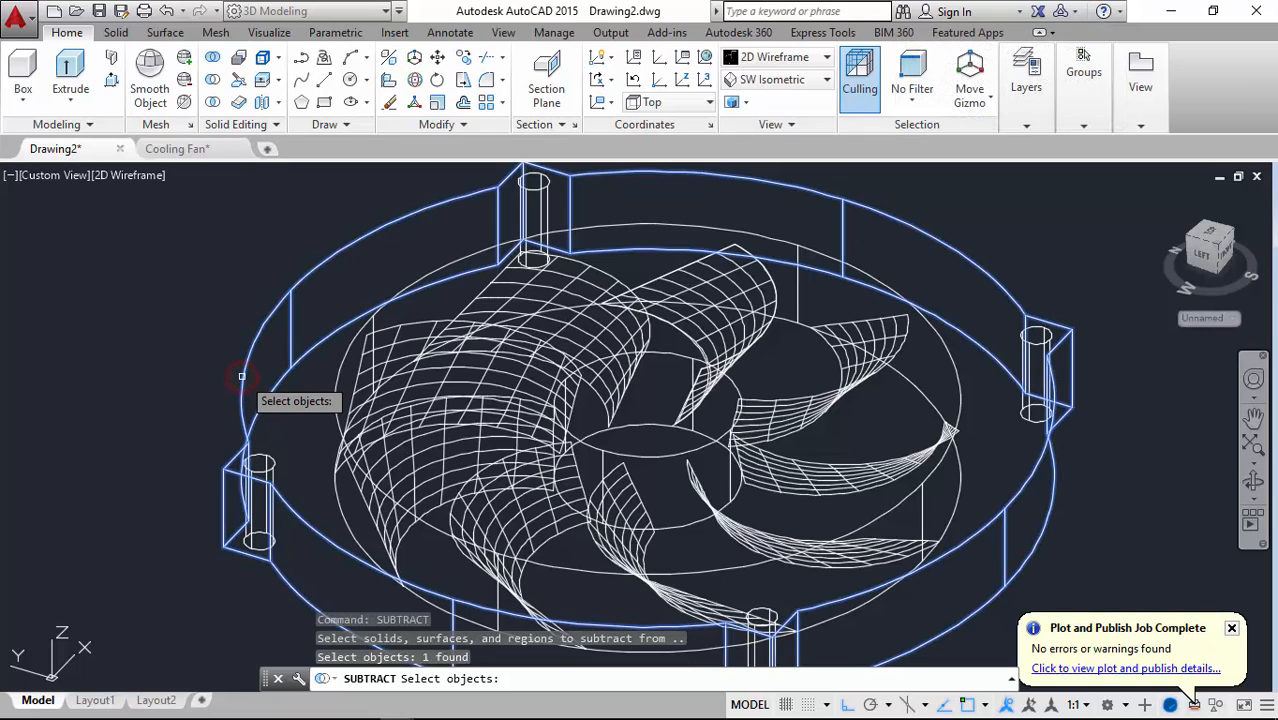
{"action": "key", "text": "Return"}
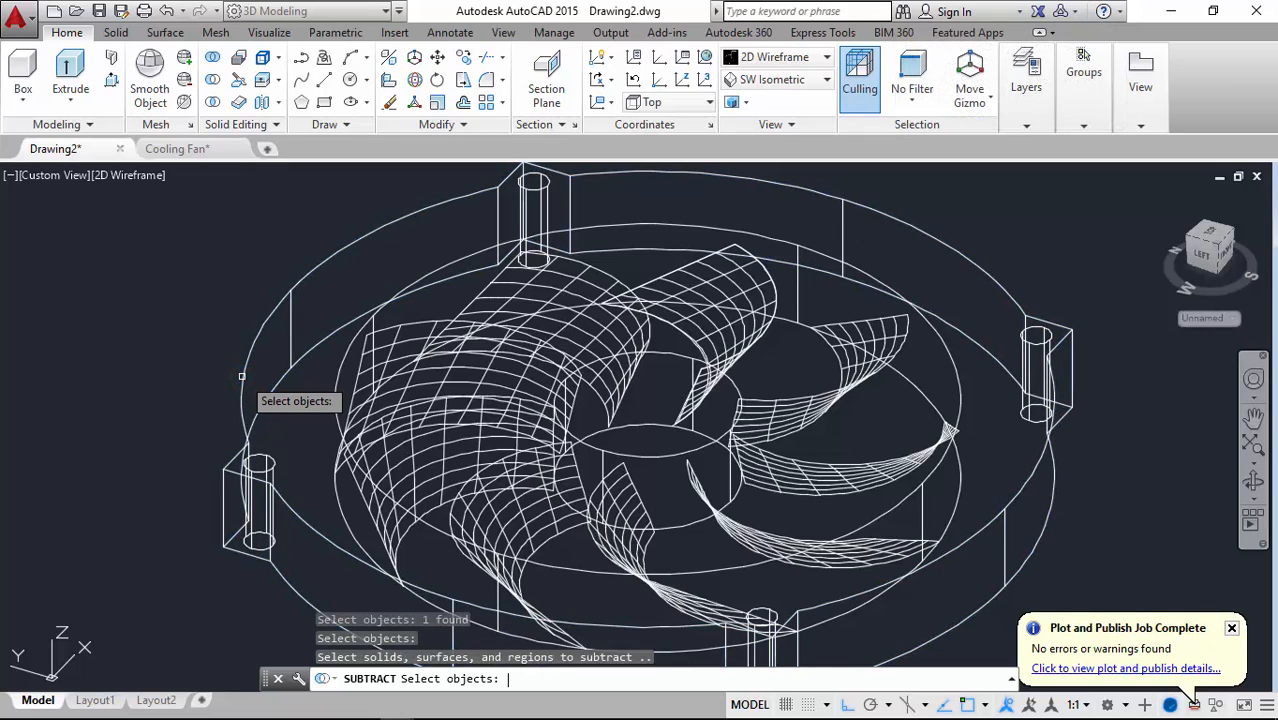
{"action": "left_click", "coordinate": [336, 376]}
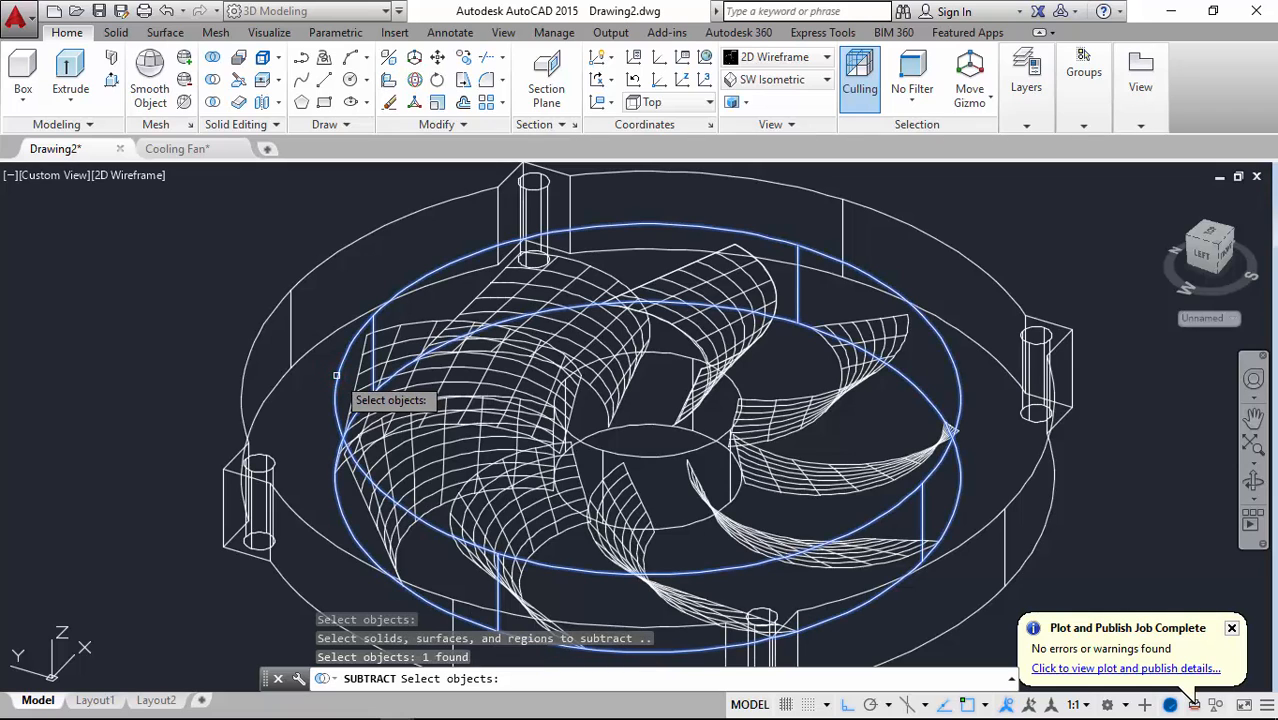
{"action": "key", "text": "Return"}
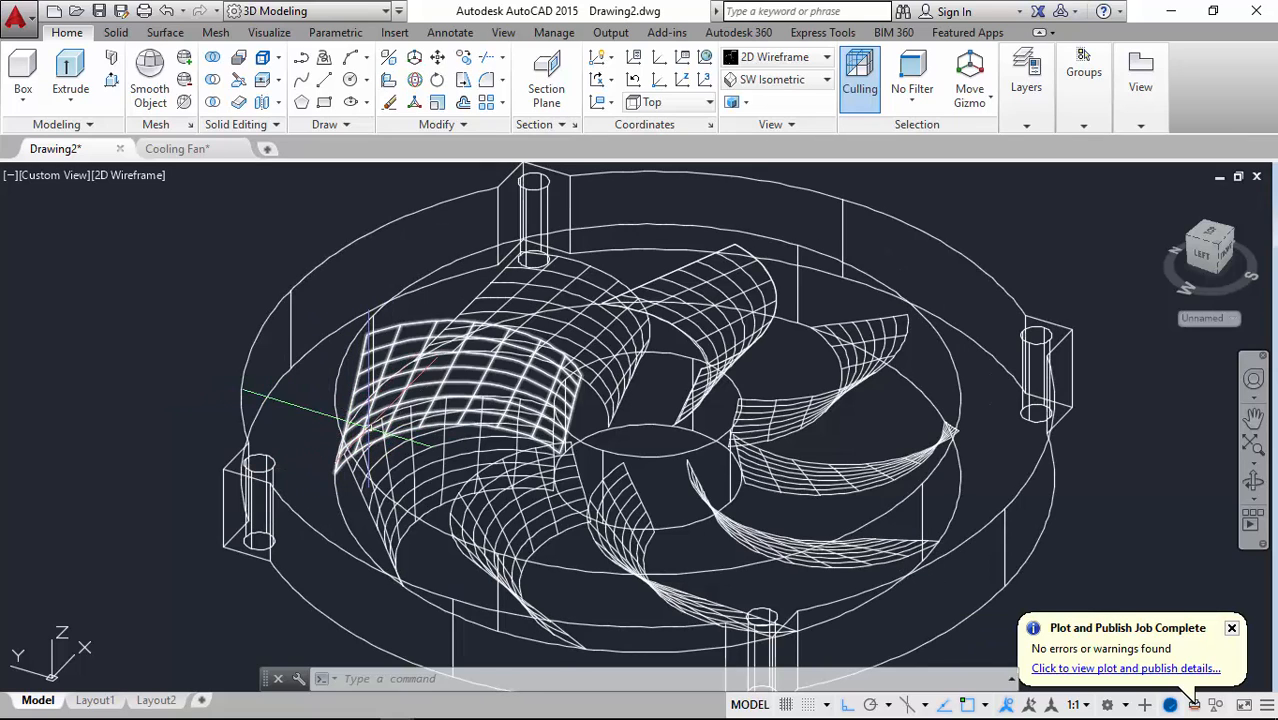
Inspect the hollowed frame in the Shaded visual style from an orbited view, and return to 2D Wireframe
{"action": "left_click", "coordinate": [776, 80]}
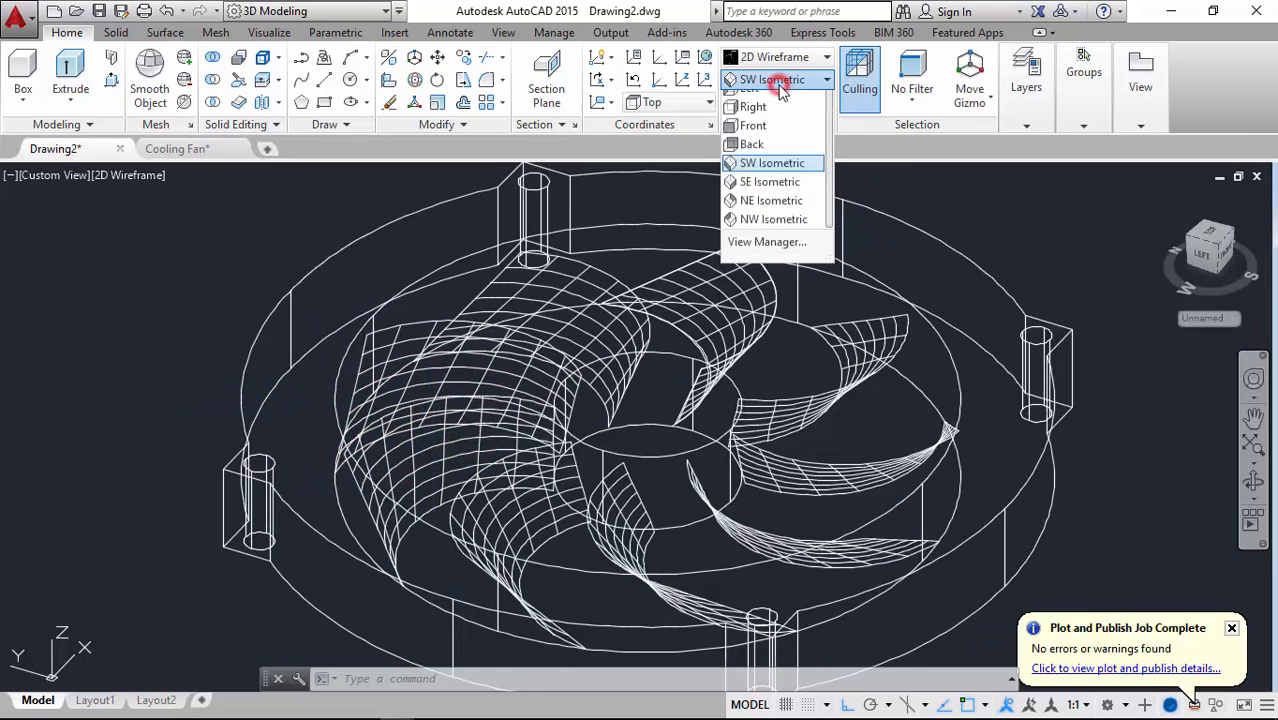
{"action": "left_click", "coordinate": [776, 86]}
{"action": "left_click", "coordinate": [752, 57]}
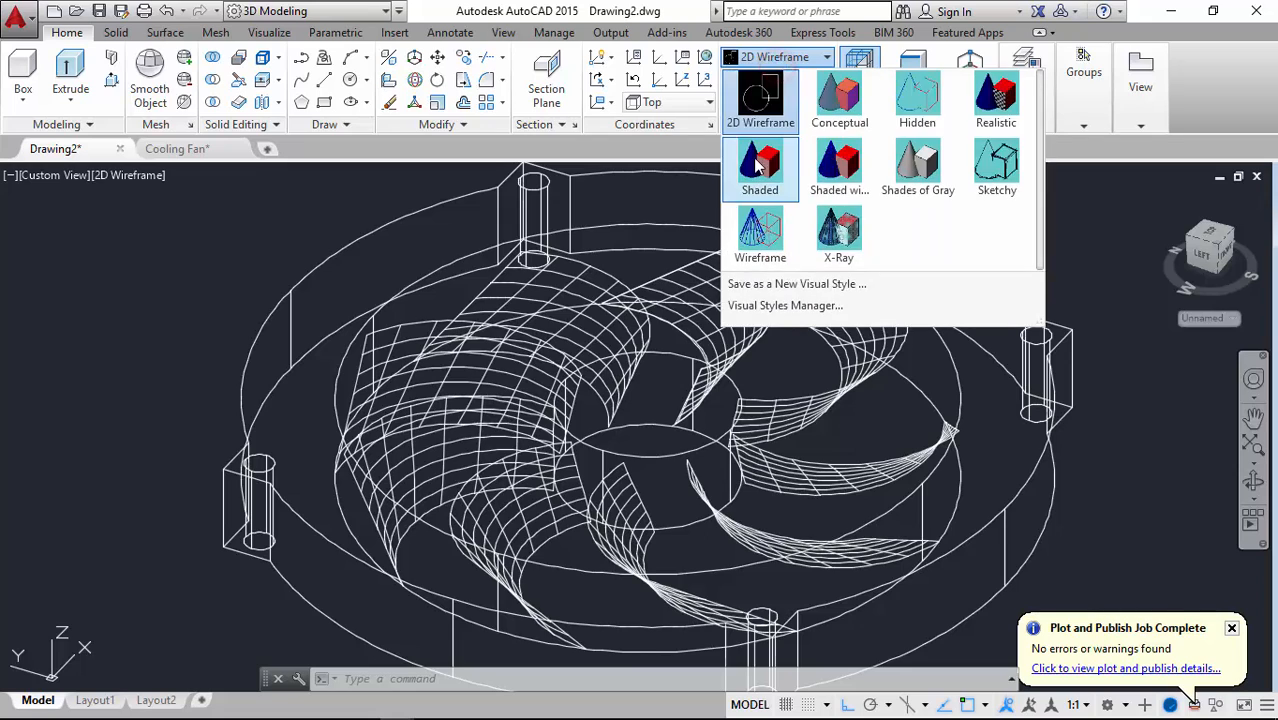
{"action": "left_click", "coordinate": [757, 192]}
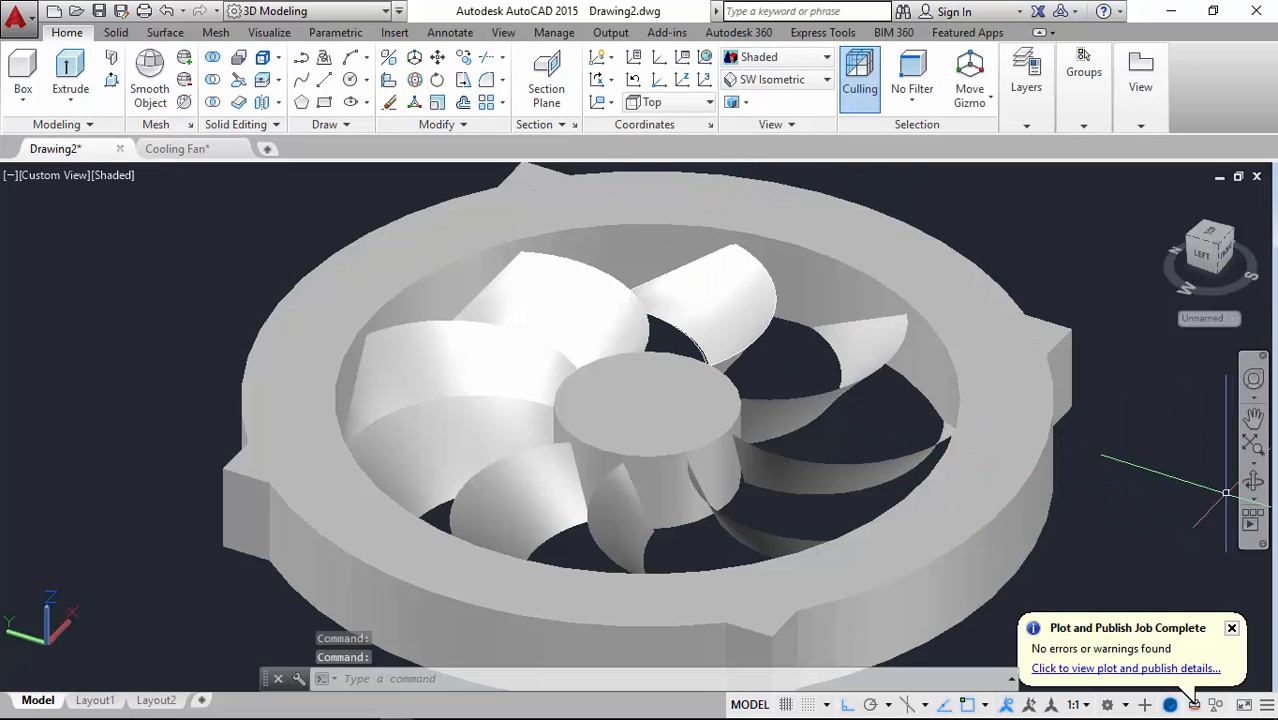
{"action": "left_click", "coordinate": [1253, 484]}
{"action": "left_click_drag", "start_coordinate": [853, 374], "coordinate": [822, 234]}
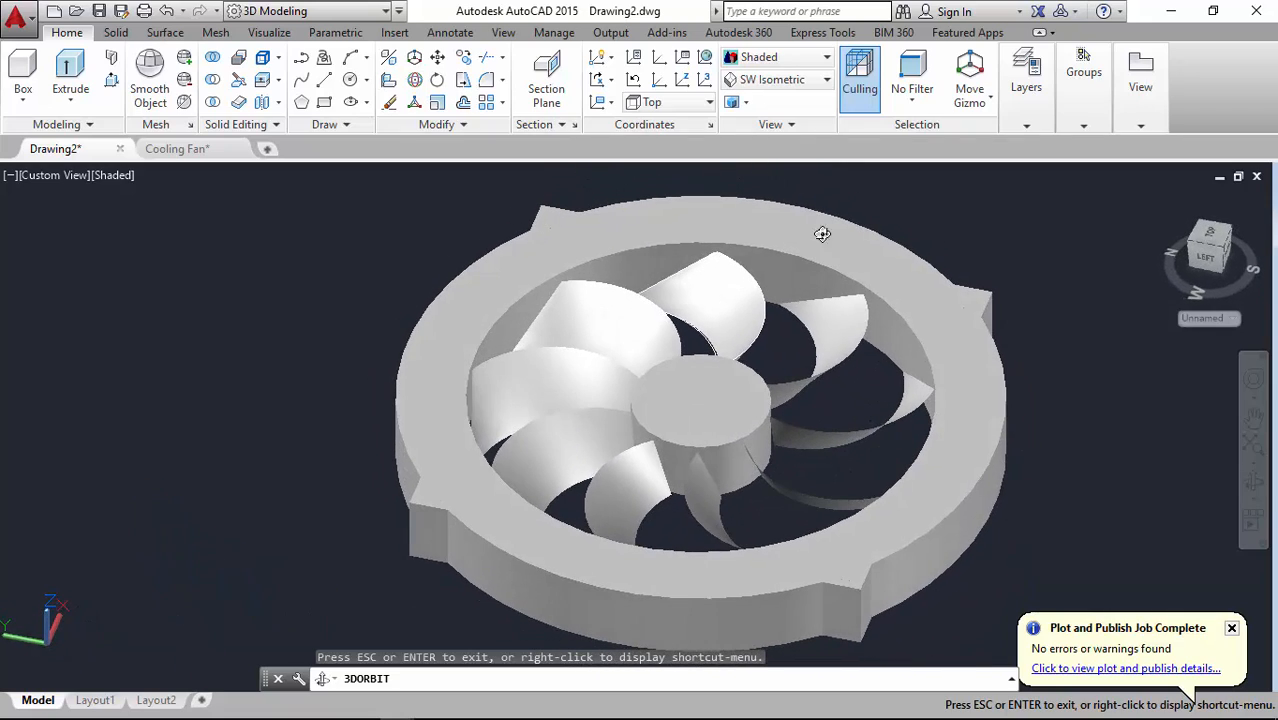
{"action": "left_click", "coordinate": [777, 89]}
{"action": "left_click", "coordinate": [777, 89]}
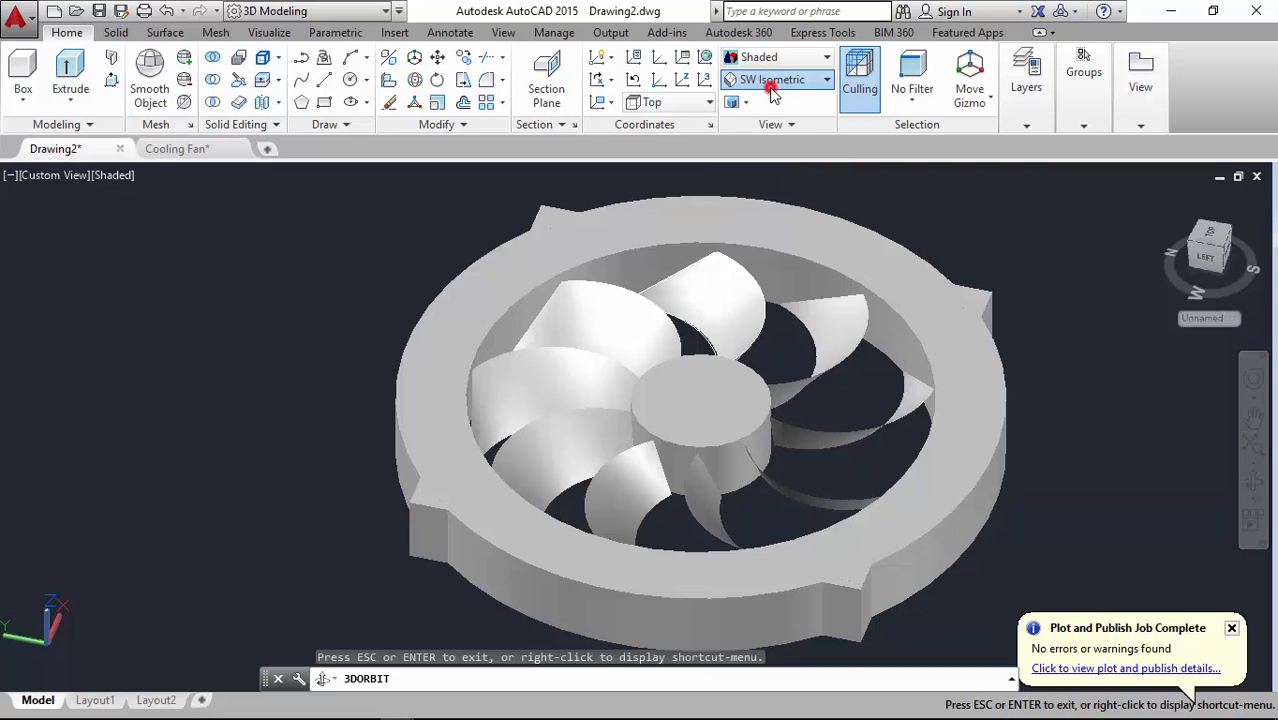
{"action": "left_click", "coordinate": [773, 60]}
{"action": "left_click", "coordinate": [757, 115]}
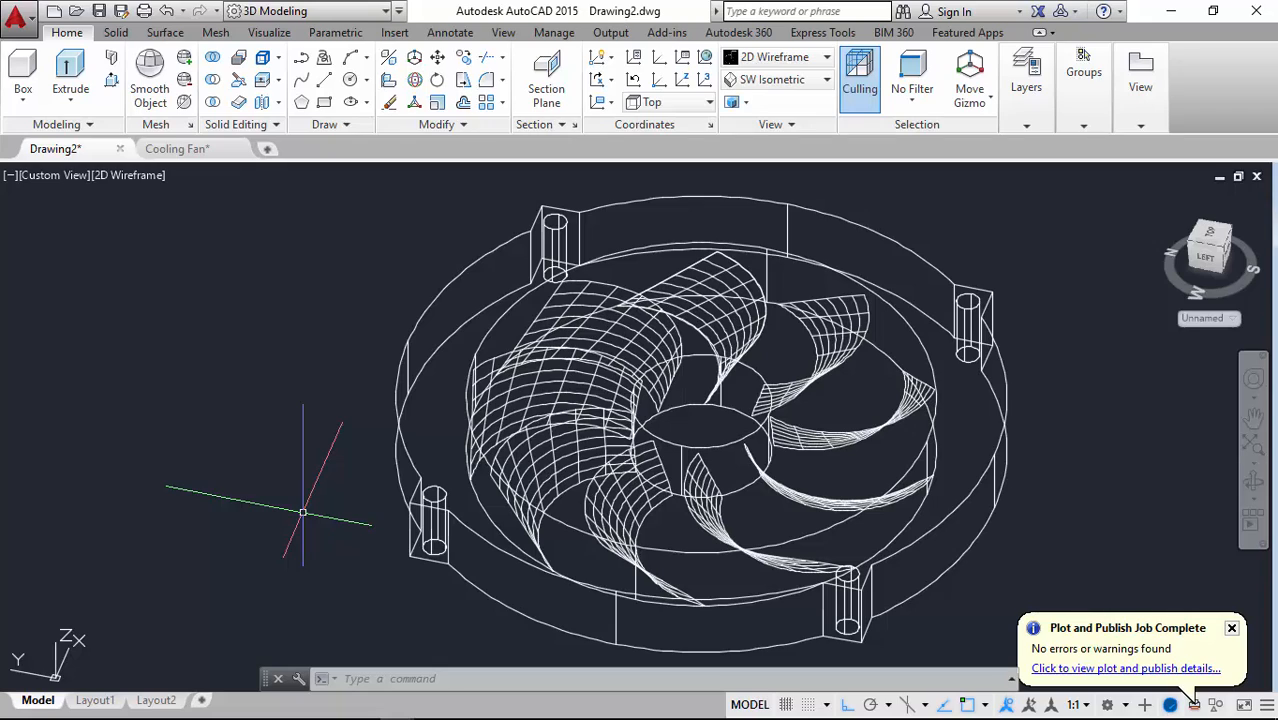
Subtract the four corner mounting-hole cylinders from the frame solid
{"action": "type", "text": "su"}
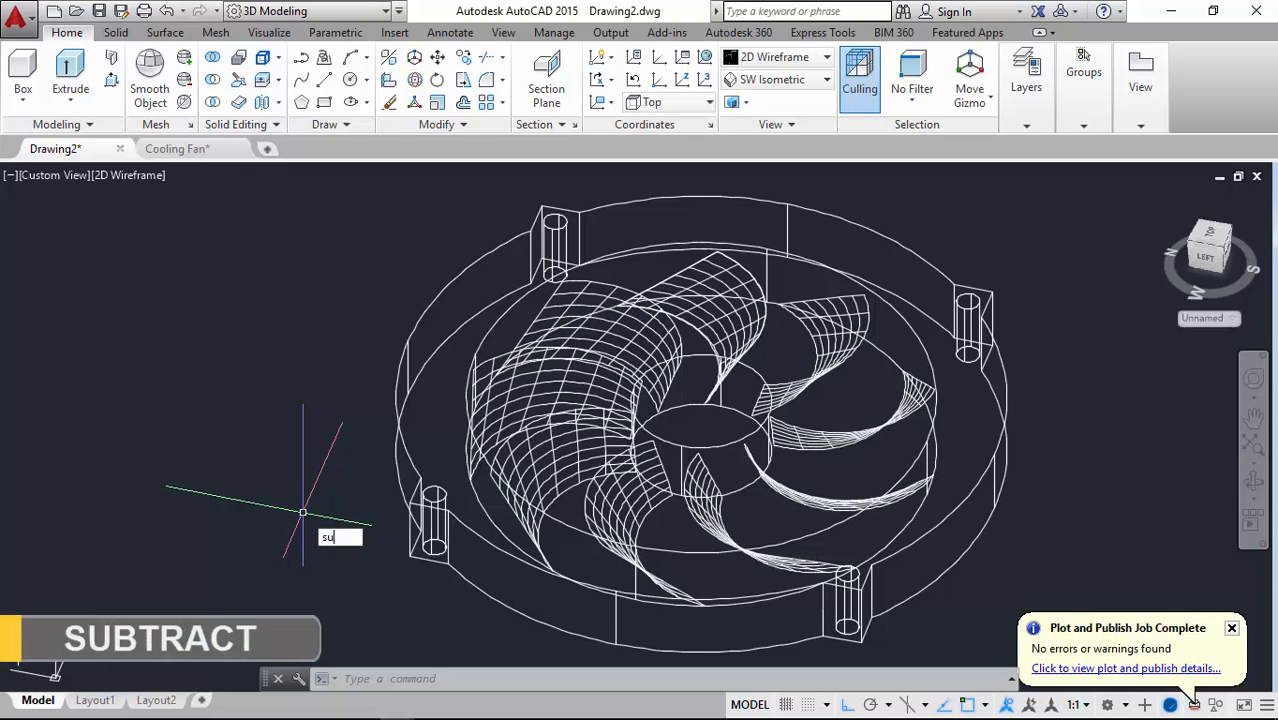
{"action": "type", "text": "btract"}
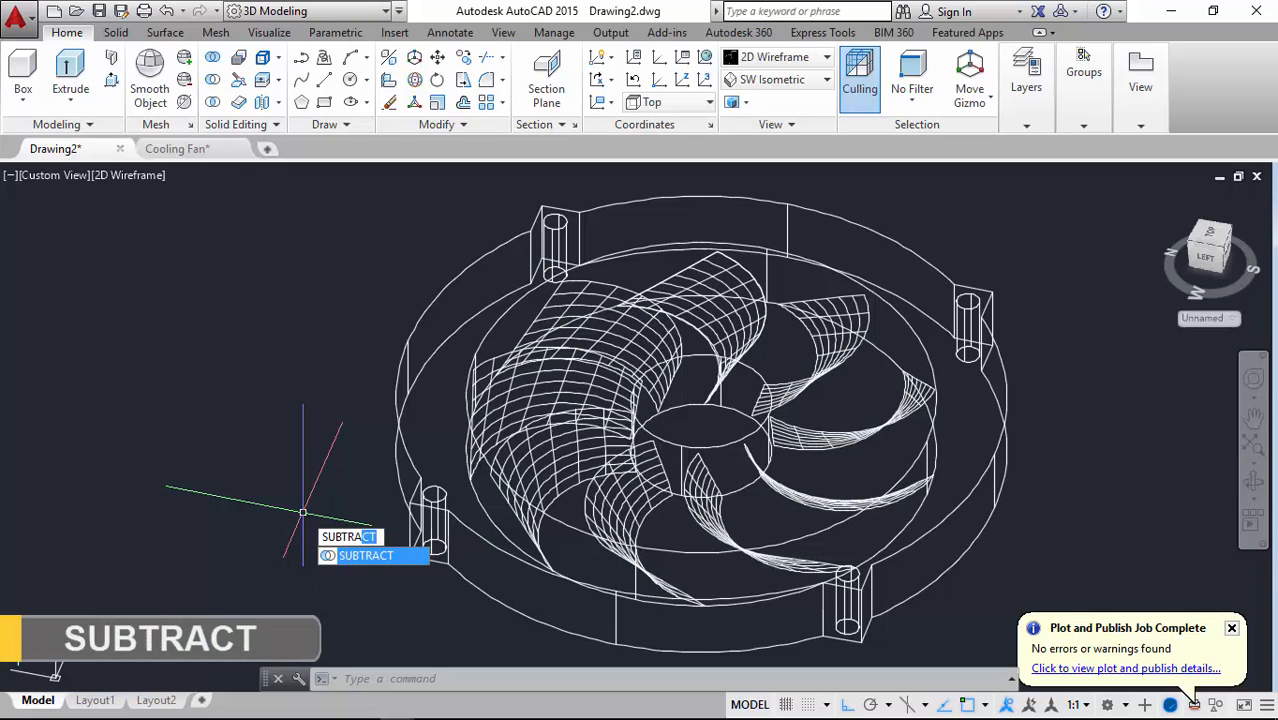
{"action": "key", "text": "Return"}
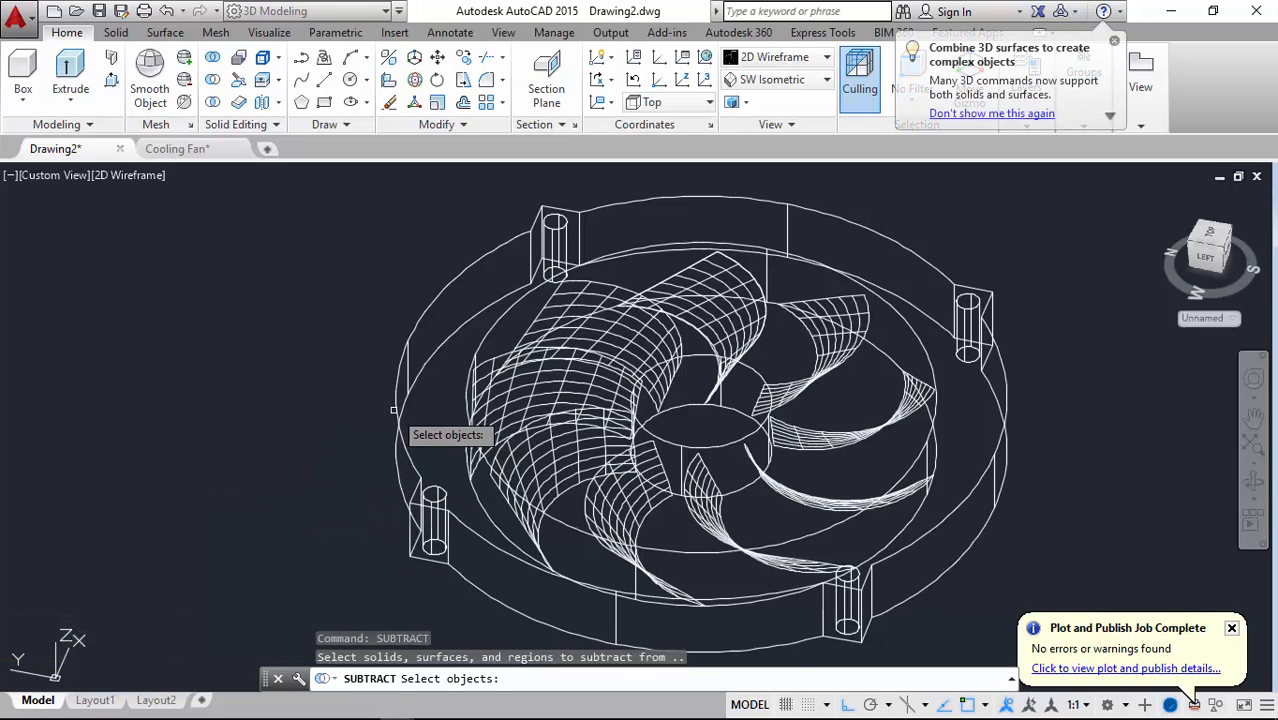
{"action": "left_click", "coordinate": [393, 408]}
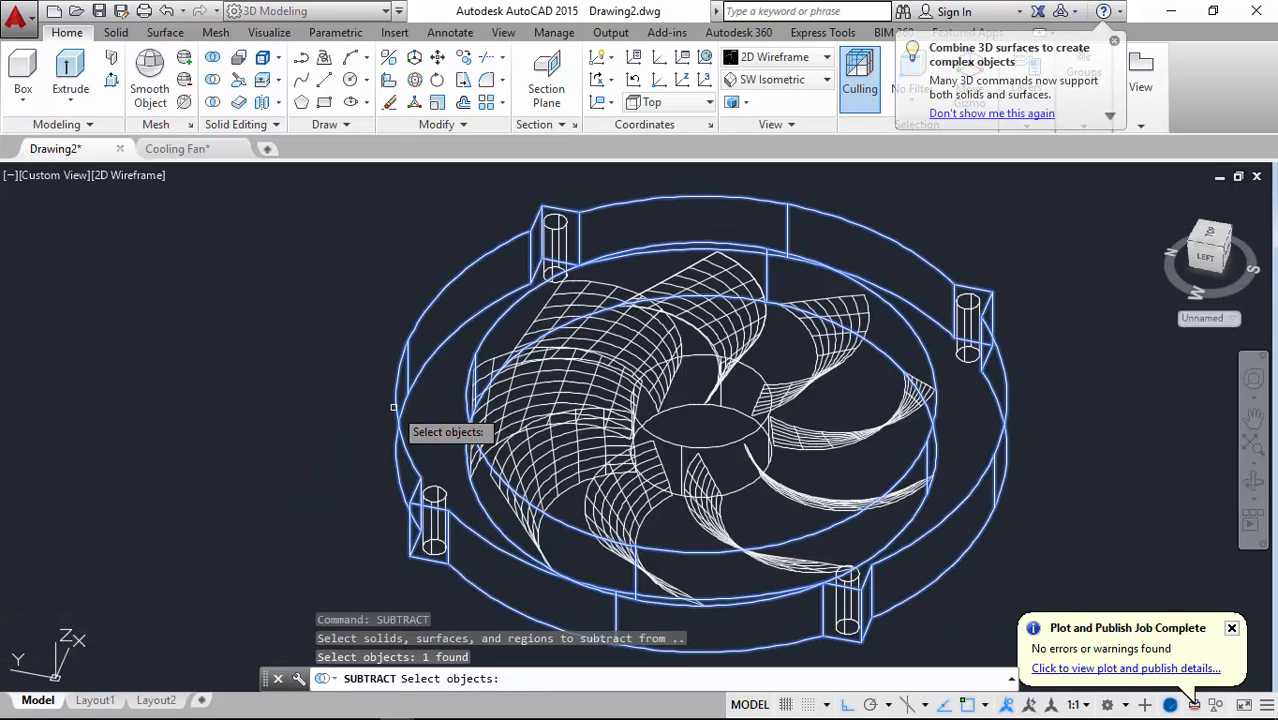
{"action": "key", "text": "Return"}
{"action": "scroll", "coordinate": [552, 230], "scroll_direction": "up", "scroll_amount": 2}
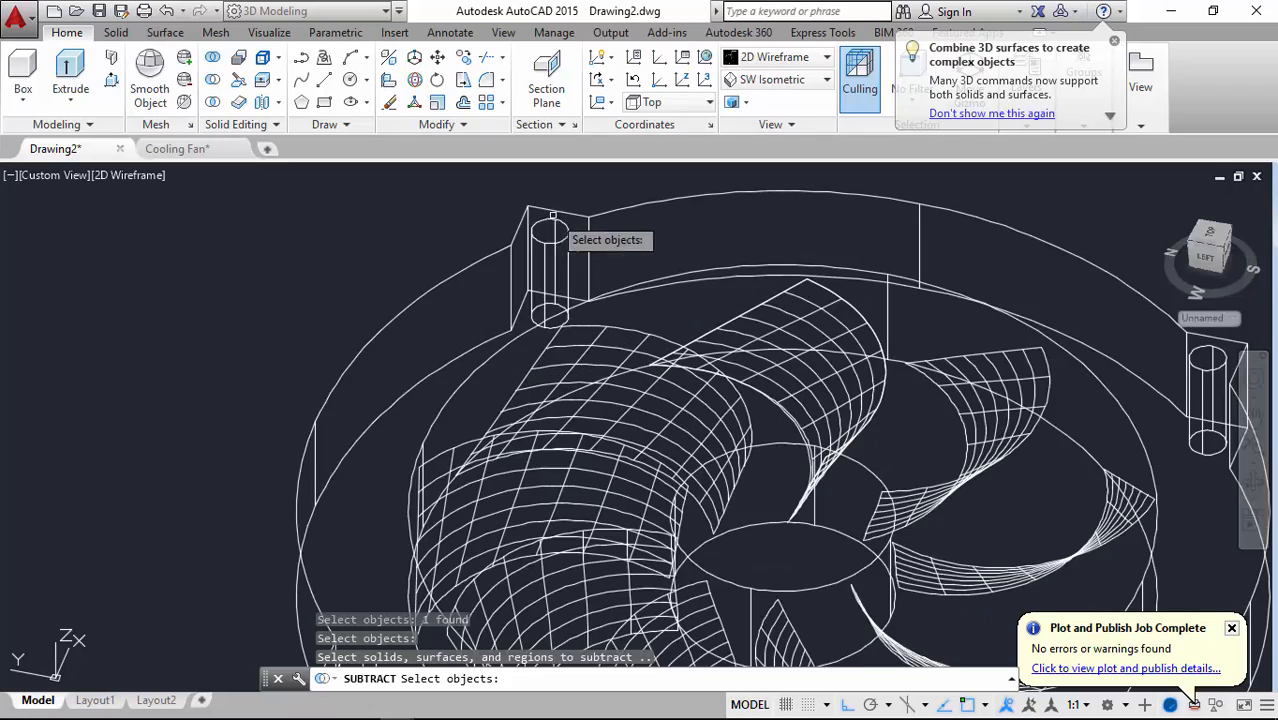
{"action": "left_click", "coordinate": [550, 243]}
{"action": "scroll", "coordinate": [348, 247], "scroll_direction": "down", "scroll_amount": 4}
{"action": "scroll", "coordinate": [715, 297], "scroll_direction": "up", "scroll_amount": 3}
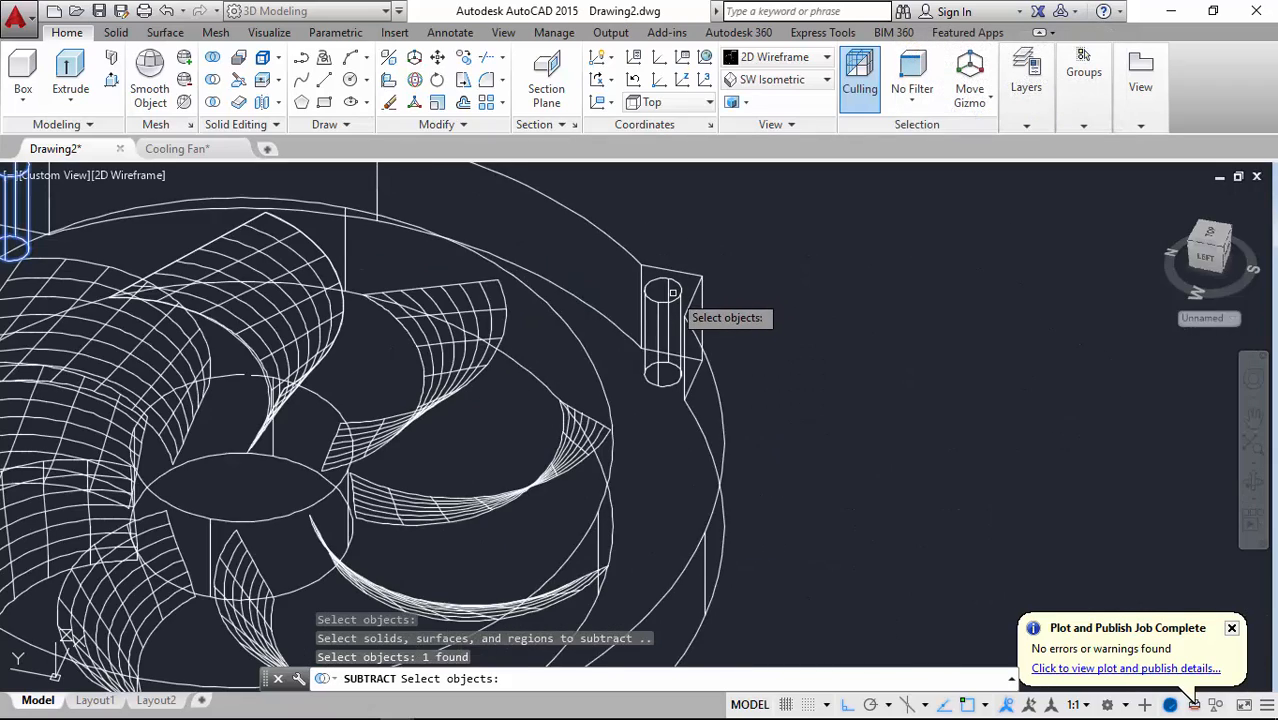
{"action": "left_click", "coordinate": [670, 298]}
{"action": "scroll", "coordinate": [700, 282], "scroll_direction": "down", "scroll_amount": 3}
{"action": "scroll", "coordinate": [590, 470], "scroll_direction": "up", "scroll_amount": 3}
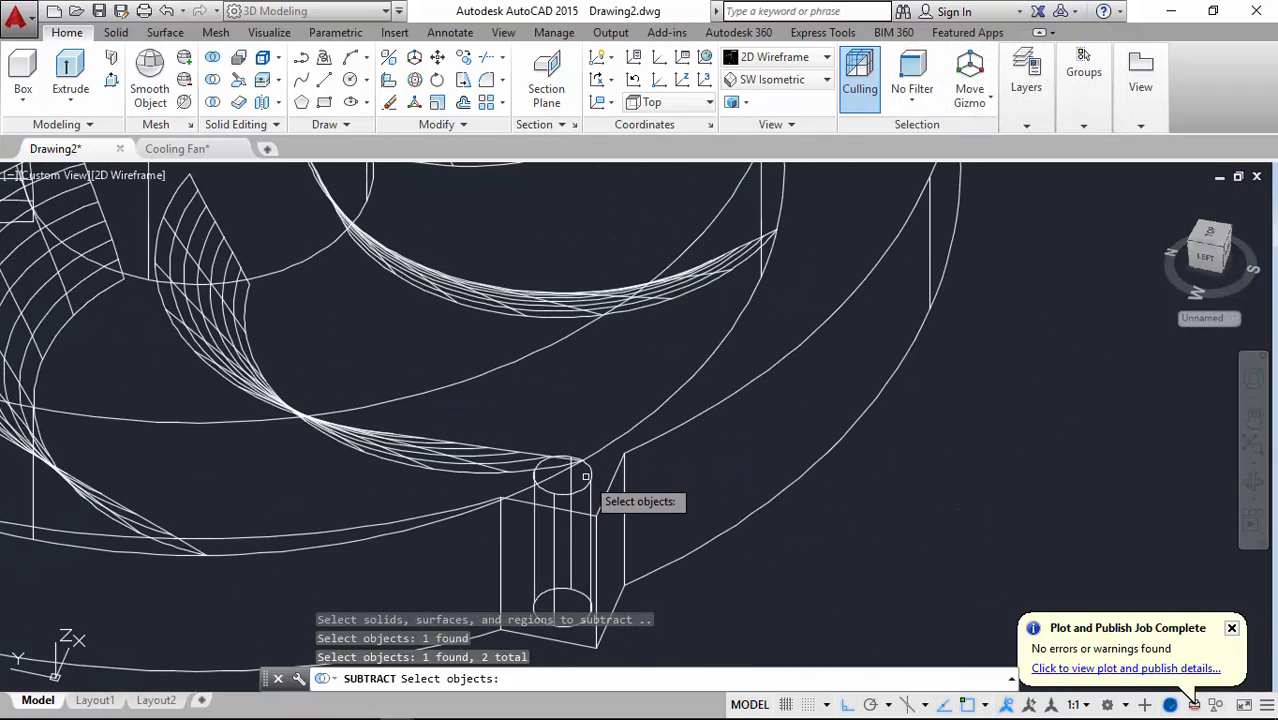
{"action": "left_click", "coordinate": [586, 486]}
{"action": "scroll", "coordinate": [758, 438], "scroll_direction": "down", "scroll_amount": 2}
{"action": "scroll", "coordinate": [440, 395], "scroll_direction": "up", "scroll_amount": 3}
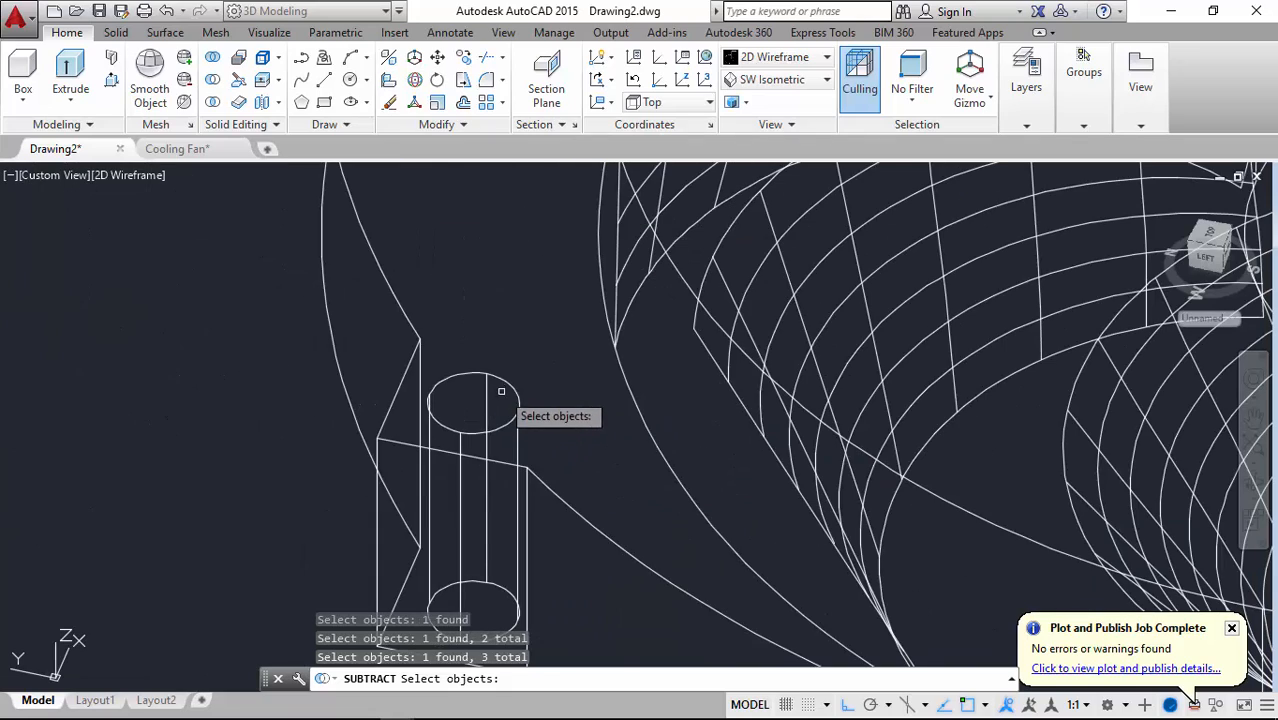
{"action": "left_click", "coordinate": [502, 381]}
{"action": "scroll", "coordinate": [375, 487], "scroll_direction": "down", "scroll_amount": 1}
{"action": "scroll", "coordinate": [430, 460], "scroll_direction": "down", "scroll_amount": 3}
{"action": "key", "text": "Return"}
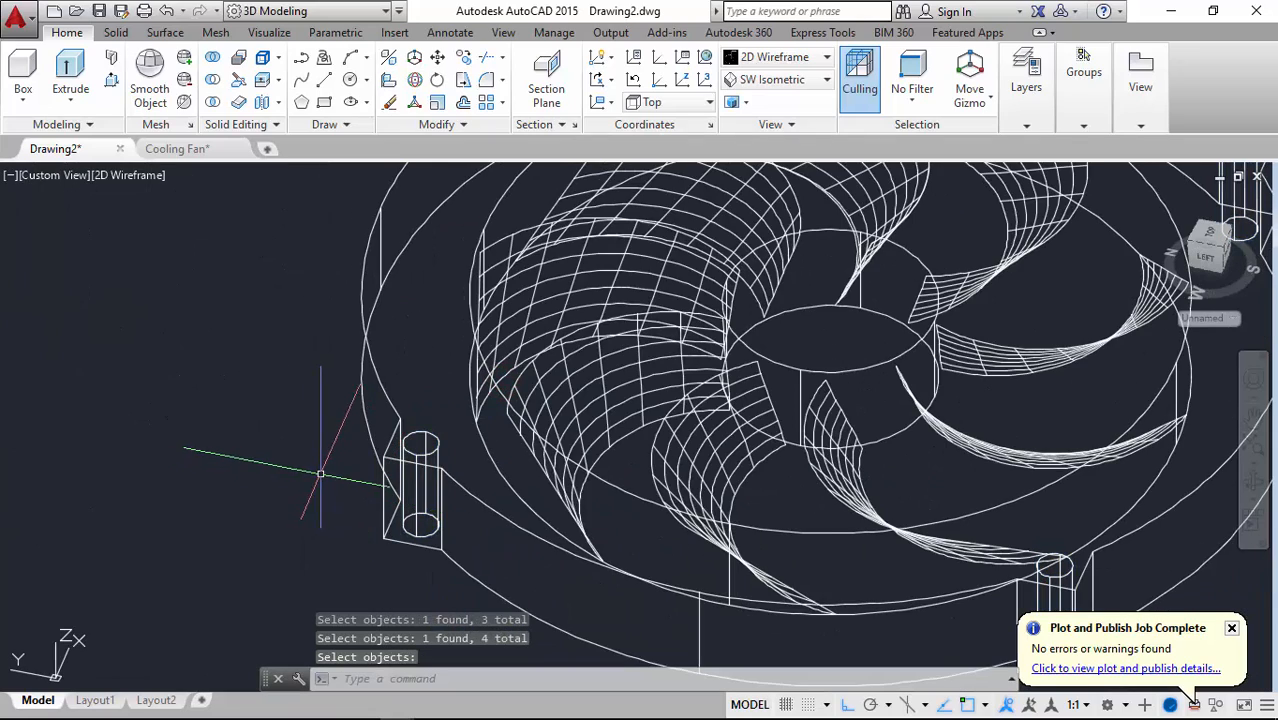
Apply the Shaded visual style and orbit the fan to a close front view of the hub
{"action": "scroll", "coordinate": [345, 510], "scroll_direction": "down", "scroll_amount": 2}
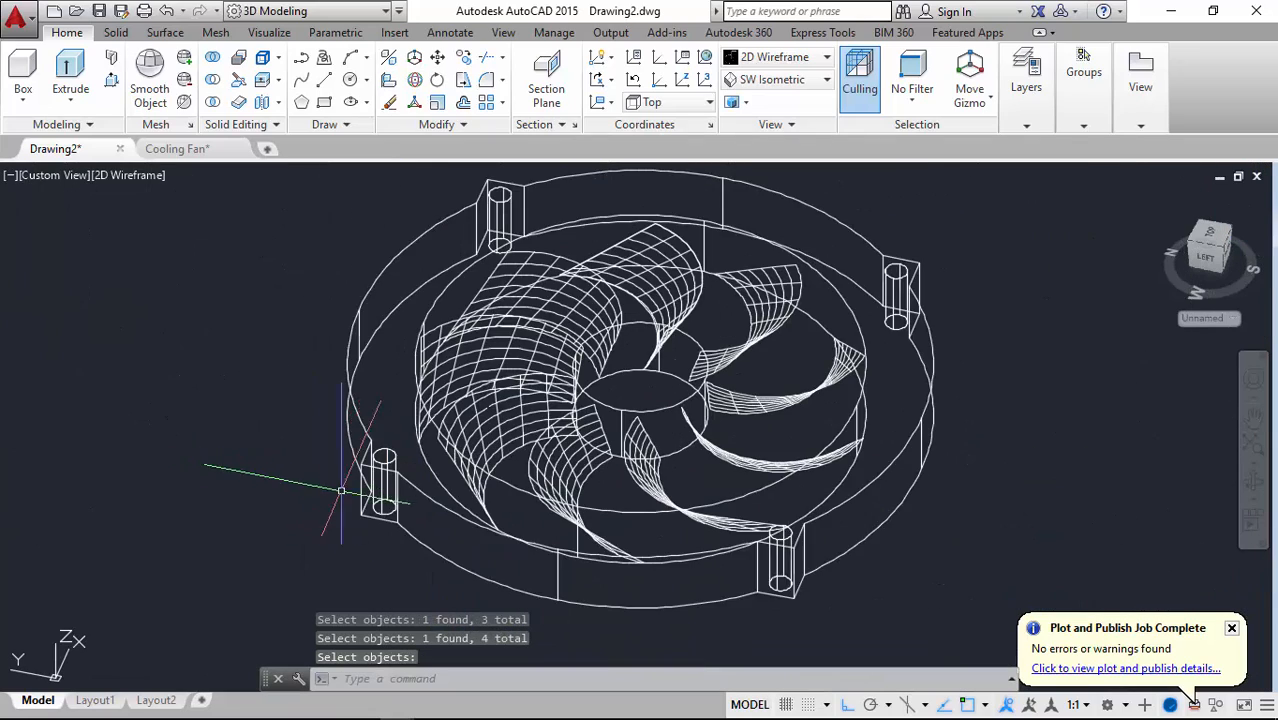
{"action": "left_click", "coordinate": [766, 80]}
{"action": "left_click", "coordinate": [779, 61]}
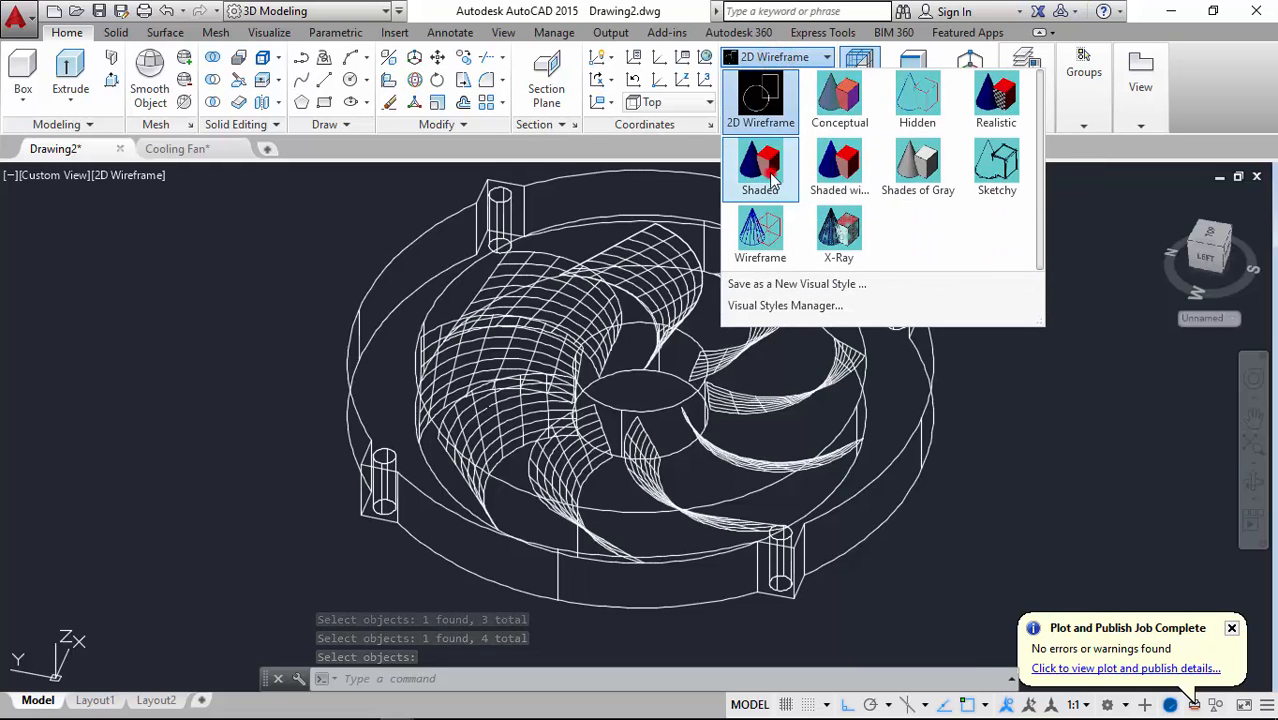
{"action": "left_click", "coordinate": [768, 178]}
{"action": "left_click", "coordinate": [1248, 488]}
{"action": "mouse_move", "coordinate": [859, 385]}
{"action": "left_mouse_down"}
{"action": "mouse_move", "coordinate": [813, 516]}
{"action": "mouse_move", "coordinate": [661, 417]}
{"action": "mouse_move", "coordinate": [562, 394]}
{"action": "mouse_move", "coordinate": [494, 434]}
{"action": "mouse_move", "coordinate": [600, 405]}
{"action": "mouse_move", "coordinate": [625, 423]}
{"action": "mouse_move", "coordinate": [645, 362]}
{"action": "mouse_move", "coordinate": [685, 388]}
{"action": "mouse_move", "coordinate": [660, 400]}
{"action": "mouse_move", "coordinate": [598, 394]}
{"action": "left_mouse_up"}
{"action": "scroll", "coordinate": [598, 394], "scroll_direction": "up", "scroll_amount": 5}
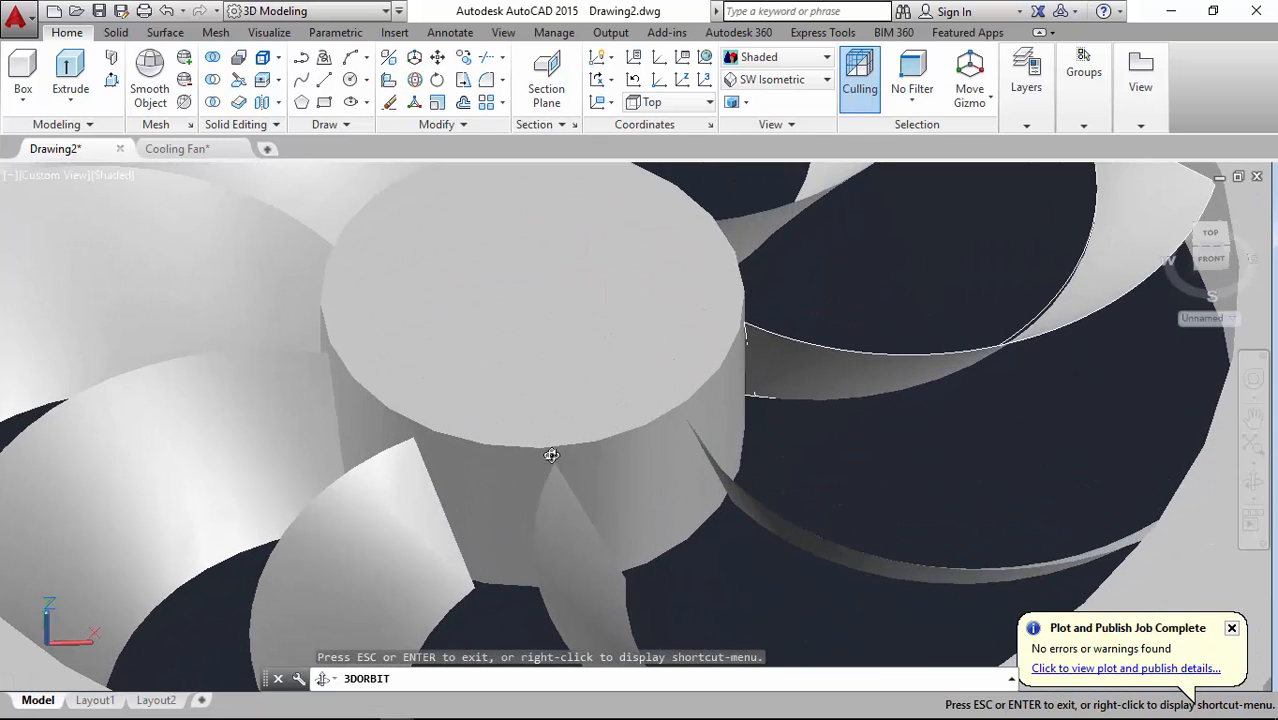
{"action": "mouse_move", "coordinate": [551, 455]}
{"action": "left_mouse_down"}
{"action": "mouse_move", "coordinate": [630, 449]}
{"action": "mouse_move", "coordinate": [619, 431]}
{"action": "mouse_move", "coordinate": [668, 412]}
{"action": "left_mouse_up"}
{"action": "key", "text": "Escape"}
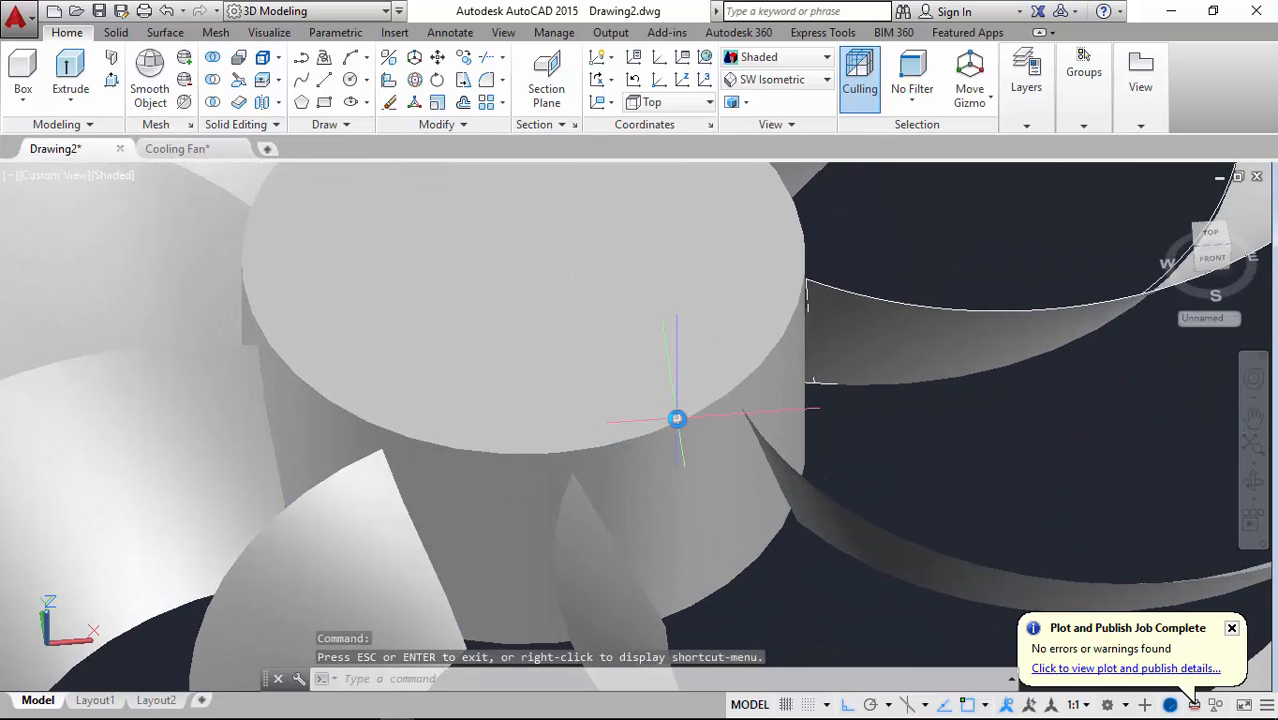
Fillet the top circular edge of the central hub with a radius of 0.3
{"action": "scroll", "coordinate": [676, 420], "scroll_direction": "down", "scroll_amount": 4}
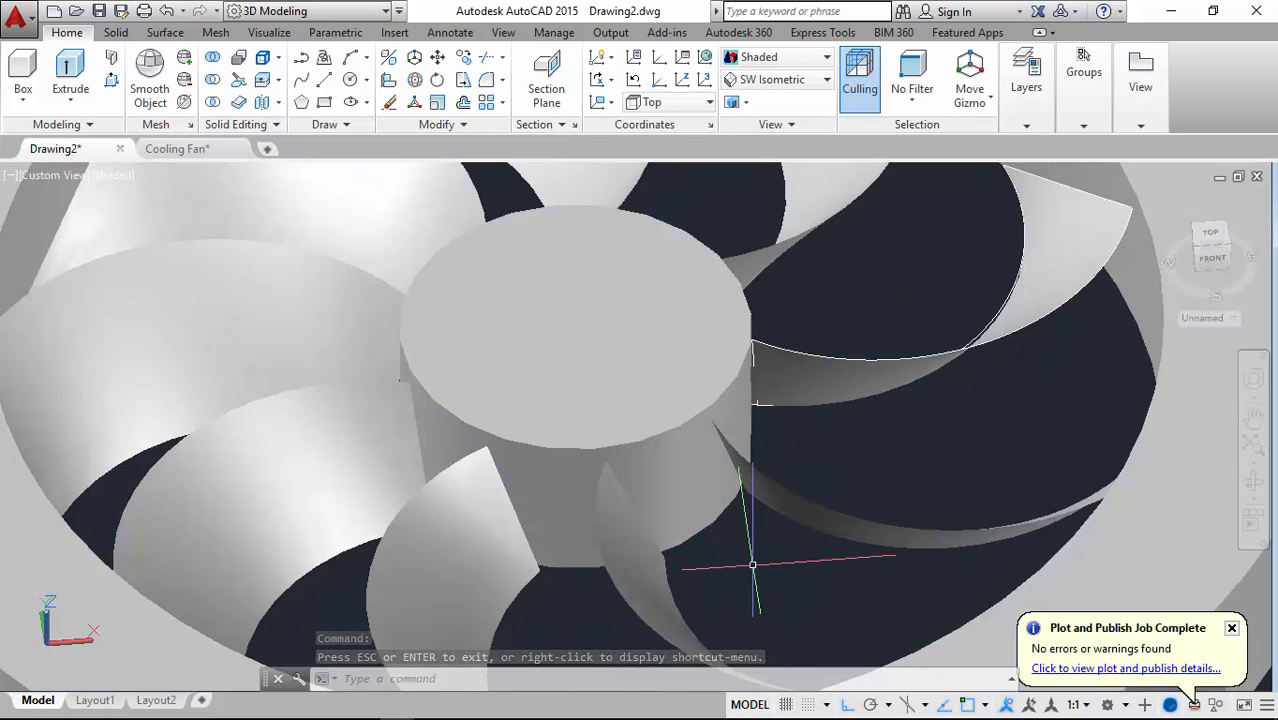
{"action": "type", "text": "f"}
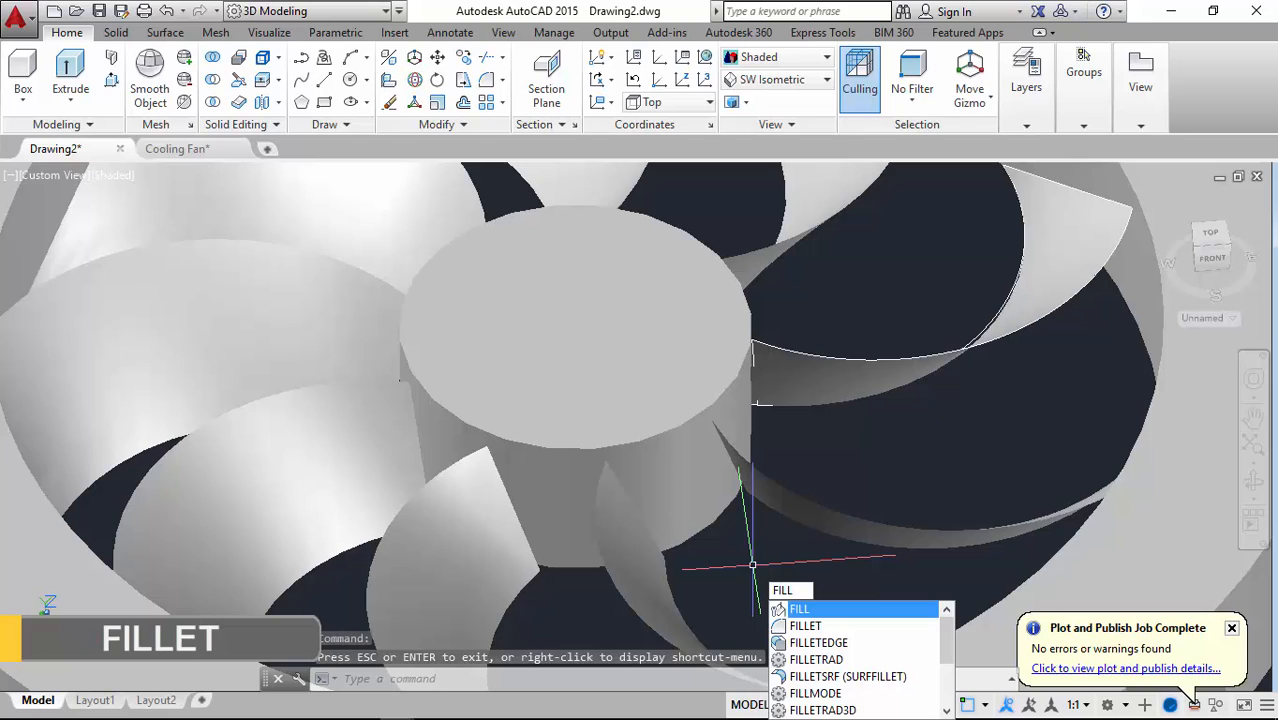
{"action": "type", "text": "et"}
{"action": "key", "text": "Return"}
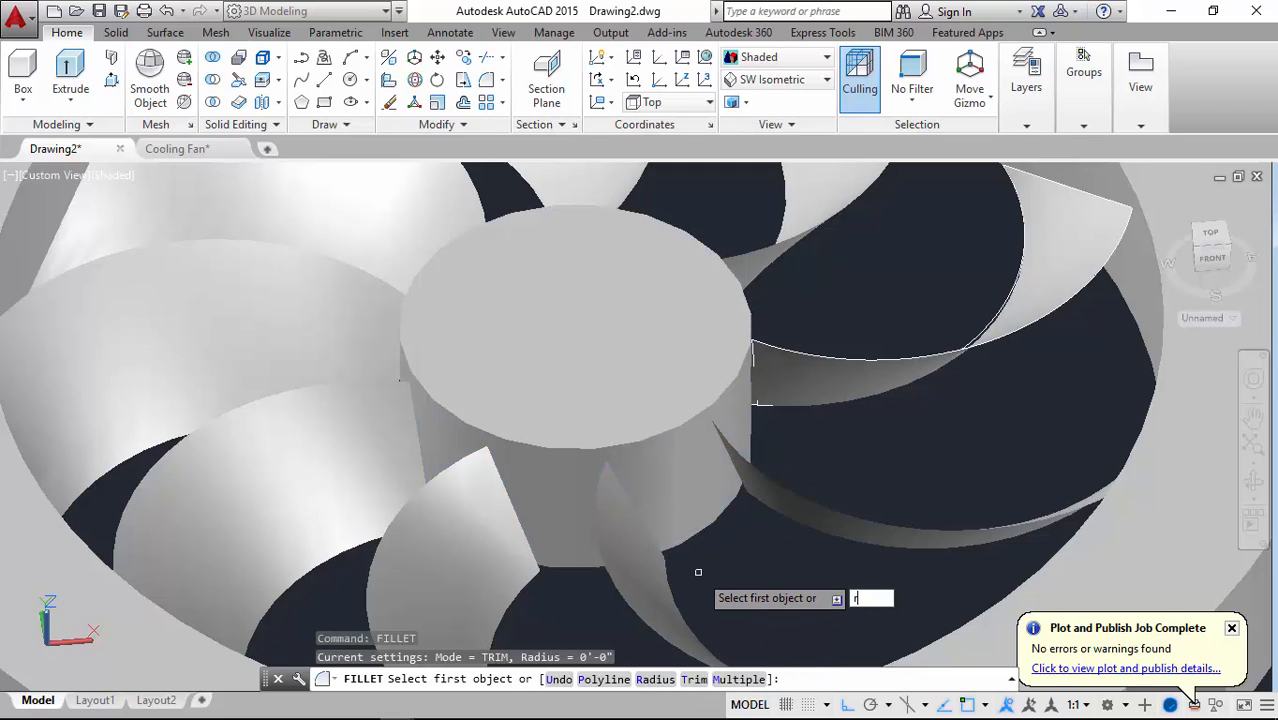
{"action": "type", "text": "r"}
{"action": "key", "text": "Return"}
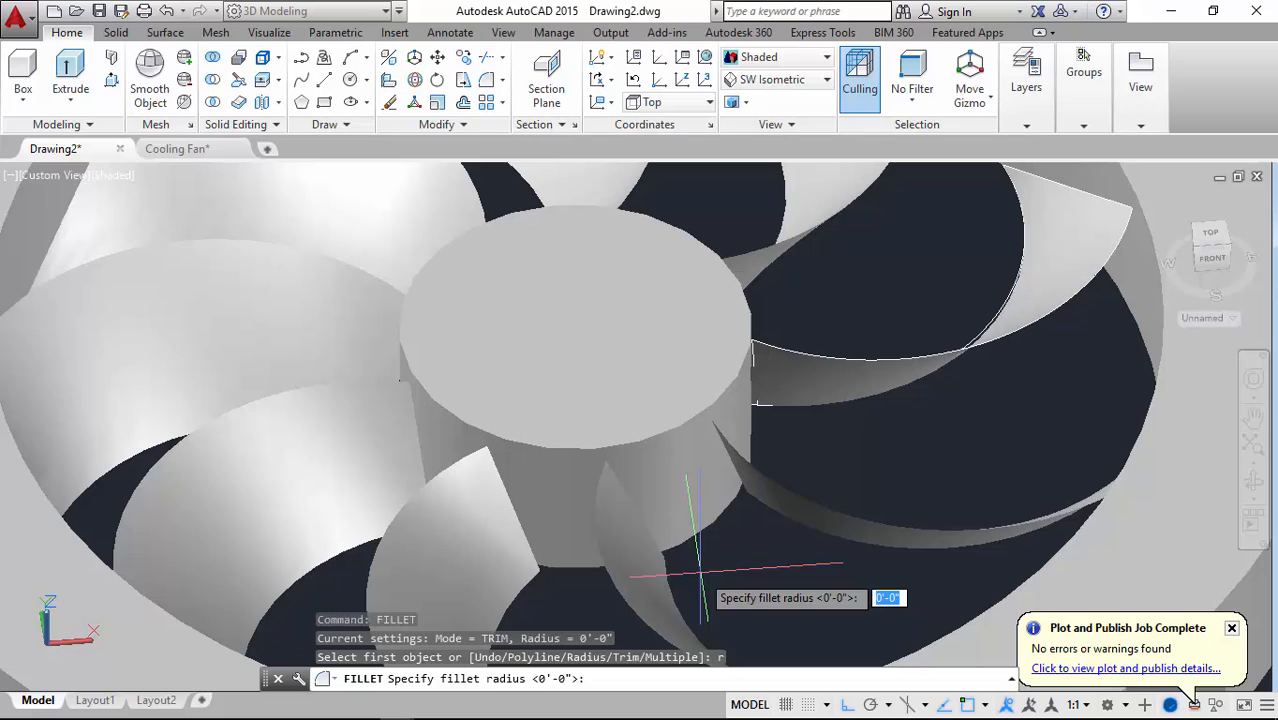
{"action": "type", "text": ".3"}
{"action": "key", "text": "Return"}
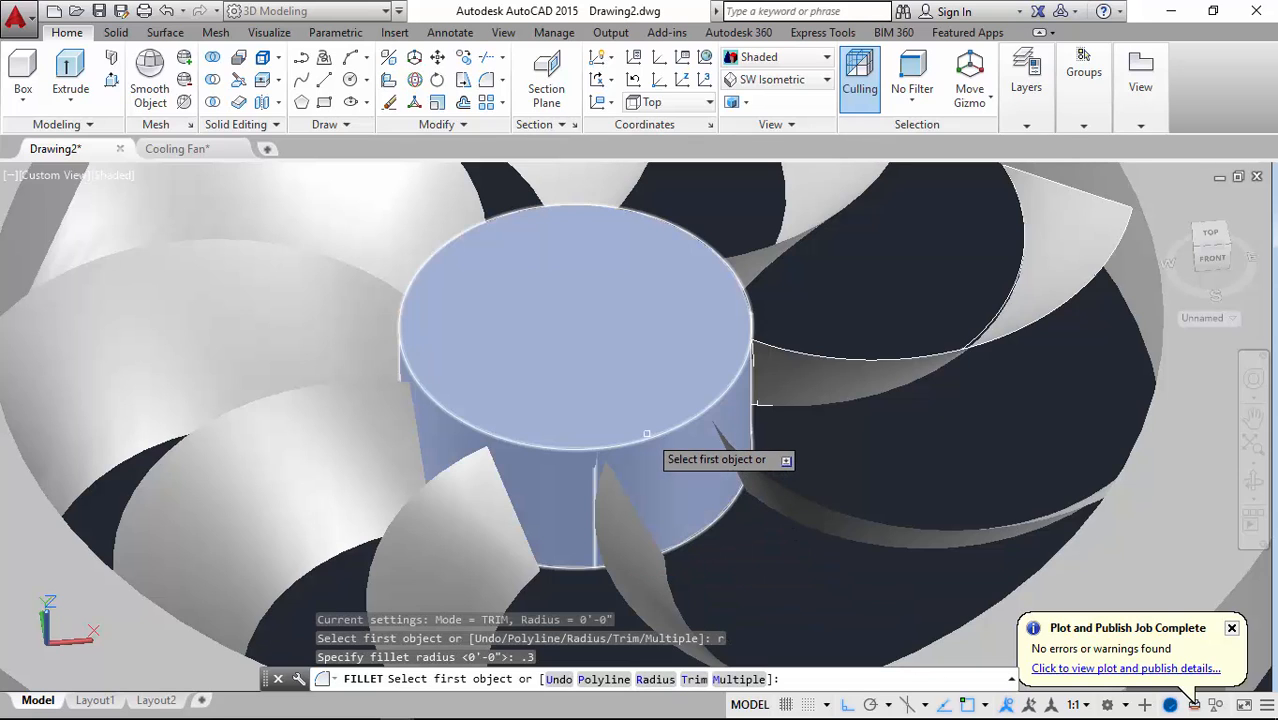
{"action": "left_click", "coordinate": [647, 438]}
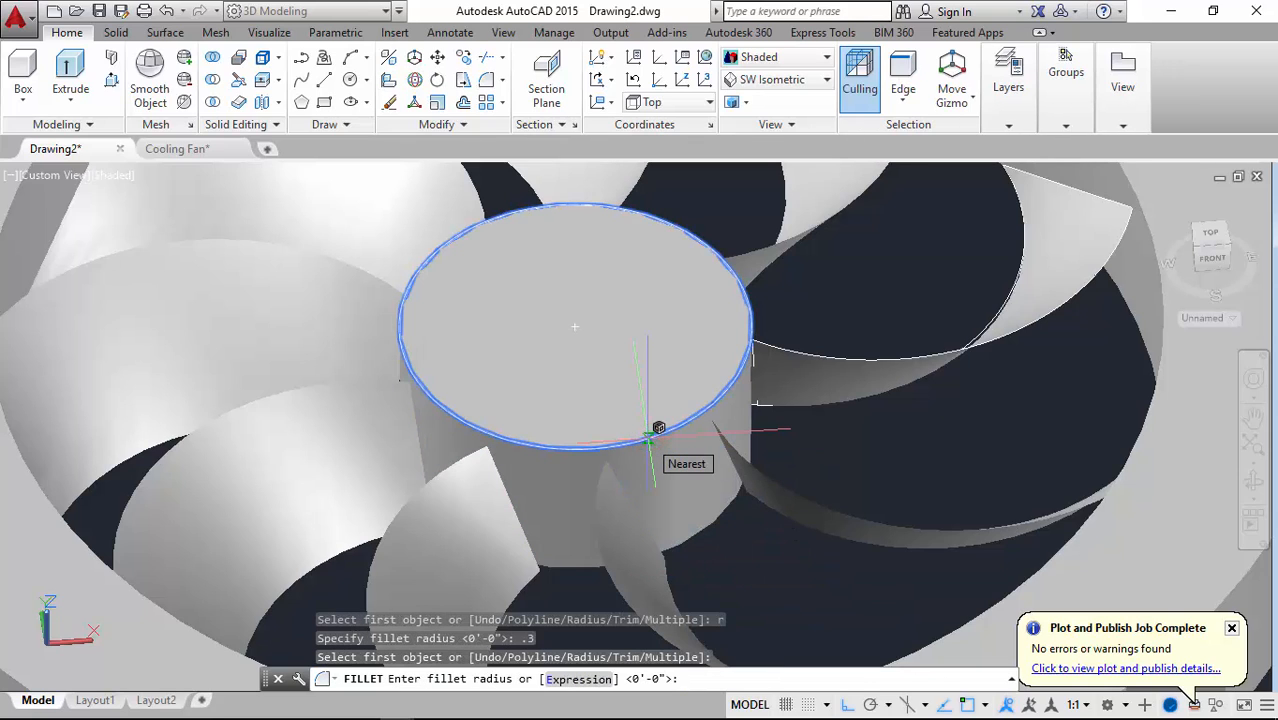
{"action": "key", "text": "Return"}
{"action": "key", "text": "Return"}
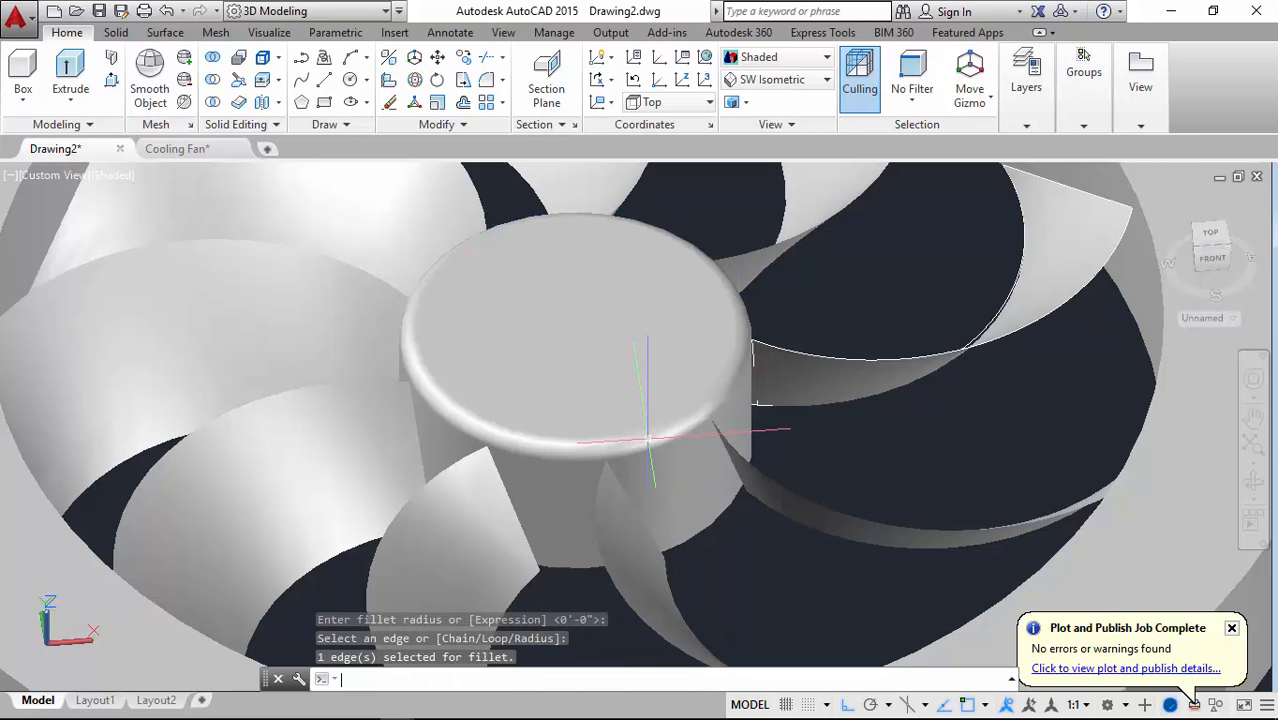
Fillet the upper inner circular edge of the frame opening with a radius of 0.3
{"action": "scroll", "coordinate": [624, 408], "scroll_direction": "down", "scroll_amount": 3}
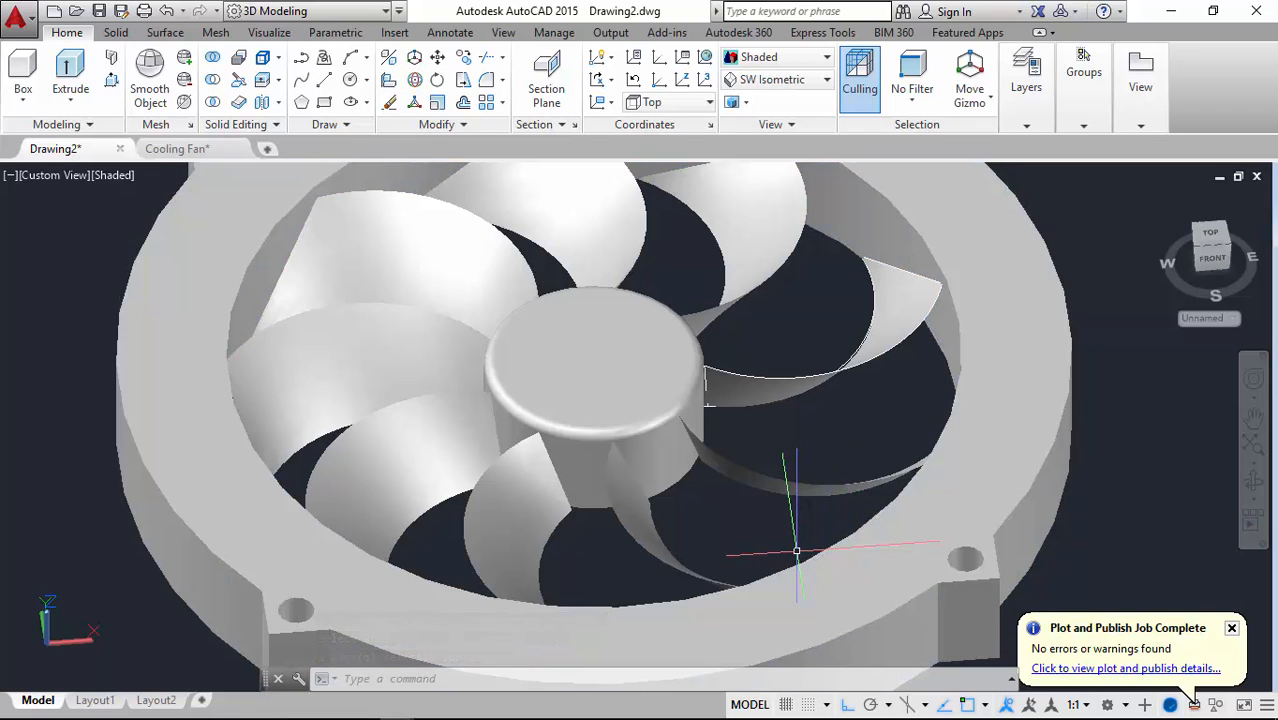
{"action": "type", "text": "fillet"}
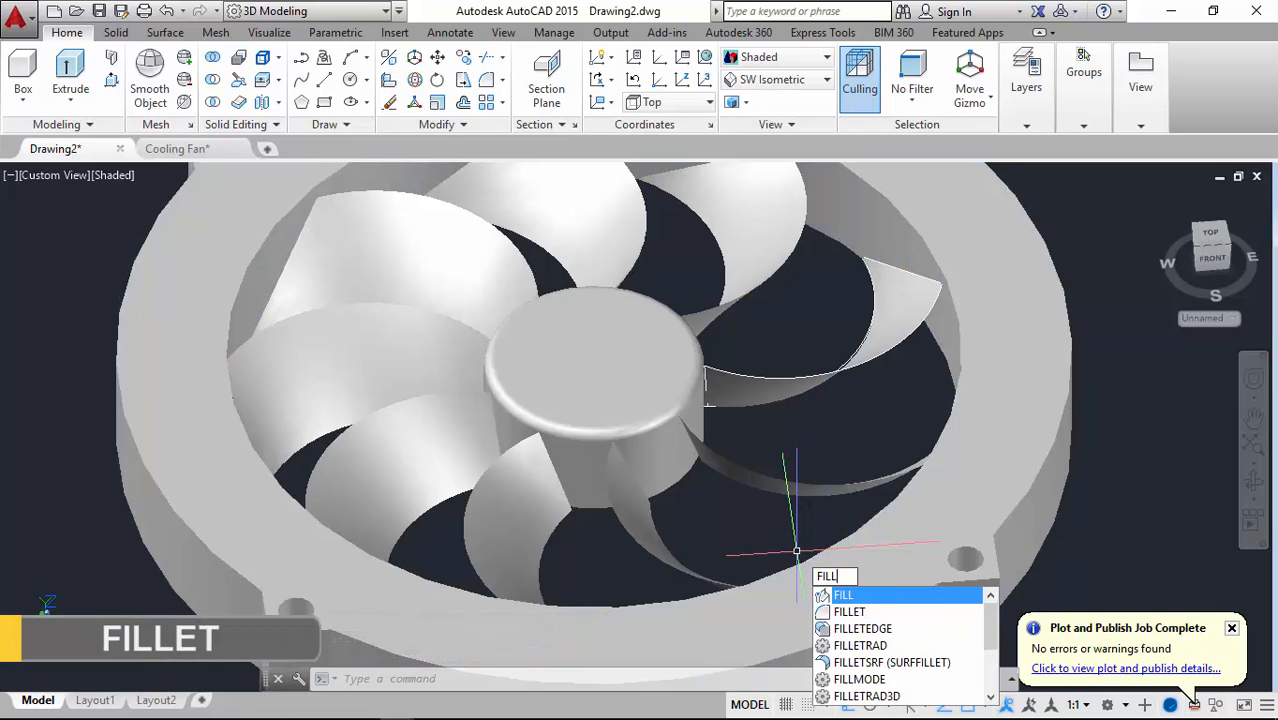
{"action": "key", "text": "Return"}
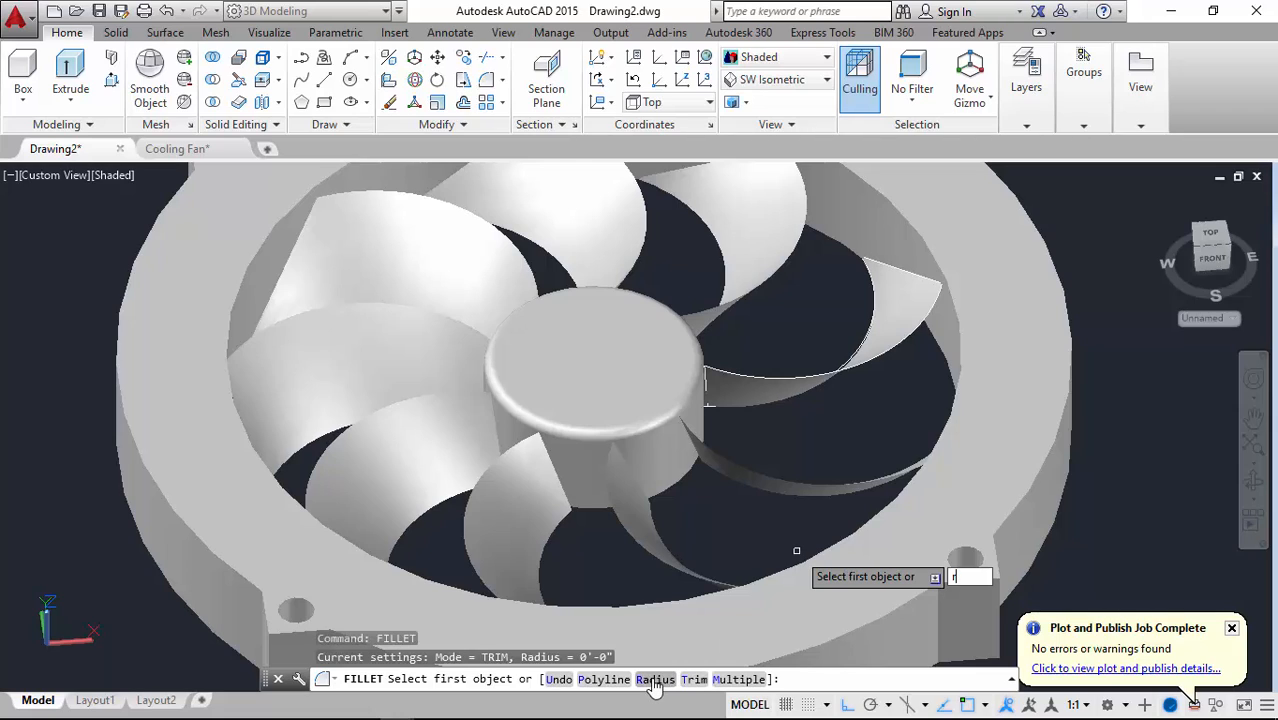
{"action": "key", "text": "Return"}
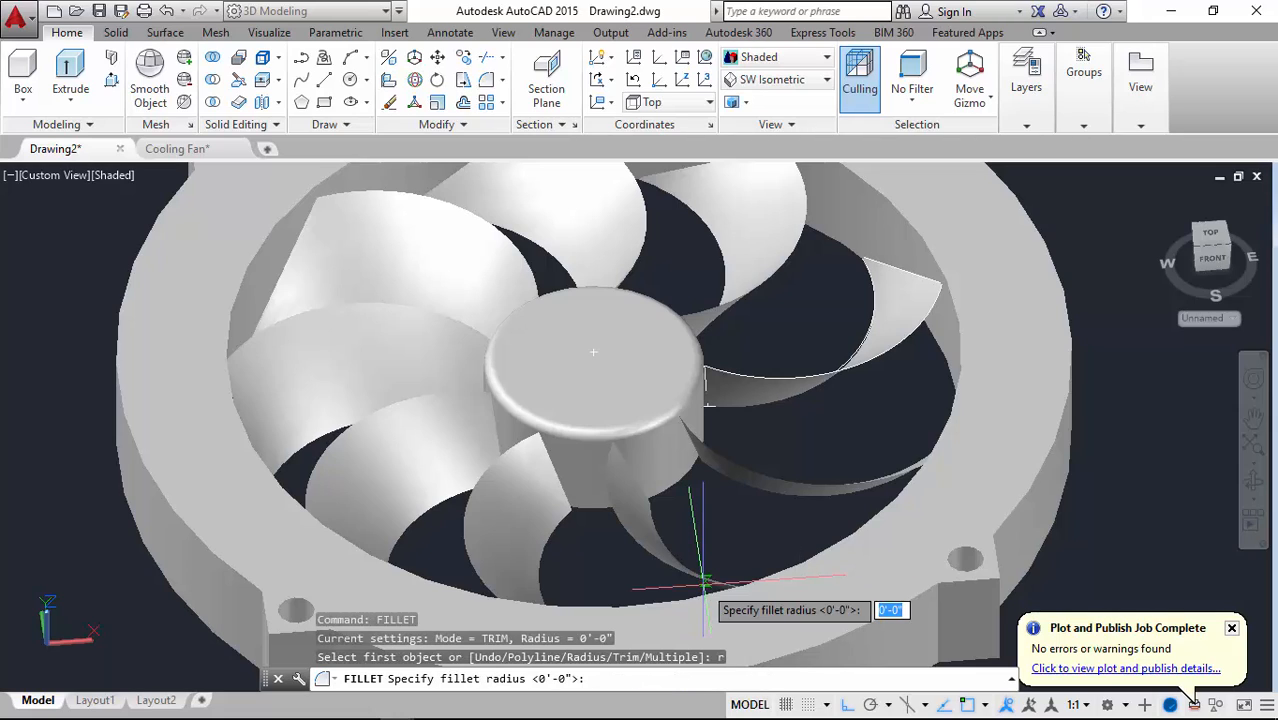
{"action": "key", "text": "Return"}
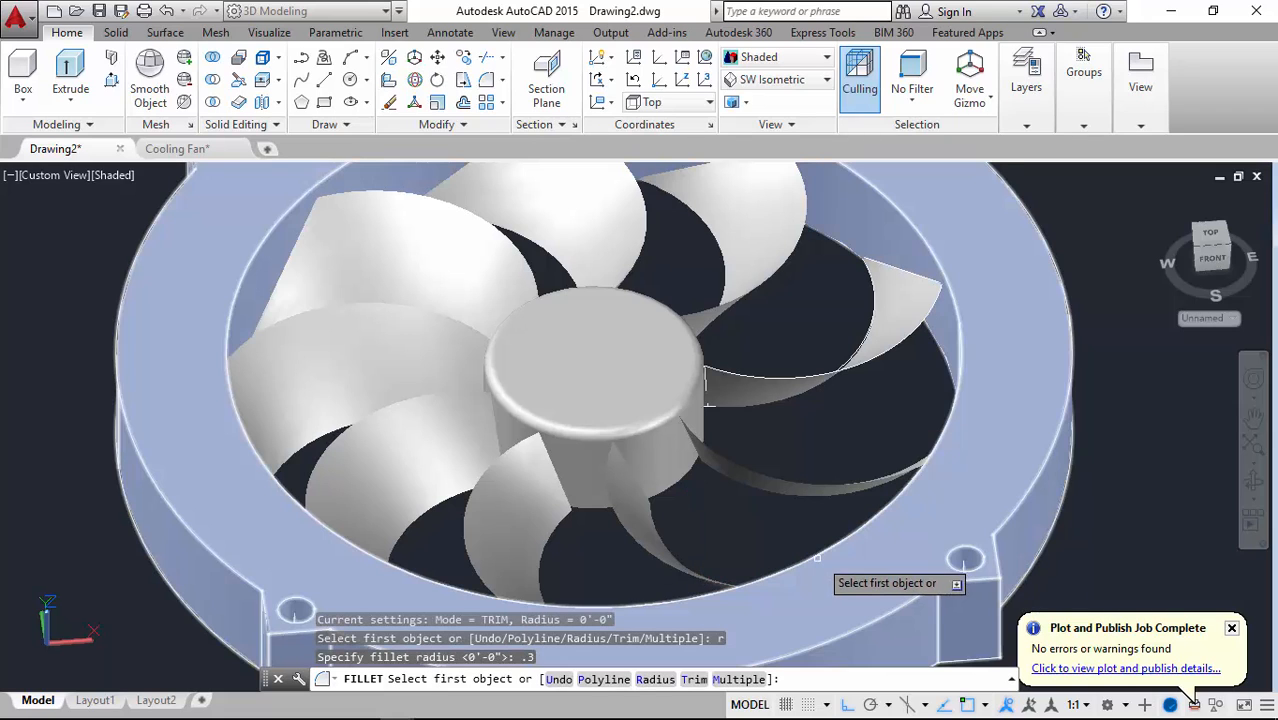
{"action": "left_click", "coordinate": [818, 553]}
{"action": "key", "text": "Return"}
{"action": "key", "text": "Return"}
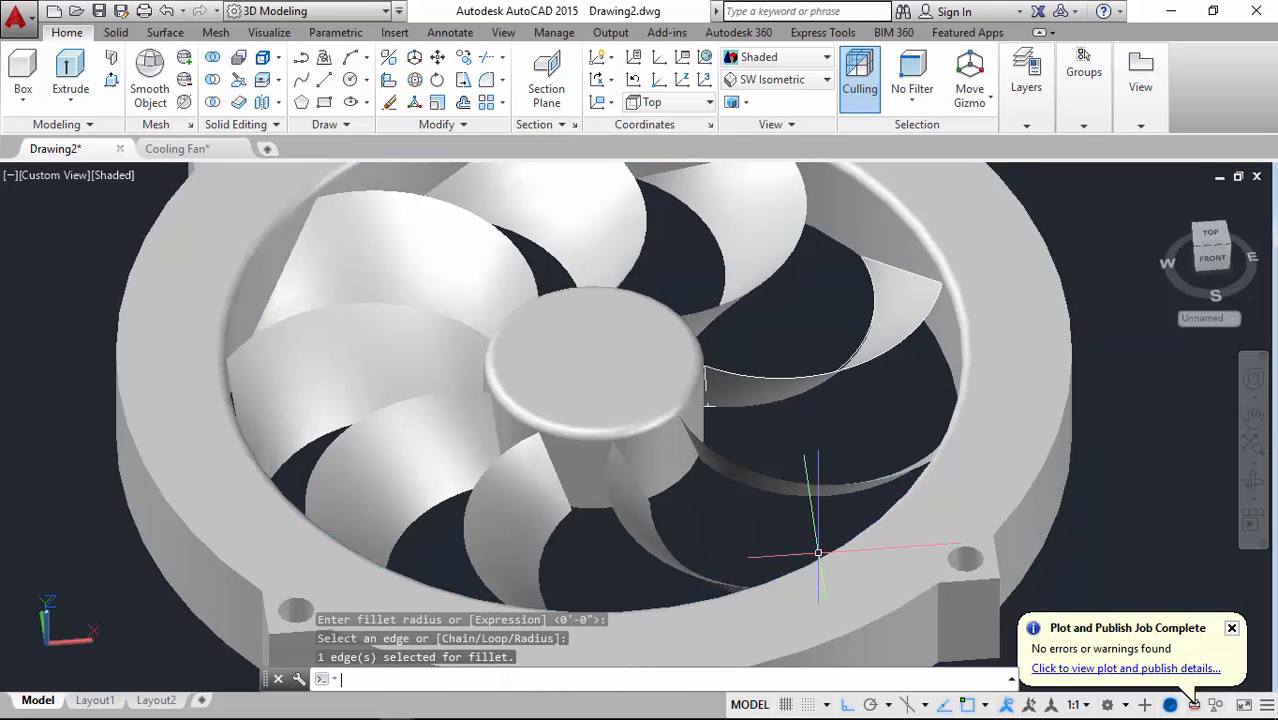
Fillet the frame's upper outer arc edge between the two front mounting lugs, keeping the 0.3 radius
{"action": "scroll", "coordinate": [855, 588], "scroll_direction": "down", "scroll_amount": 4}
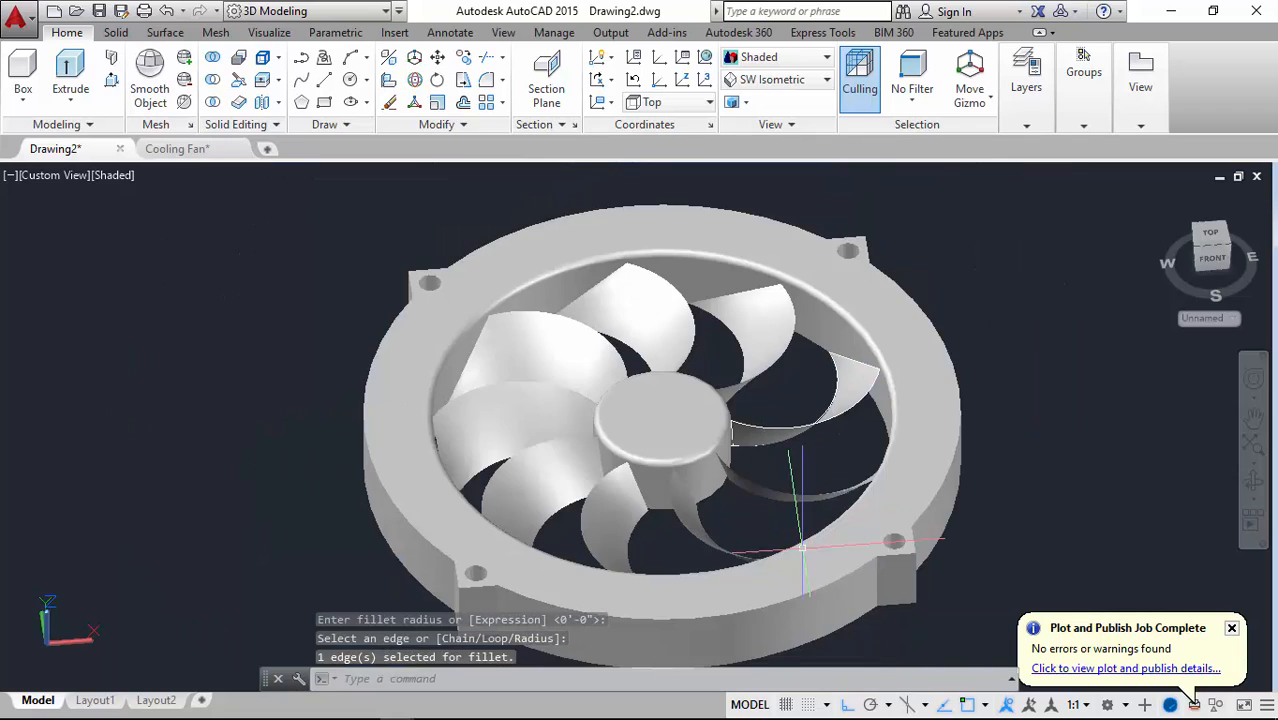
{"action": "key", "text": "Return"}
{"action": "left_click", "coordinate": [826, 594]}
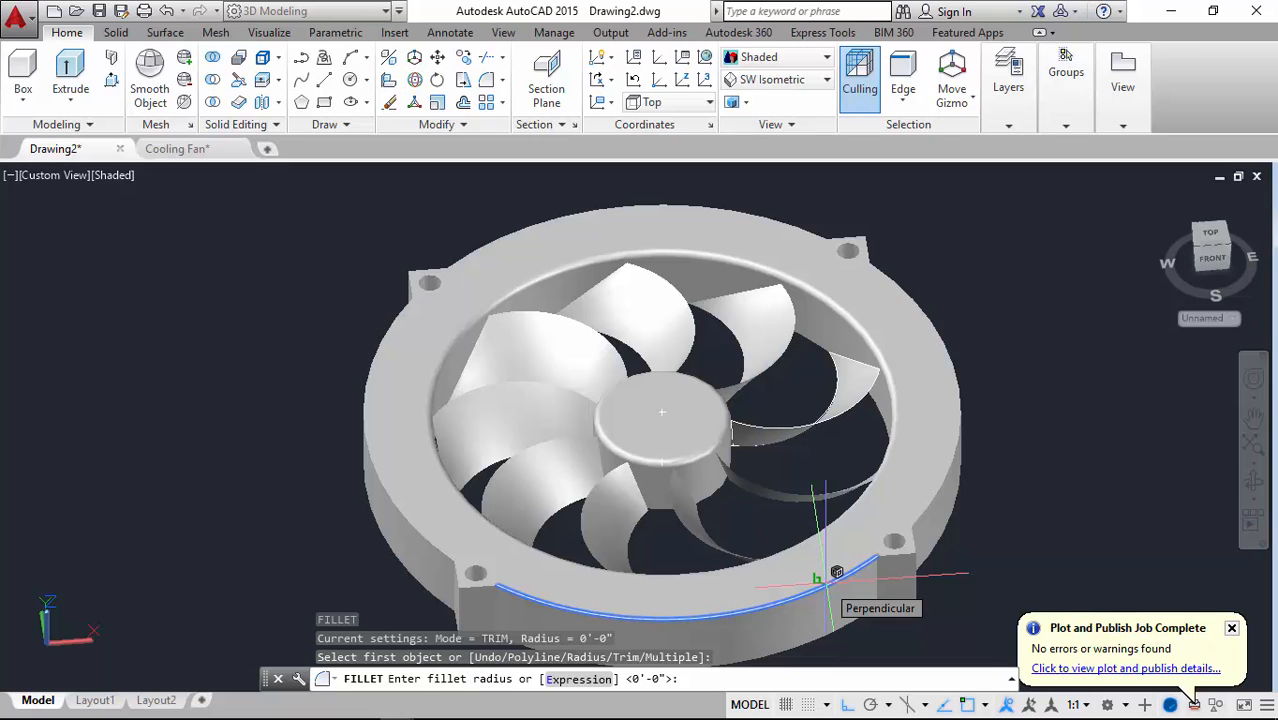
{"action": "key", "text": "Return"}
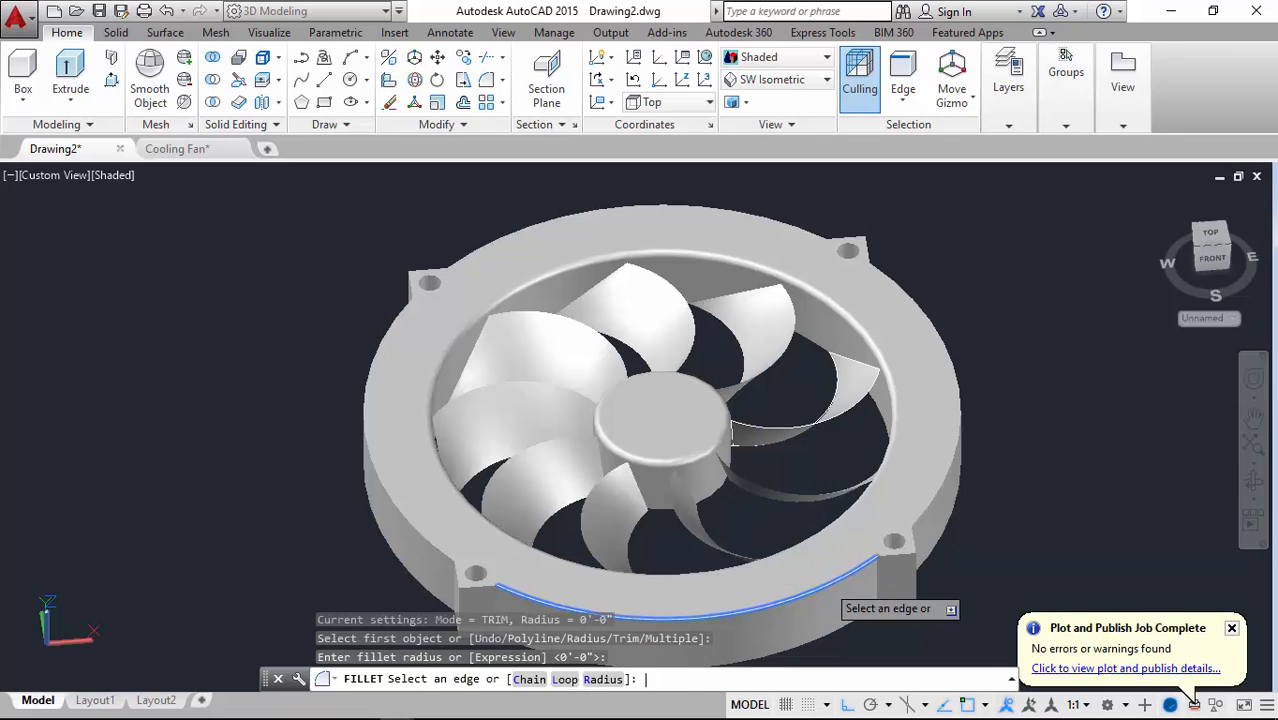
{"action": "key", "text": "Return"}
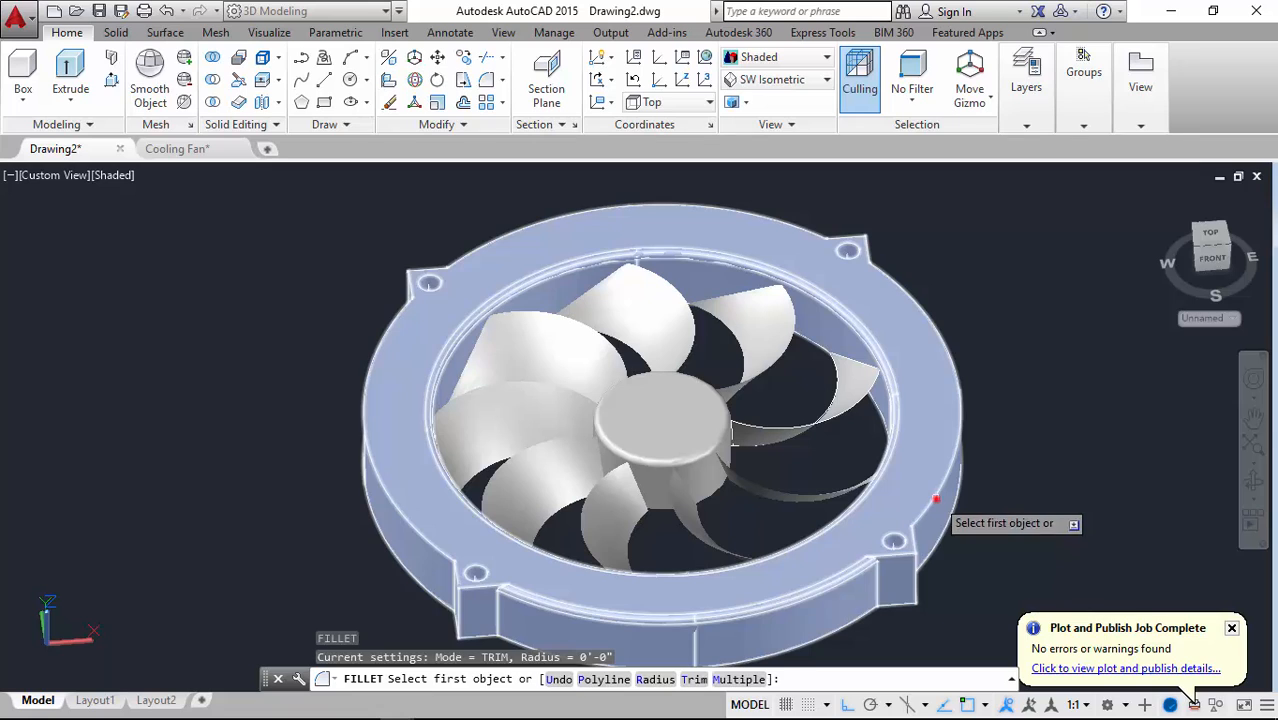
Fillet the frame's upper outer arc edge on the east side between the mounting lugs, using the same radius
{"action": "left_click", "coordinate": [936, 499]}
{"action": "key", "text": "Return"}
{"action": "left_click", "coordinate": [916, 528]}
{"action": "key", "text": "Return"}
Fillet the frame's upper outer arc edge on the west side between the mounting lugs, using the same radius
{"action": "scroll", "coordinate": [450, 517], "scroll_direction": "up", "scroll_amount": 4}
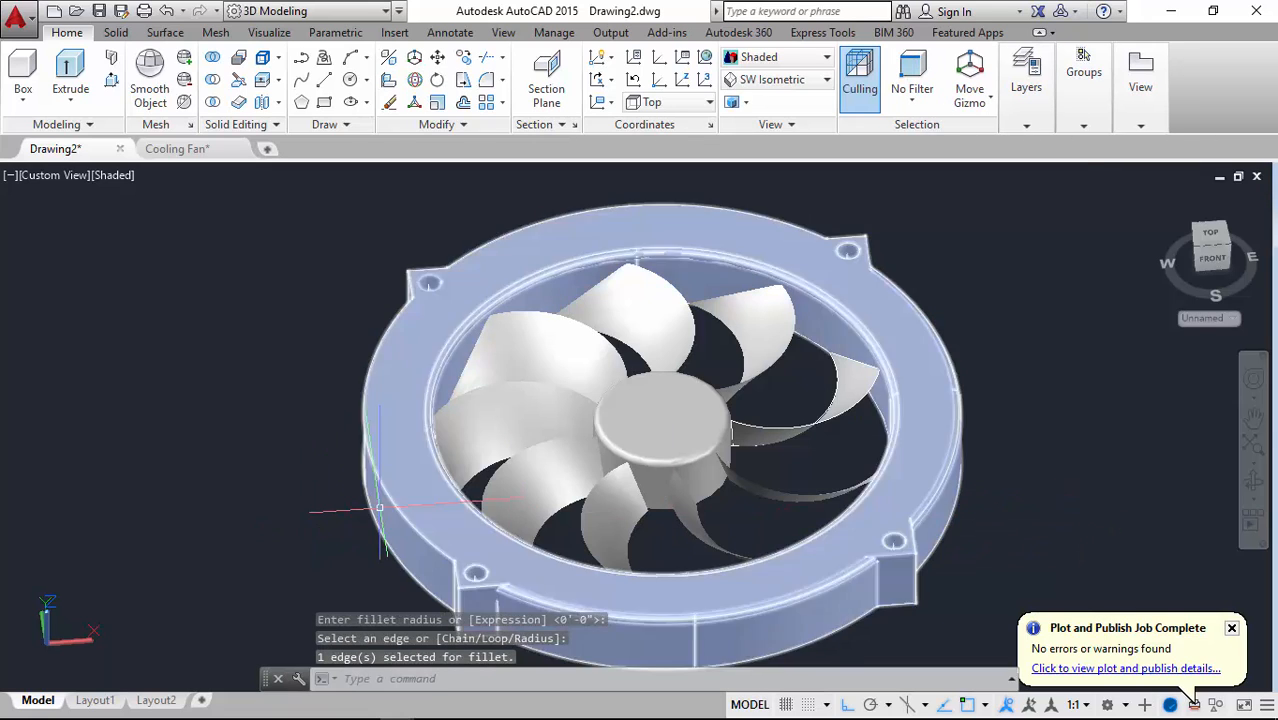
{"action": "key", "text": "Return"}
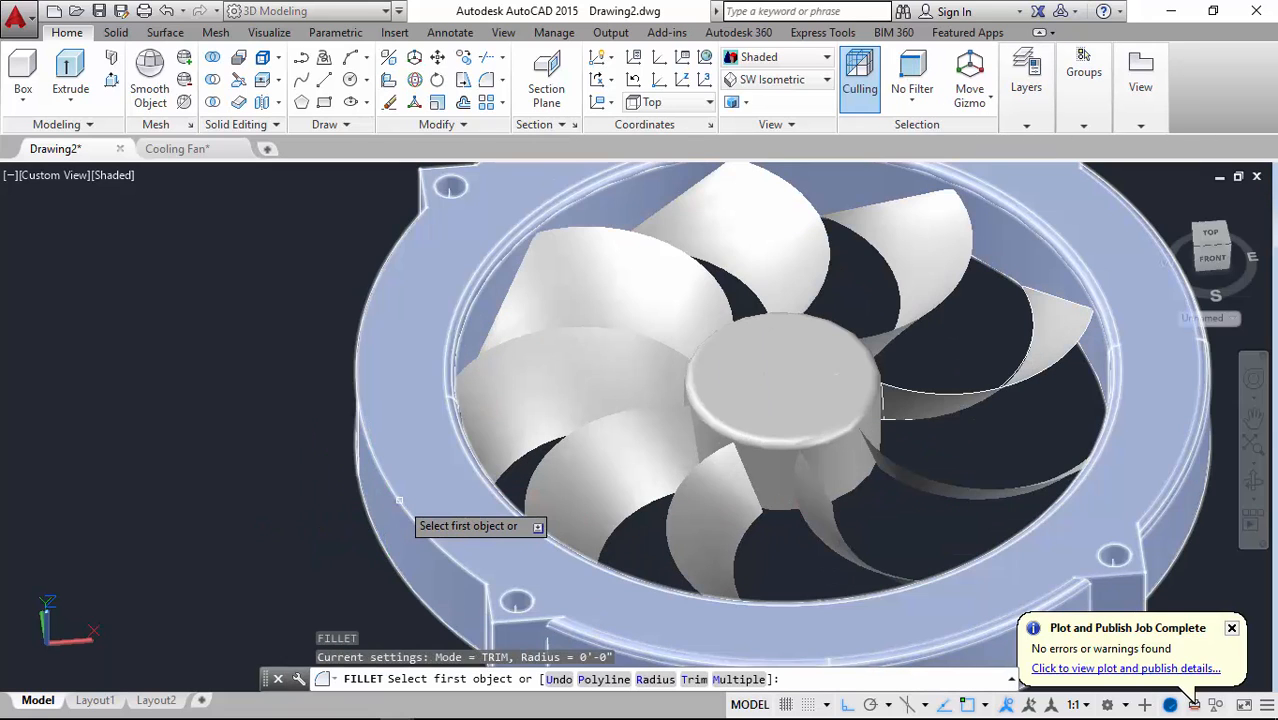
{"action": "left_click", "coordinate": [398, 499]}
{"action": "key", "text": "Return"}
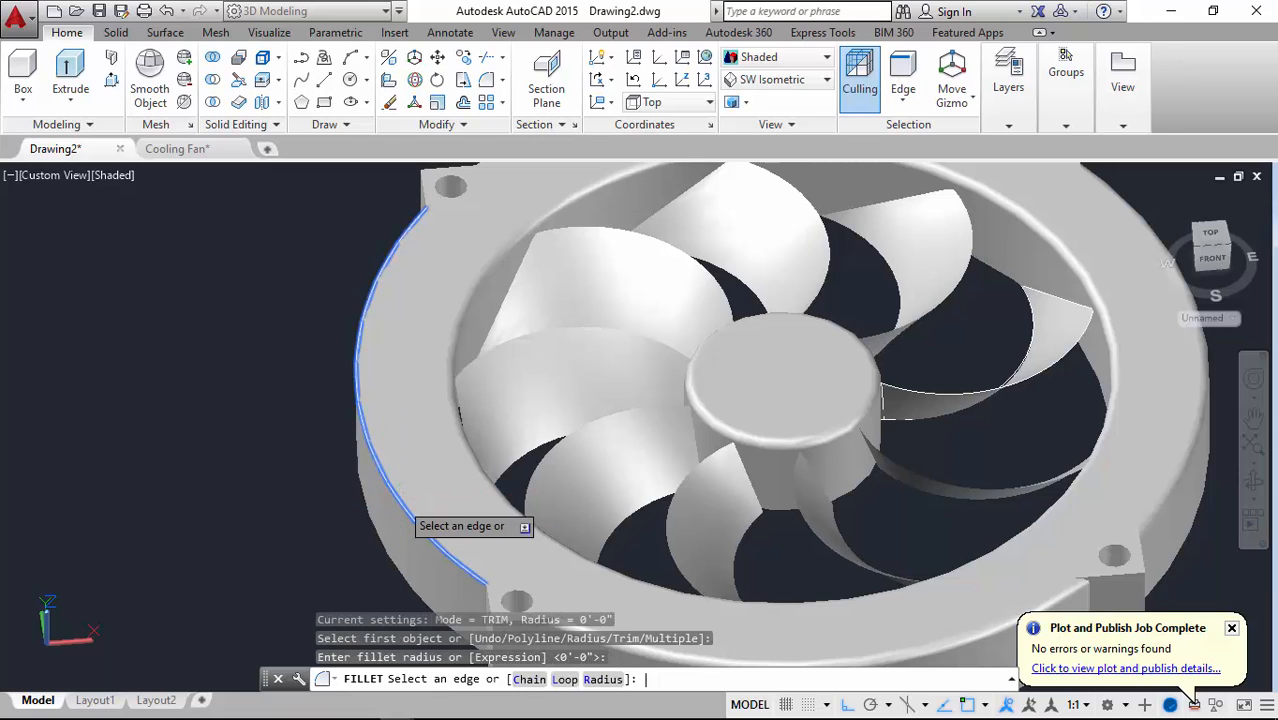
{"action": "key", "text": "Return"}
Fillet the remaining upper outer arc edge at the back of the frame, using the same radius
{"action": "scroll", "coordinate": [398, 502], "scroll_direction": "down", "scroll_amount": 4}
{"action": "scroll", "coordinate": [422, 402], "scroll_direction": "up", "scroll_amount": 6}
{"action": "key", "text": "Return"}
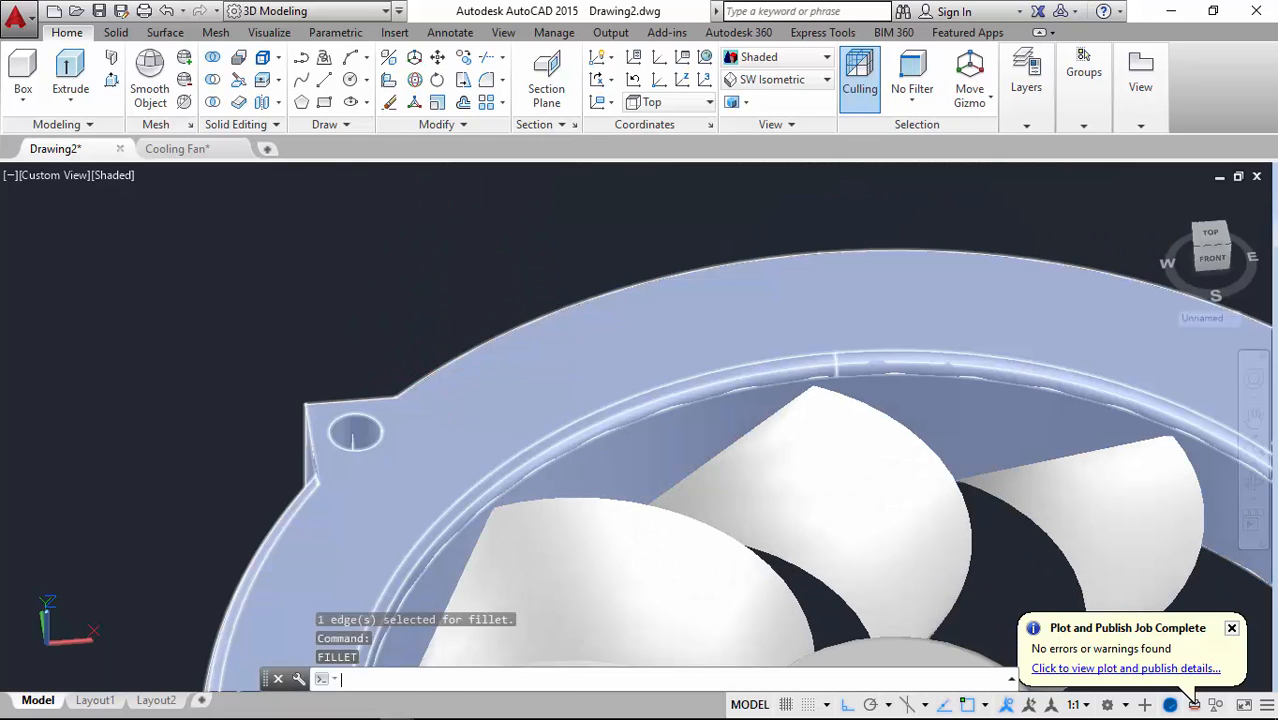
{"action": "left_click", "coordinate": [440, 366]}
{"action": "key", "text": "Return"}
{"action": "key", "text": "Return"}
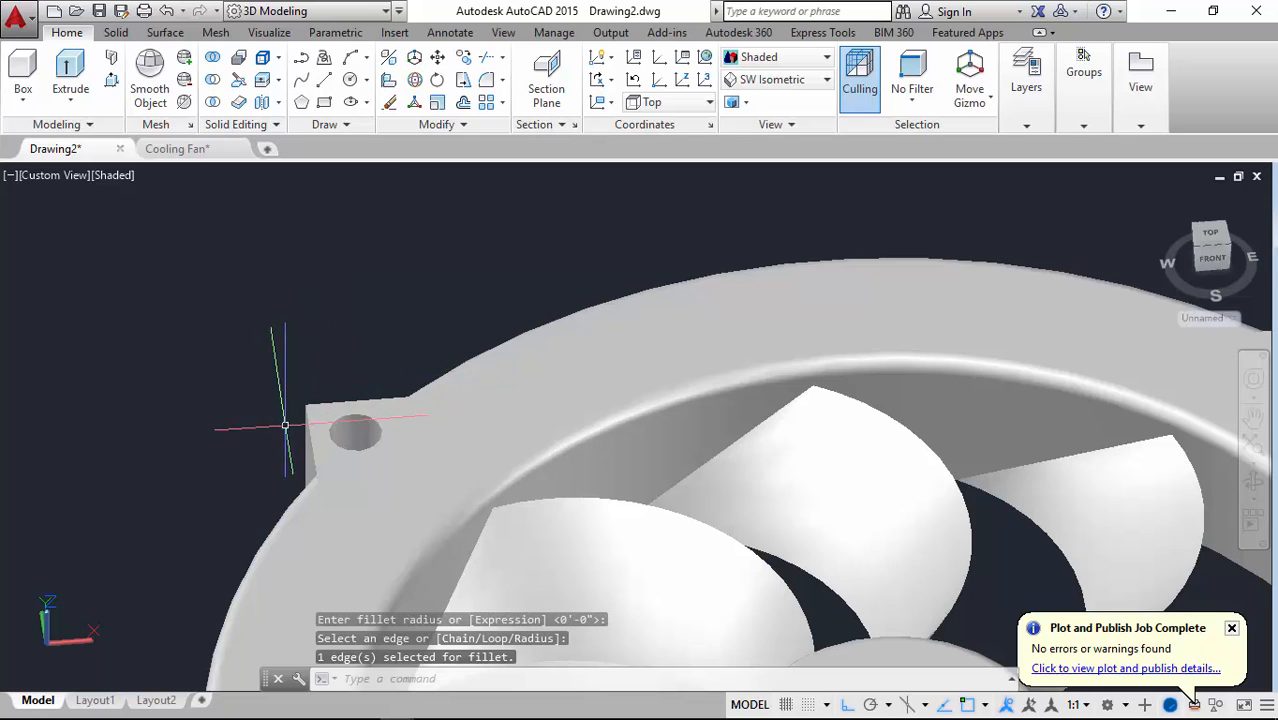
Inspect the filleted fan by orbiting it from the tilted view to a nearly overhead one
{"action": "scroll", "coordinate": [380, 278], "scroll_direction": "down", "scroll_amount": 5}
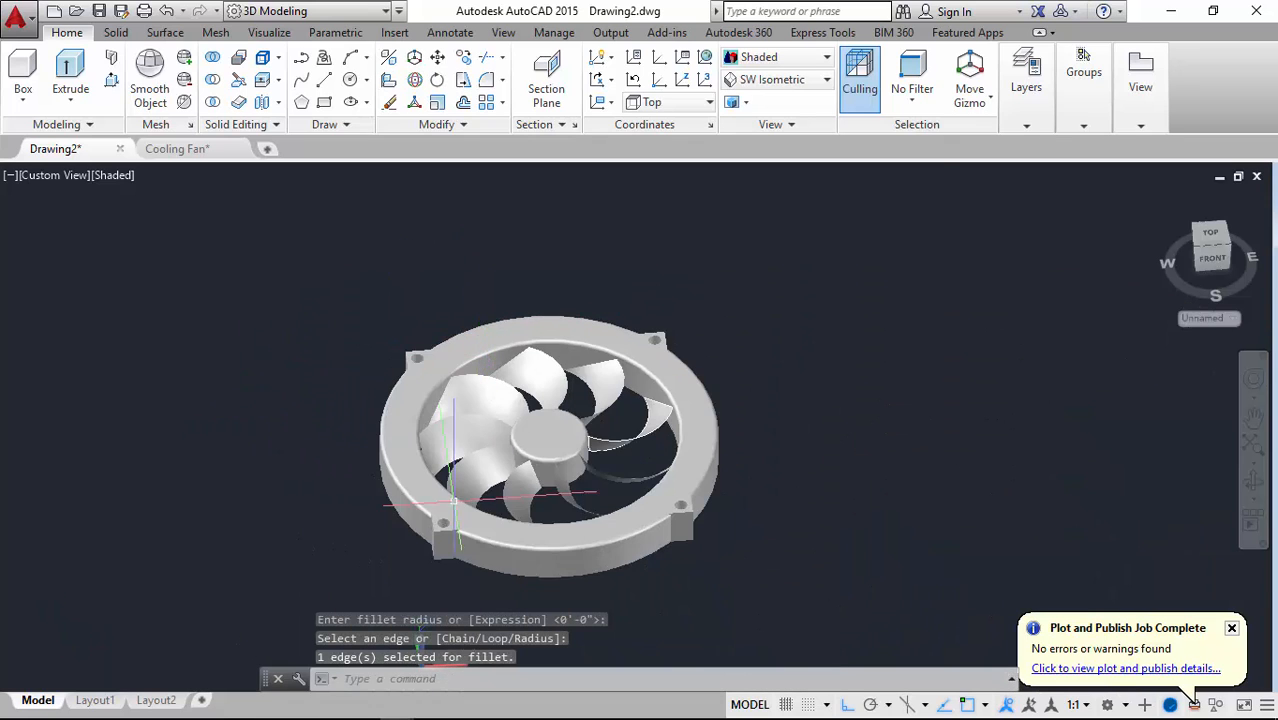
{"action": "scroll", "coordinate": [453, 500], "scroll_direction": "up", "scroll_amount": 4}
{"action": "scroll", "coordinate": [429, 545], "scroll_direction": "down", "scroll_amount": 5}
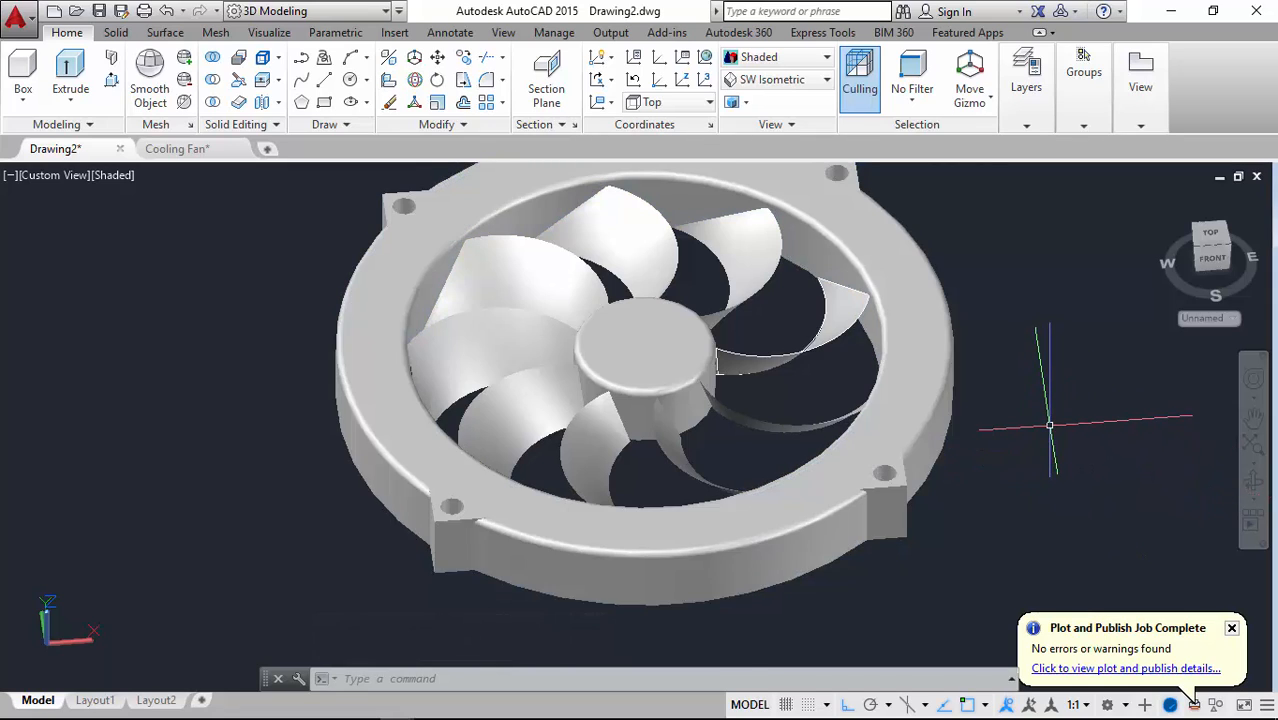
{"action": "left_click", "coordinate": [1254, 484]}
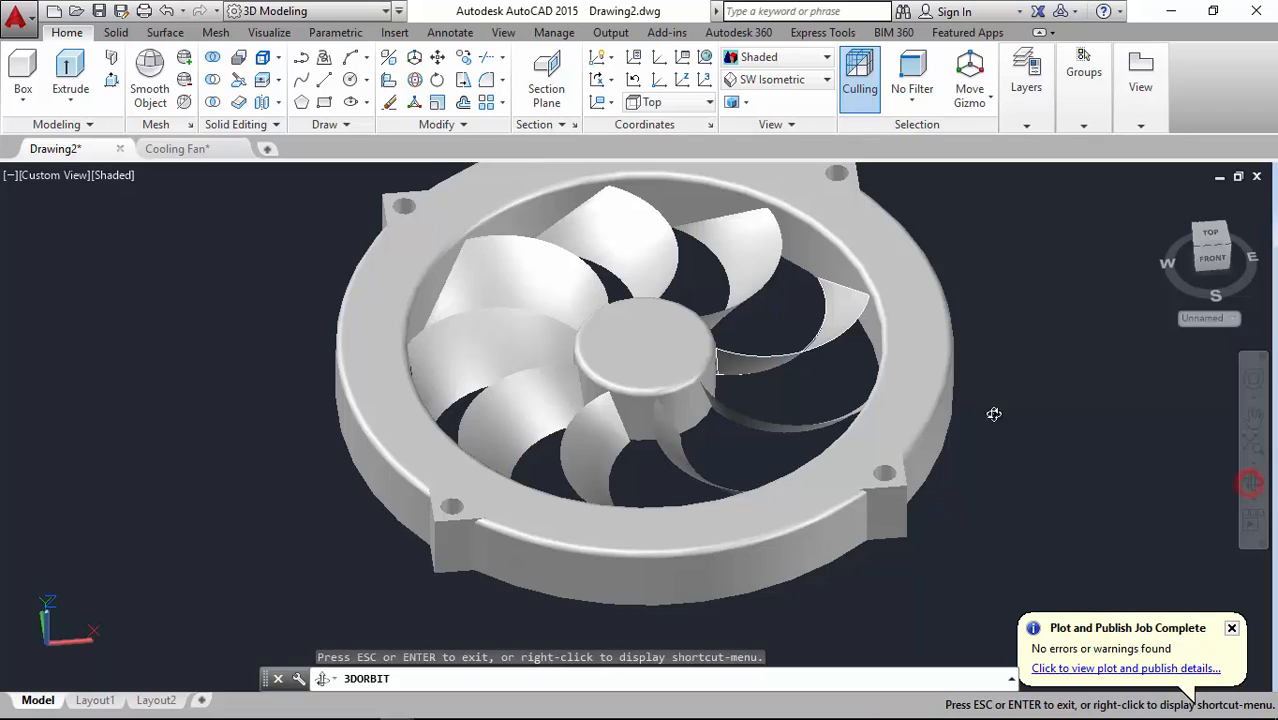
{"action": "left_click_drag", "start_coordinate": [993, 414], "coordinate": [690, 440]}
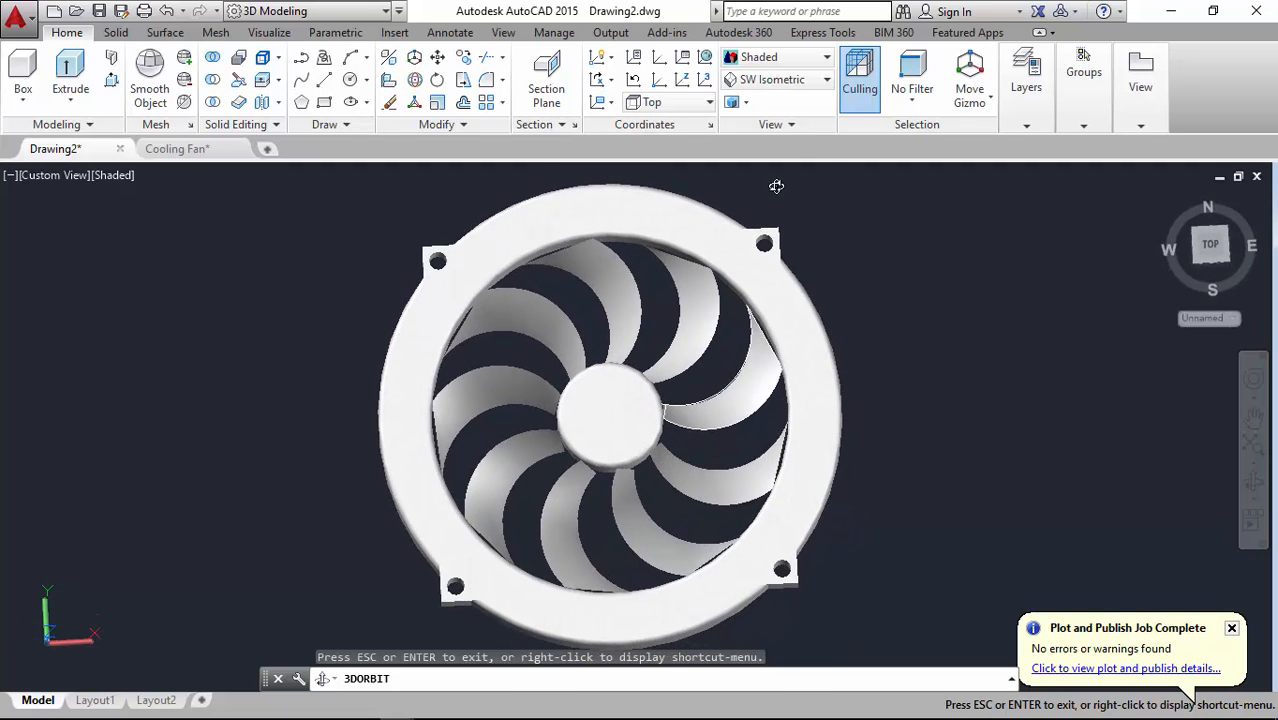
Set the Top view and frame the whole shaded fan in the drawing area
{"action": "left_click", "coordinate": [772, 80]}
{"action": "left_click", "coordinate": [755, 101]}
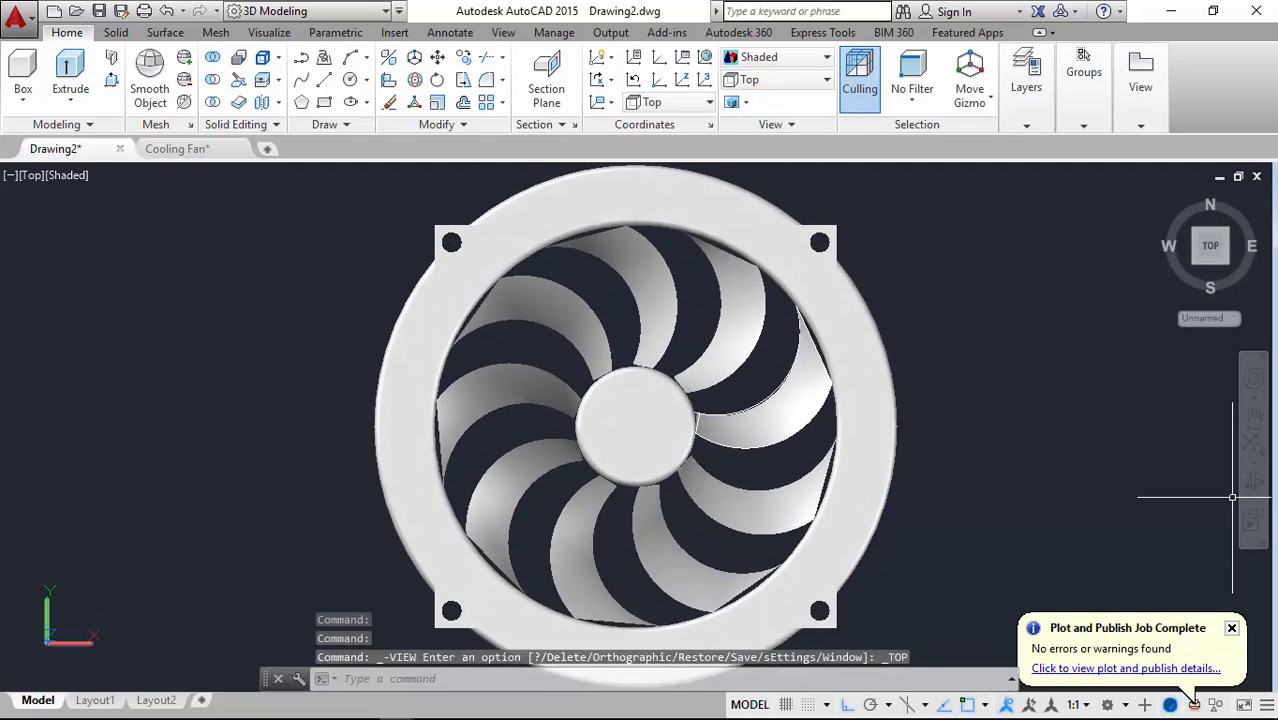
{"action": "scroll", "coordinate": [516, 254], "scroll_direction": "up", "scroll_amount": 6}
{"action": "scroll", "coordinate": [448, 262], "scroll_direction": "up", "scroll_amount": 3}
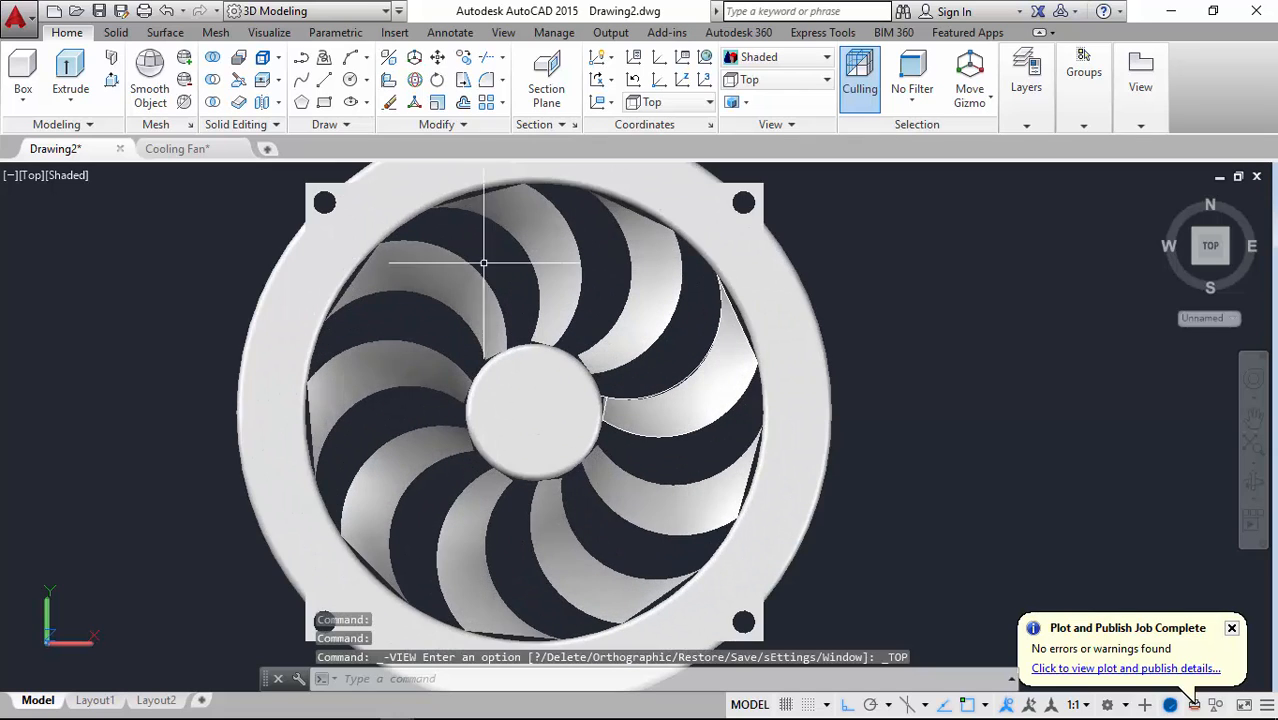
{"action": "scroll", "coordinate": [590, 351], "scroll_direction": "down", "scroll_amount": 4}
{"action": "scroll", "coordinate": [570, 349], "scroll_direction": "up", "scroll_amount": 3}
{"action": "scroll", "coordinate": [575, 340], "scroll_direction": "down", "scroll_amount": 3}
{"action": "scroll", "coordinate": [582, 313], "scroll_direction": "up", "scroll_amount": 2}
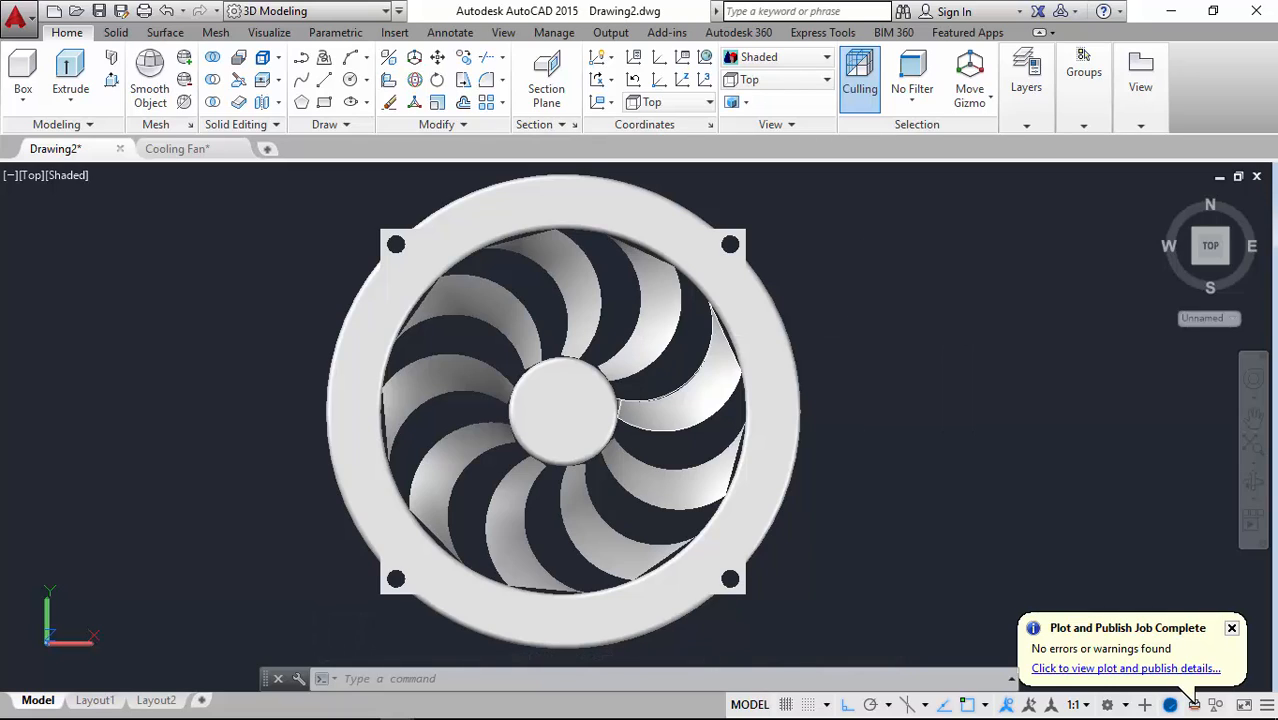
{"action": "middle_click_drag", "start_coordinate": [639, 341], "coordinate": [657, 341]}
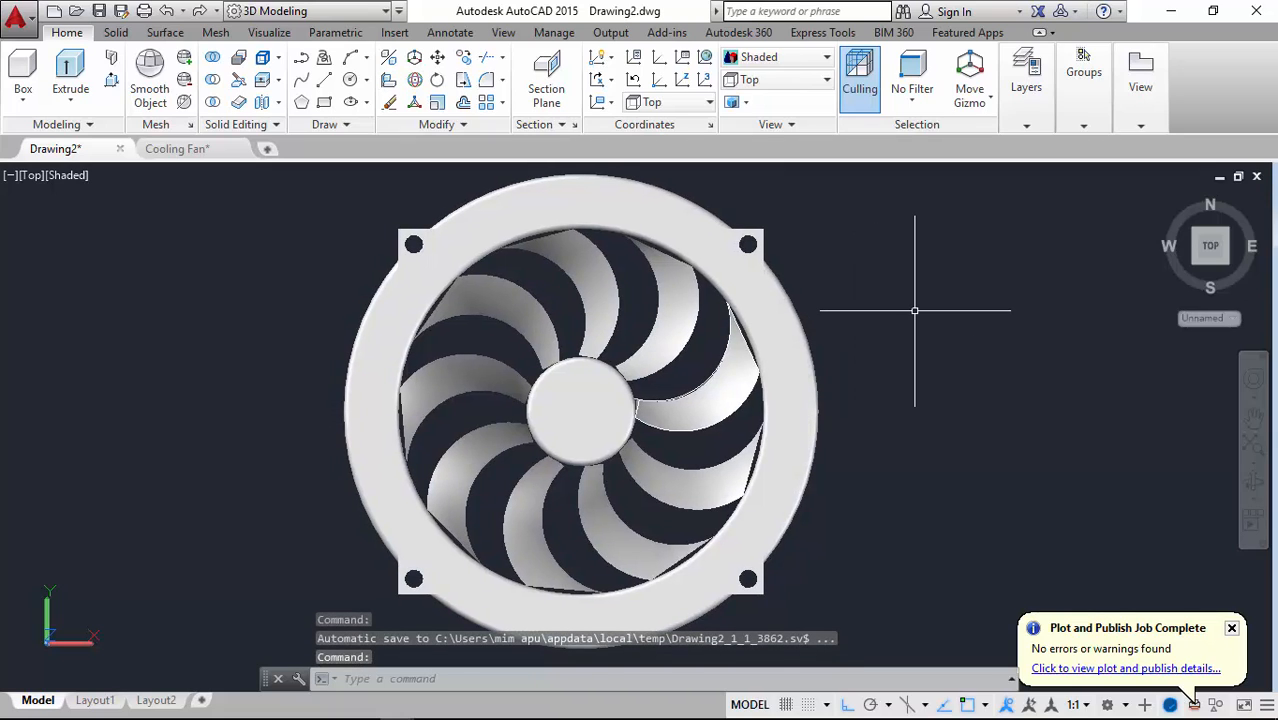